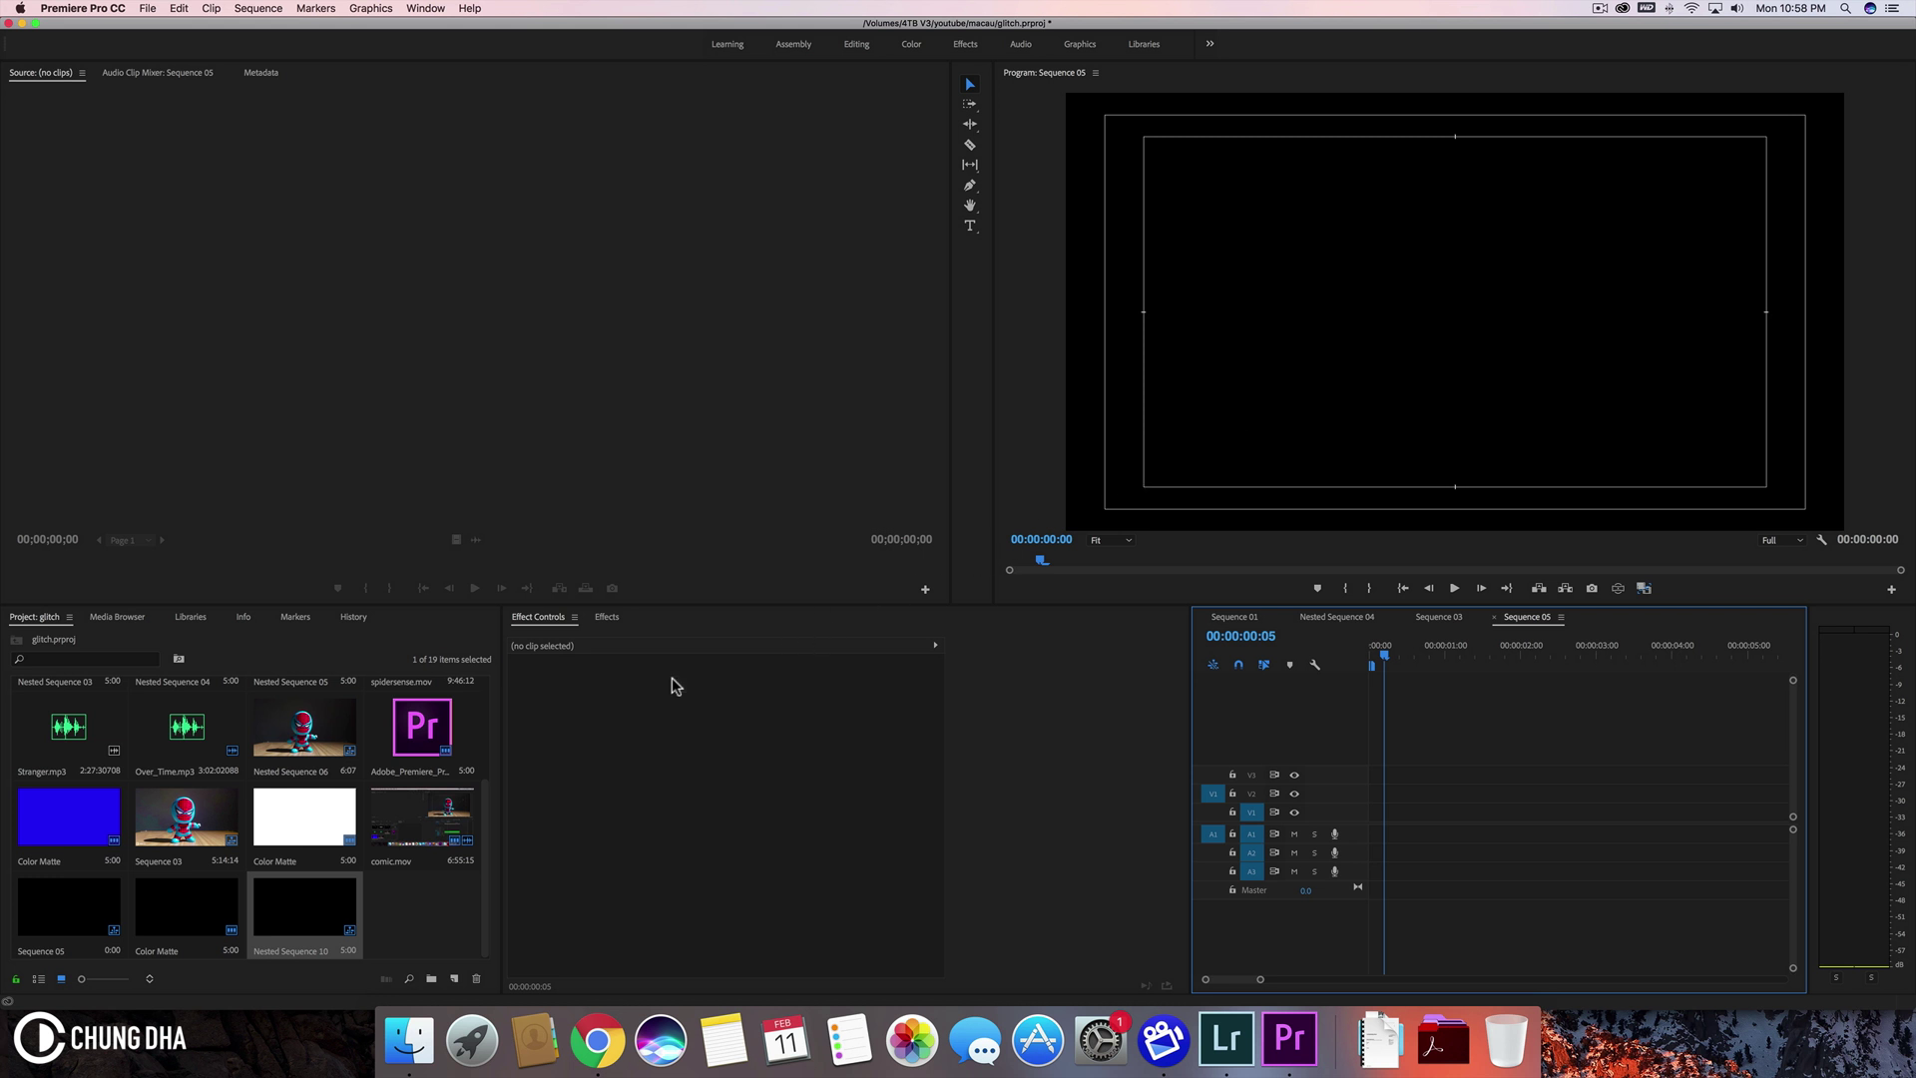
- Create a black Color Matte with default video settings and place it on track V1
left_click(455, 980)
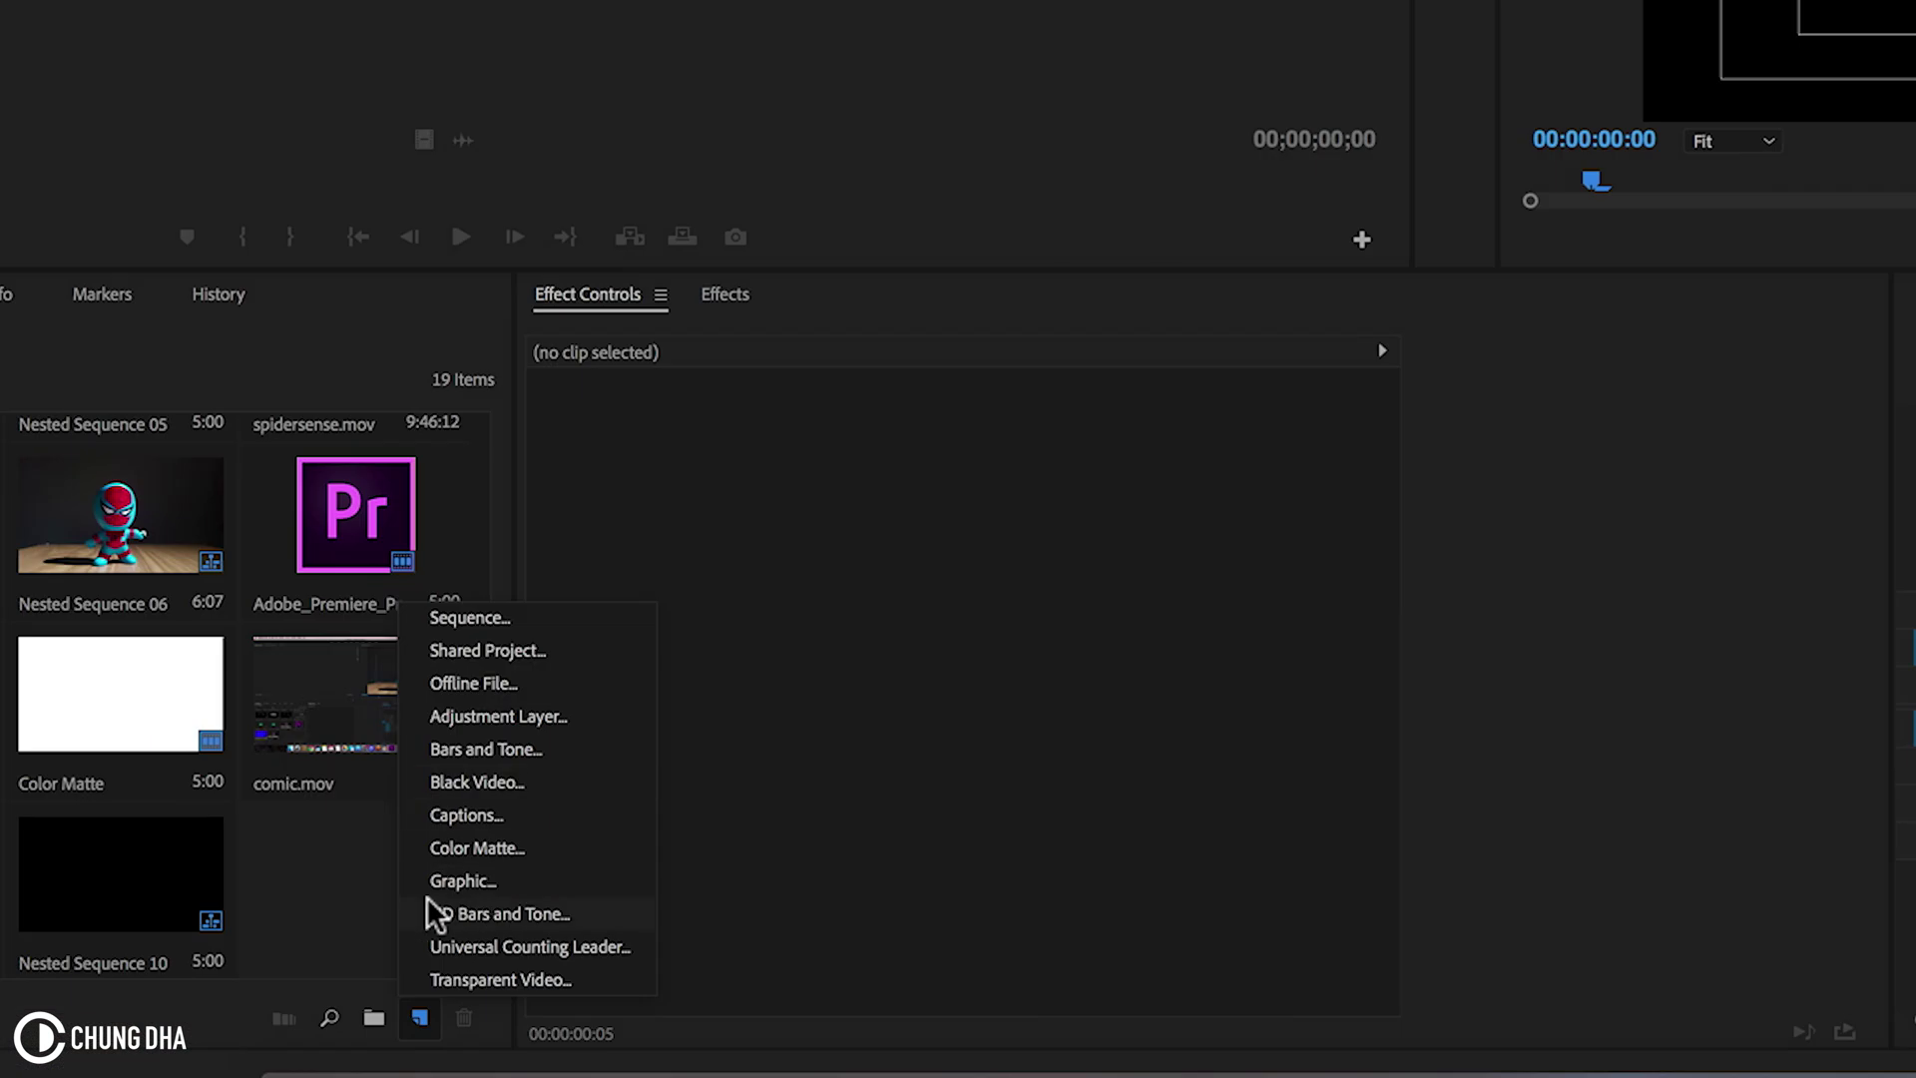
left_click(456, 980)
left_click(425, 1031)
left_click(511, 846)
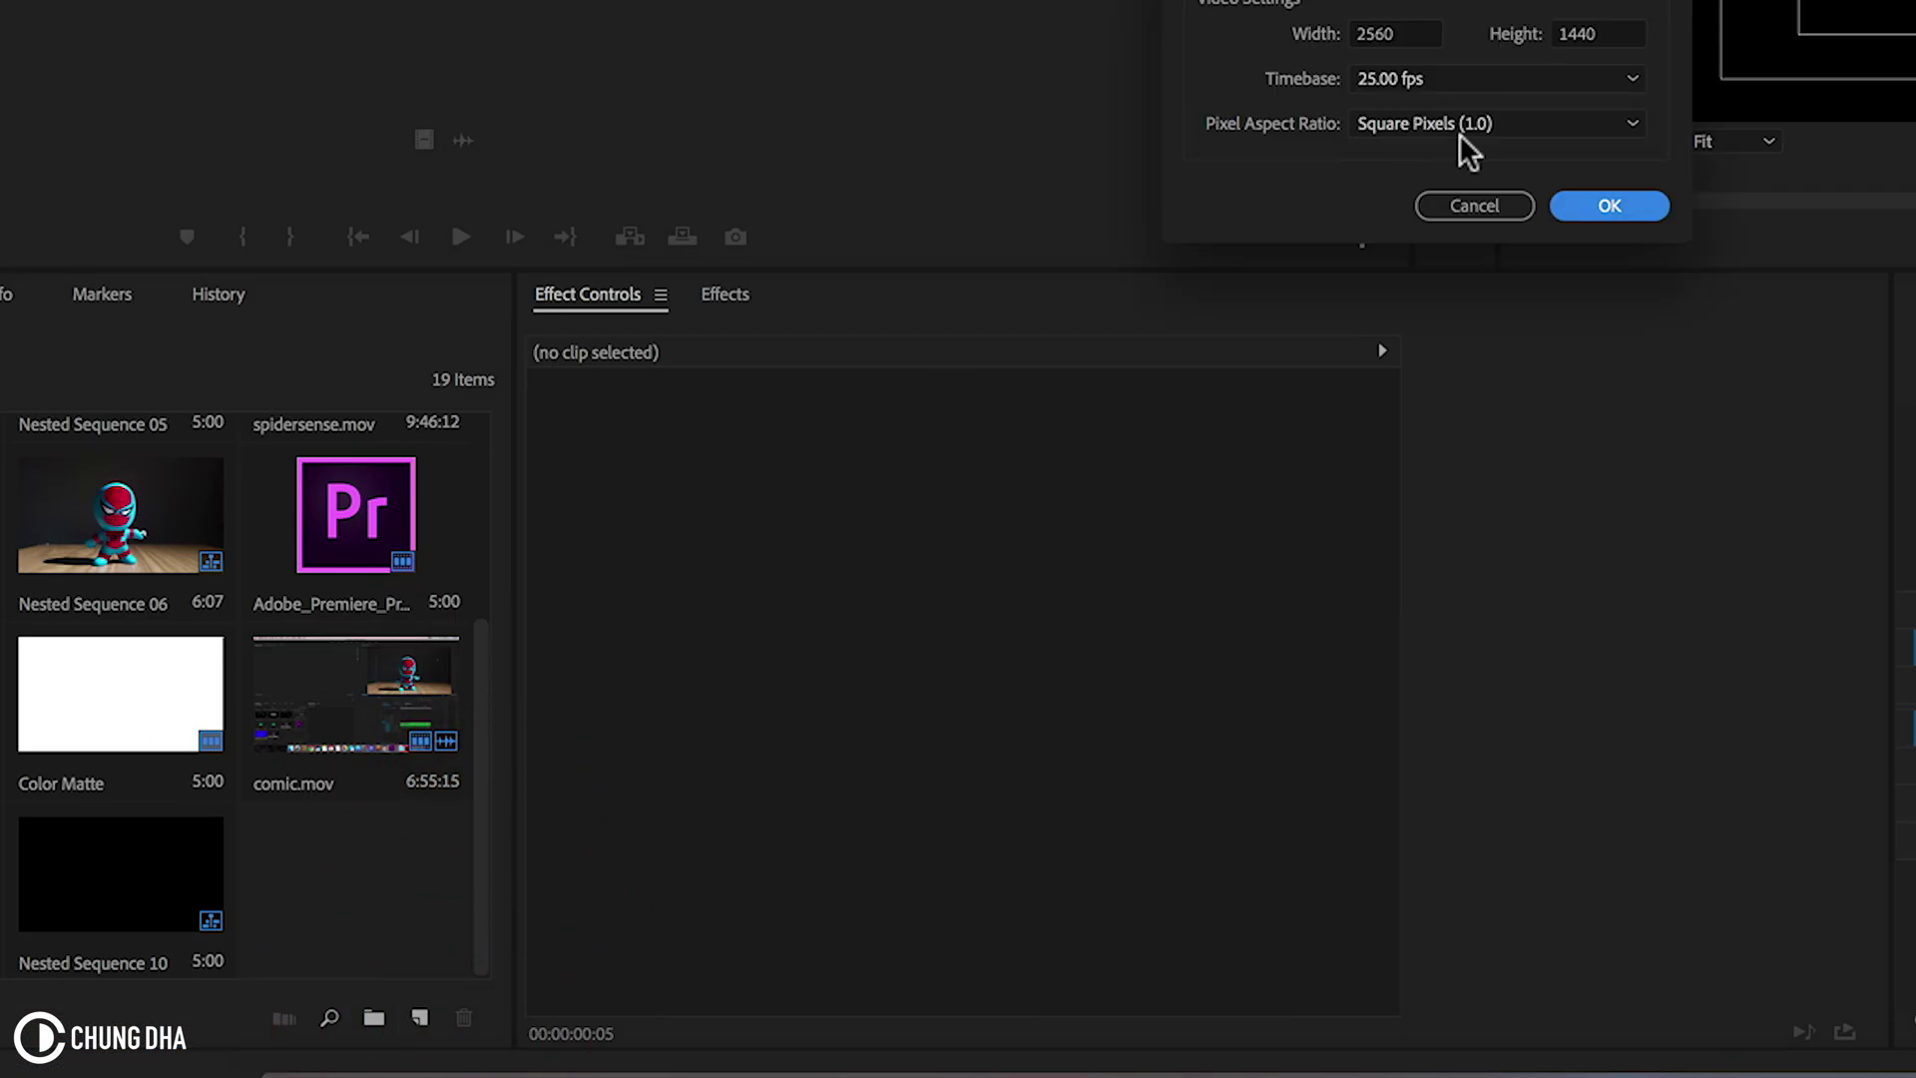
left_click(1608, 205)
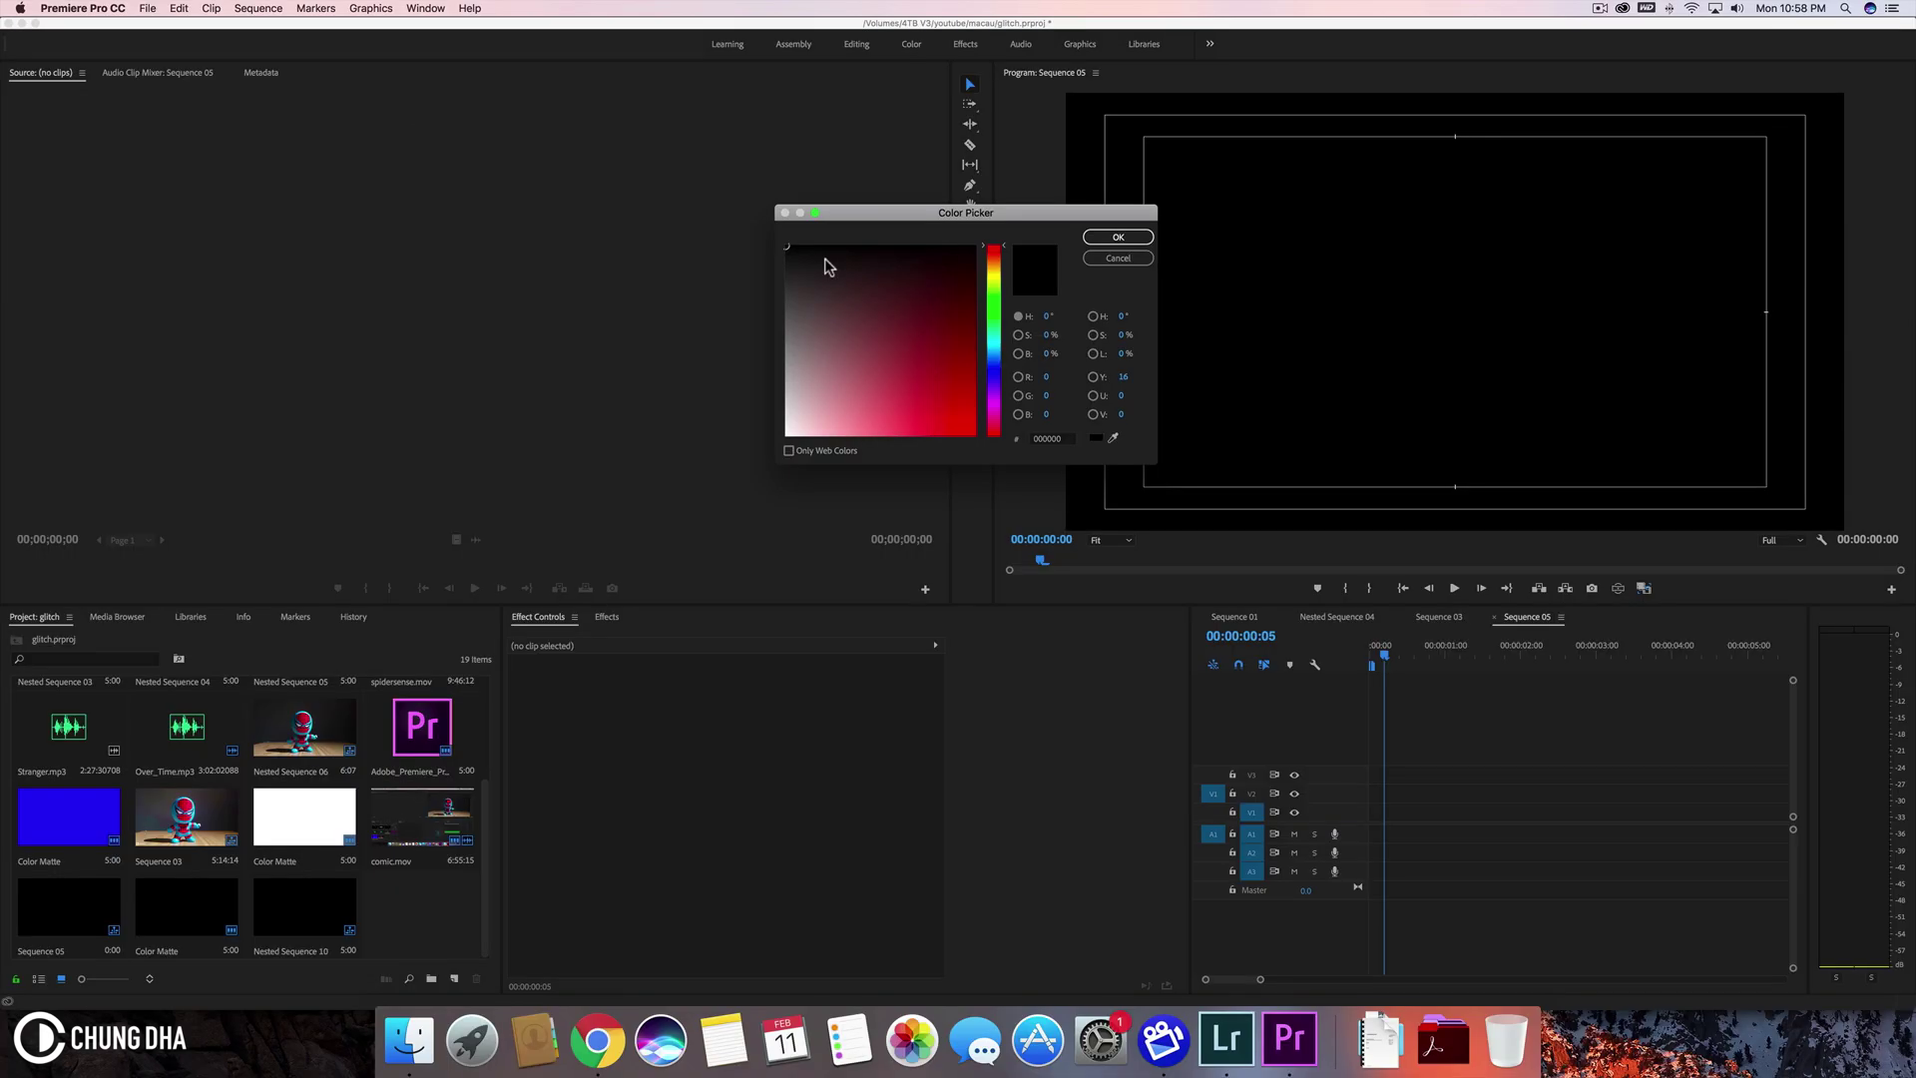
left_click(1119, 241)
left_click(993, 551)
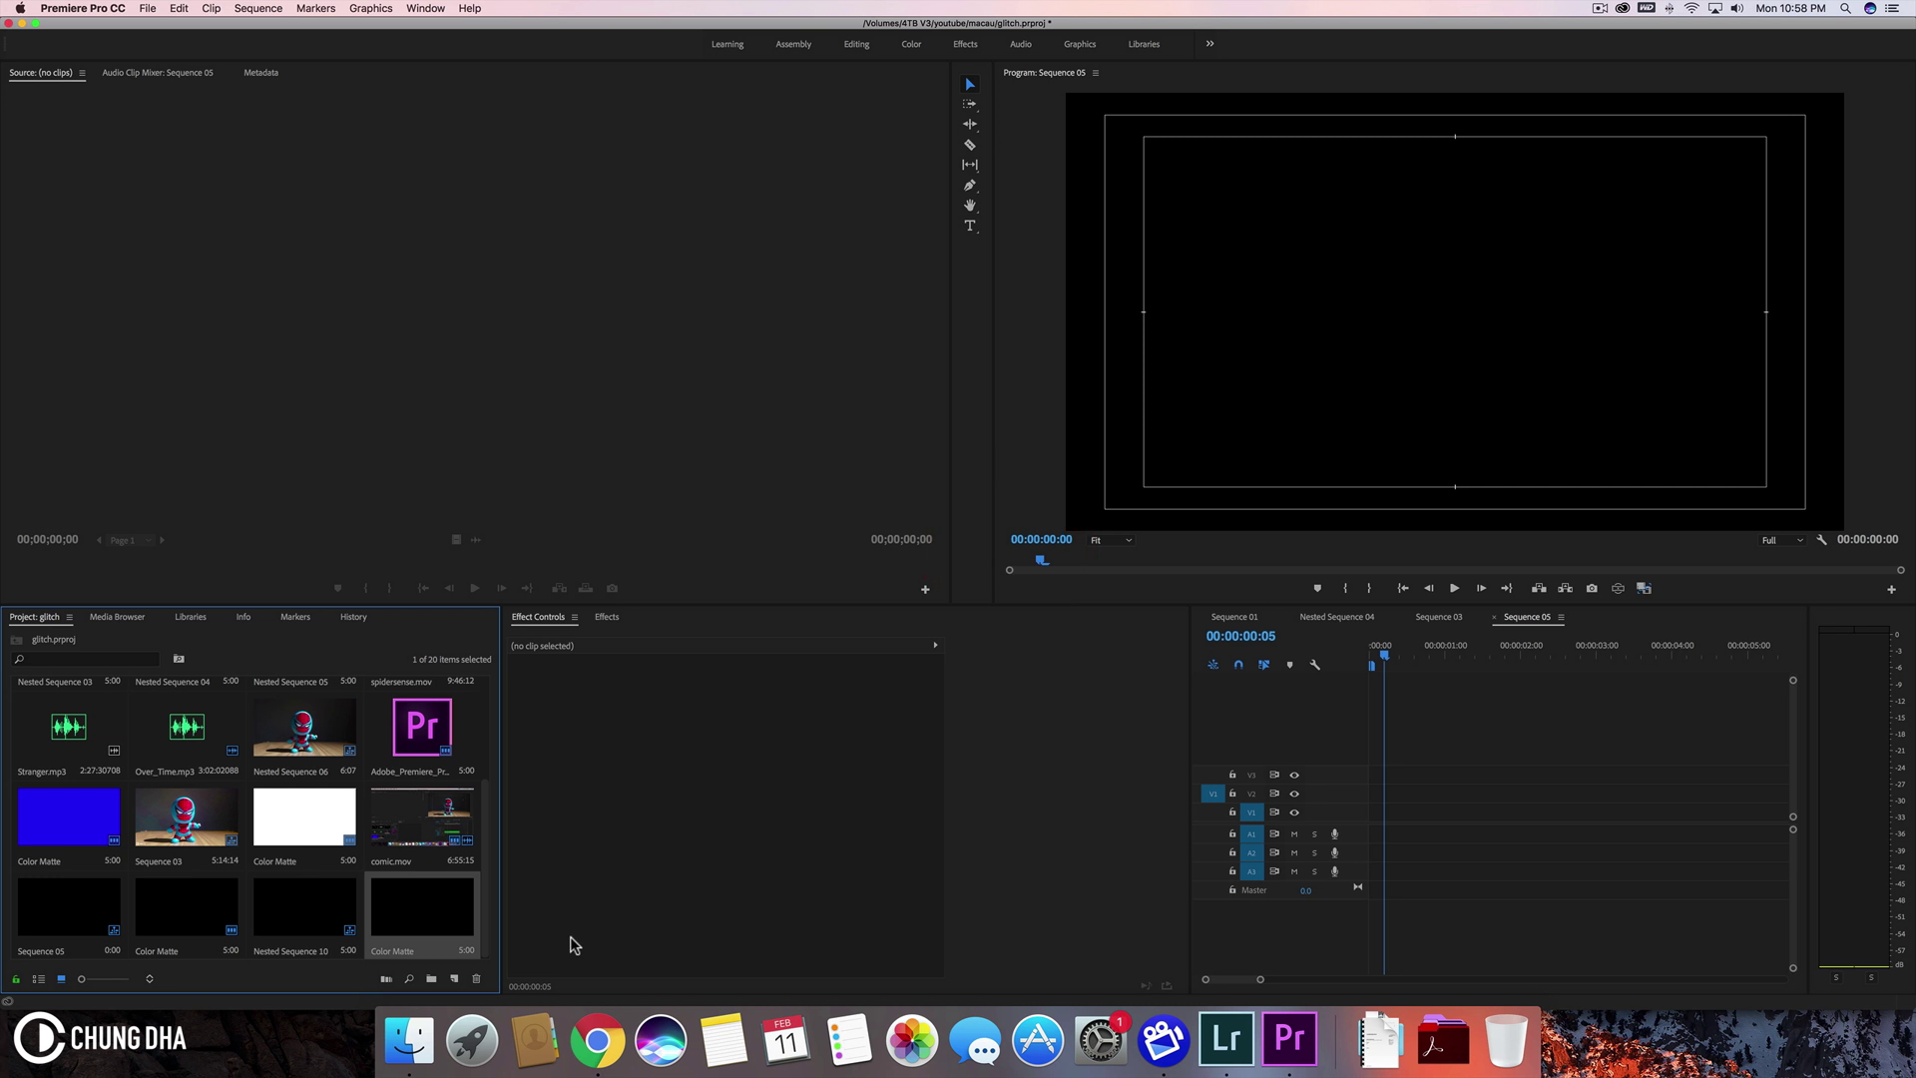
left_click_drag(443, 899, 1396, 797)
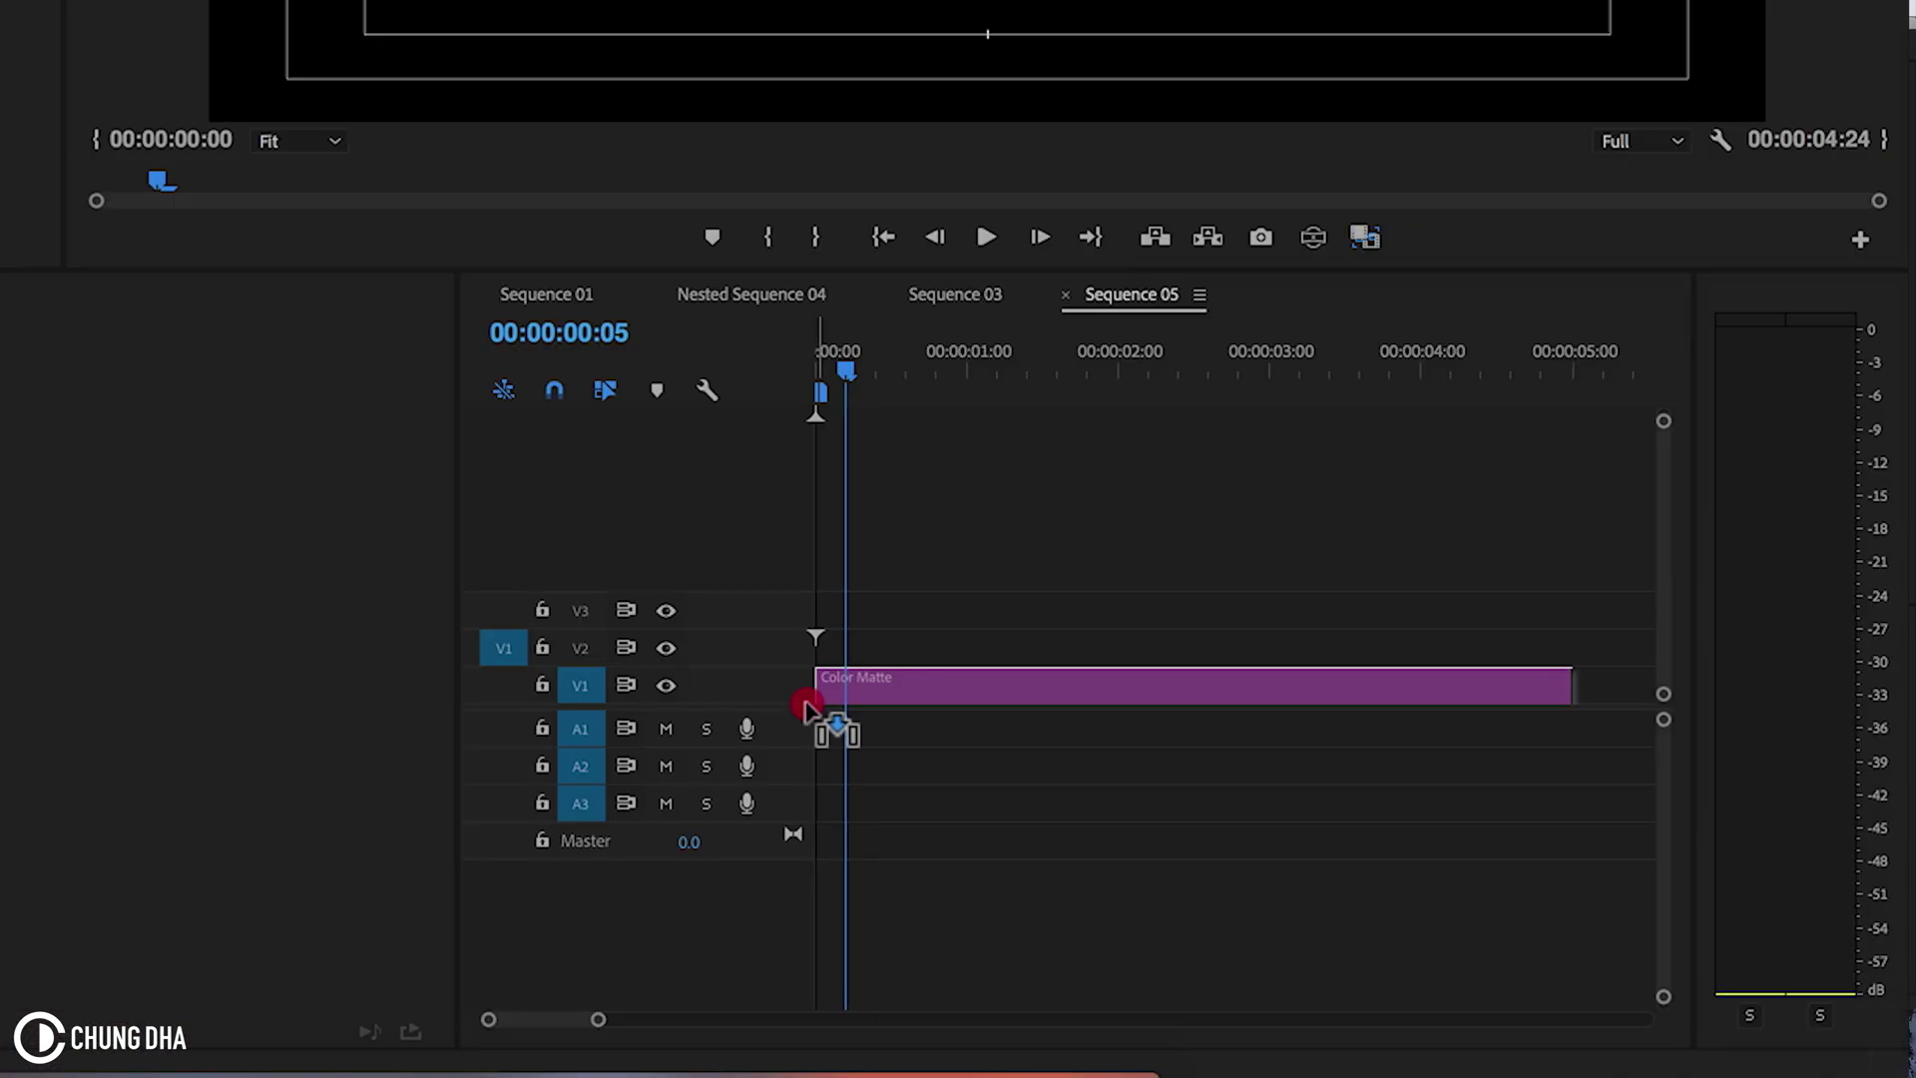
- Nest the Color Matte clip on V1 as 'Nested Sequence 11'
left_click(838, 686)
right_click(891, 678)
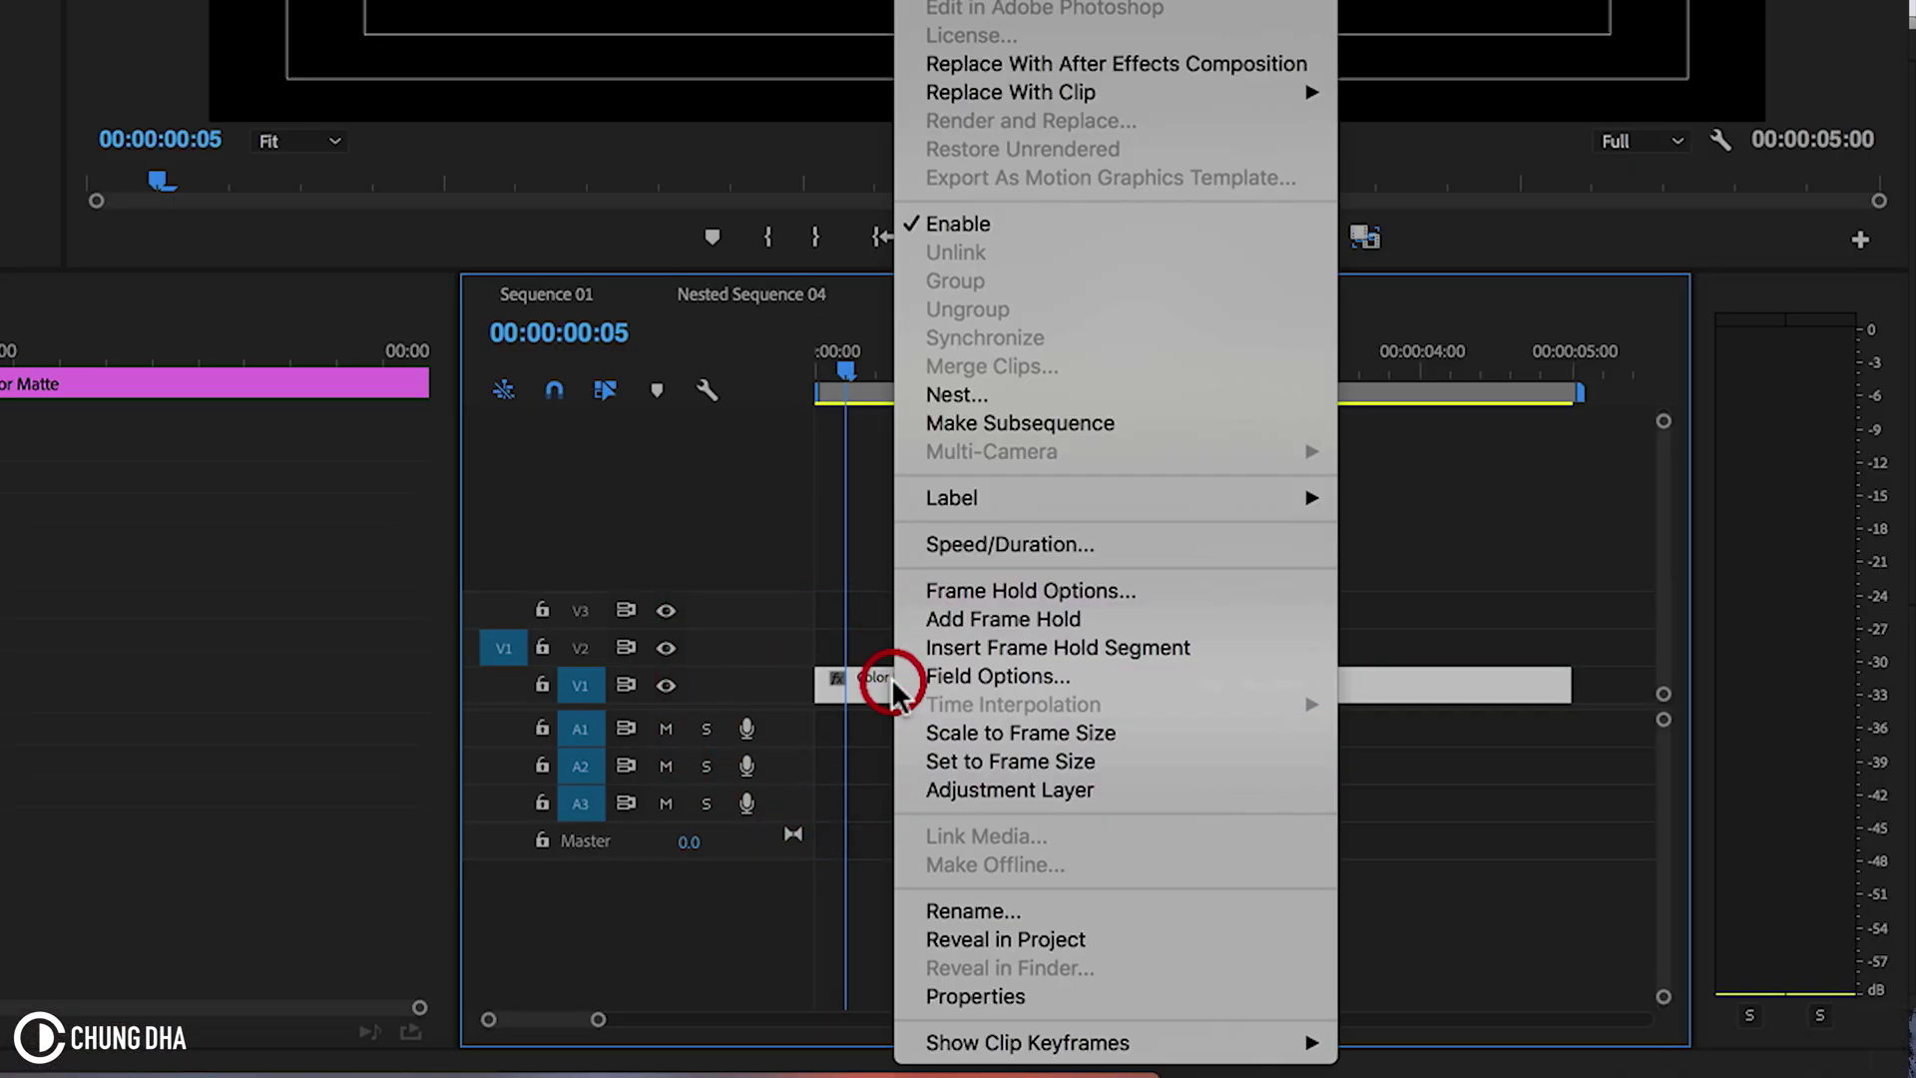
left_click(957, 395)
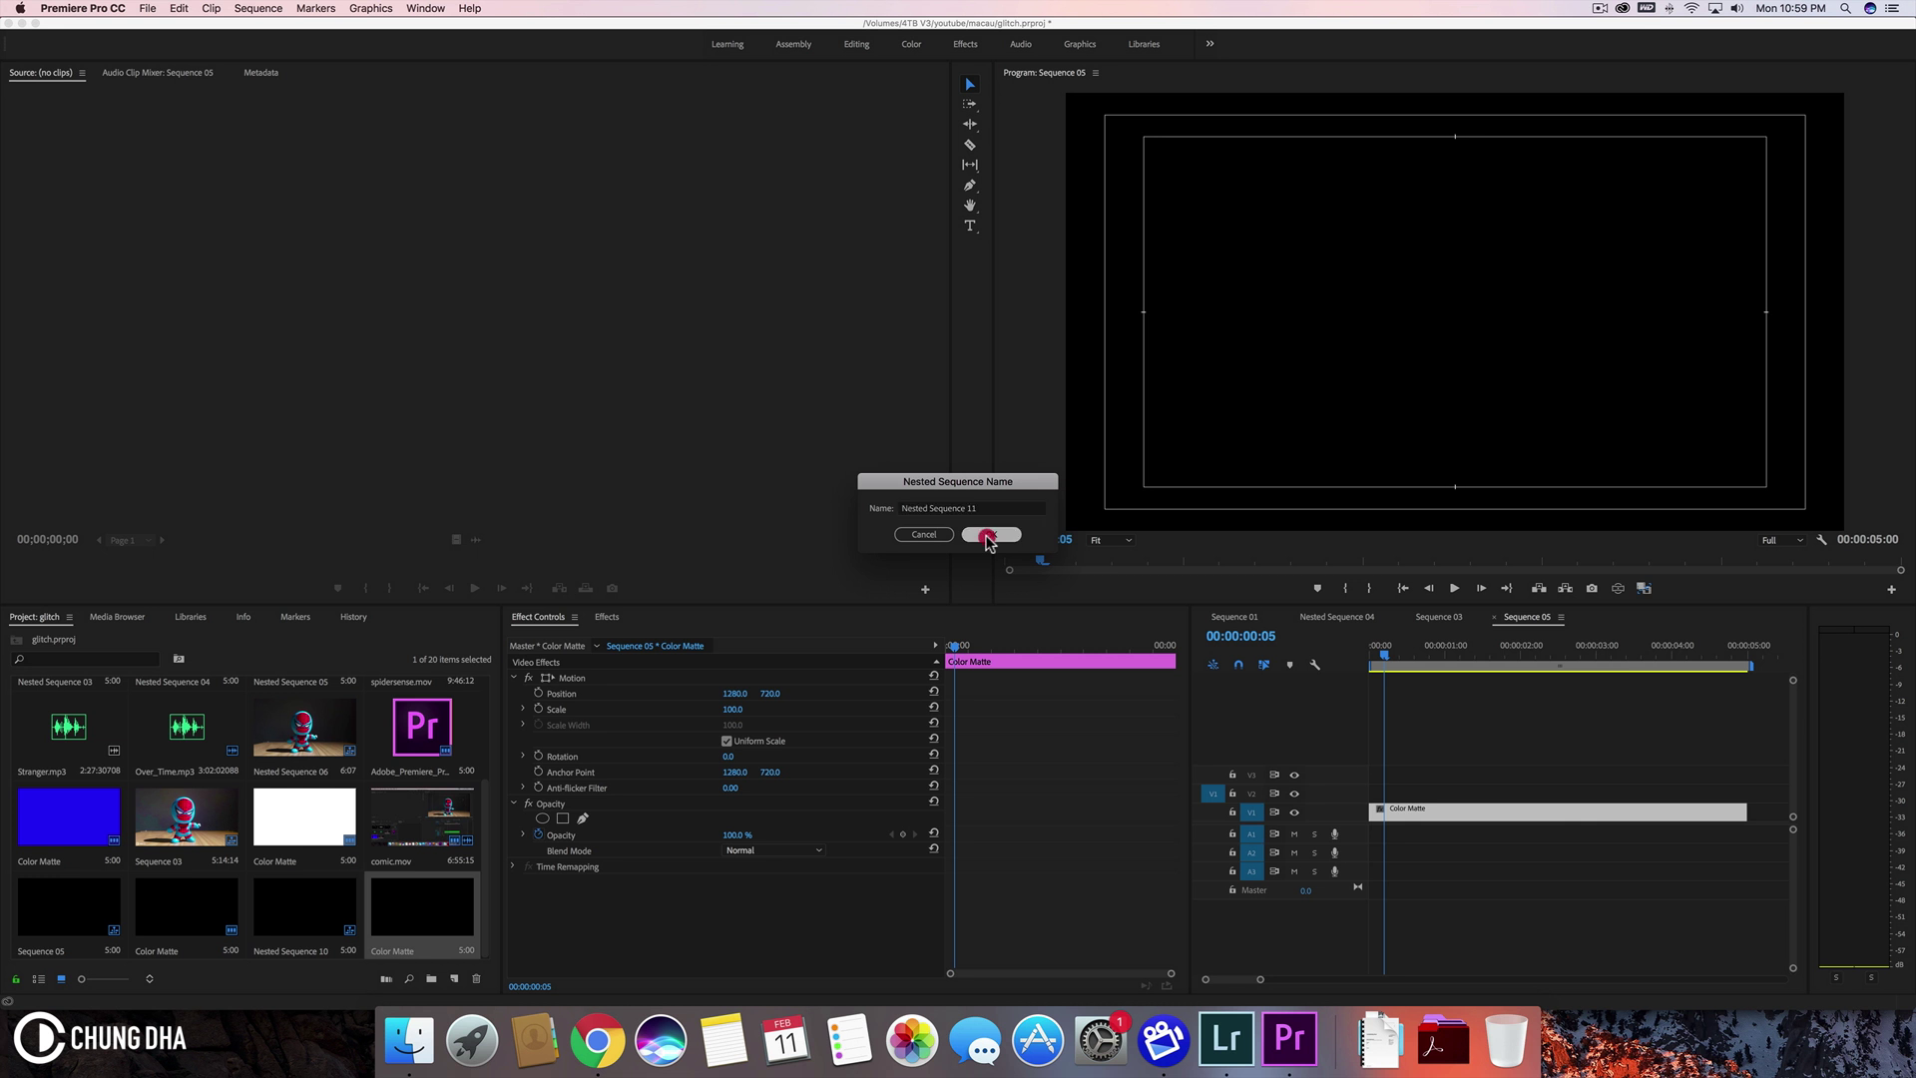
left_click(990, 536)
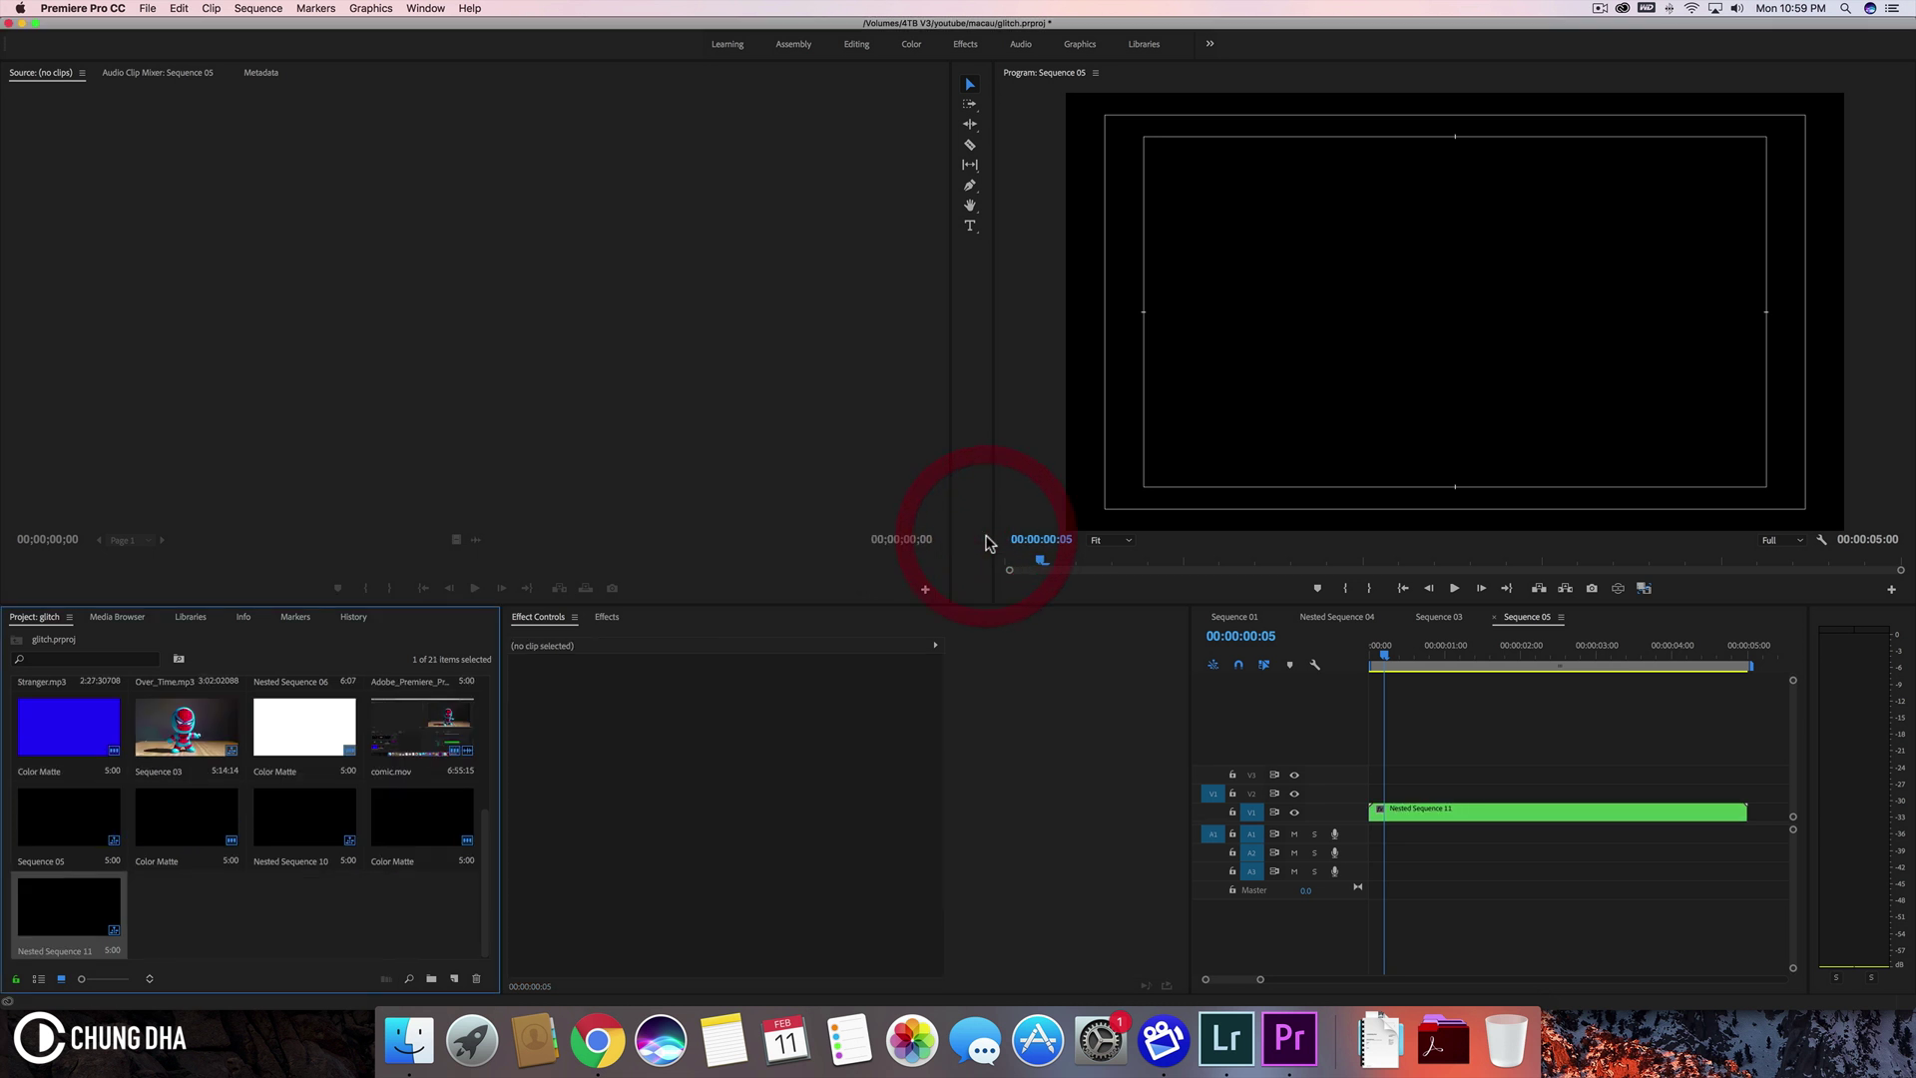
- Apply the Write-on effect to the nested clip and reveal its settings
left_click(606, 617)
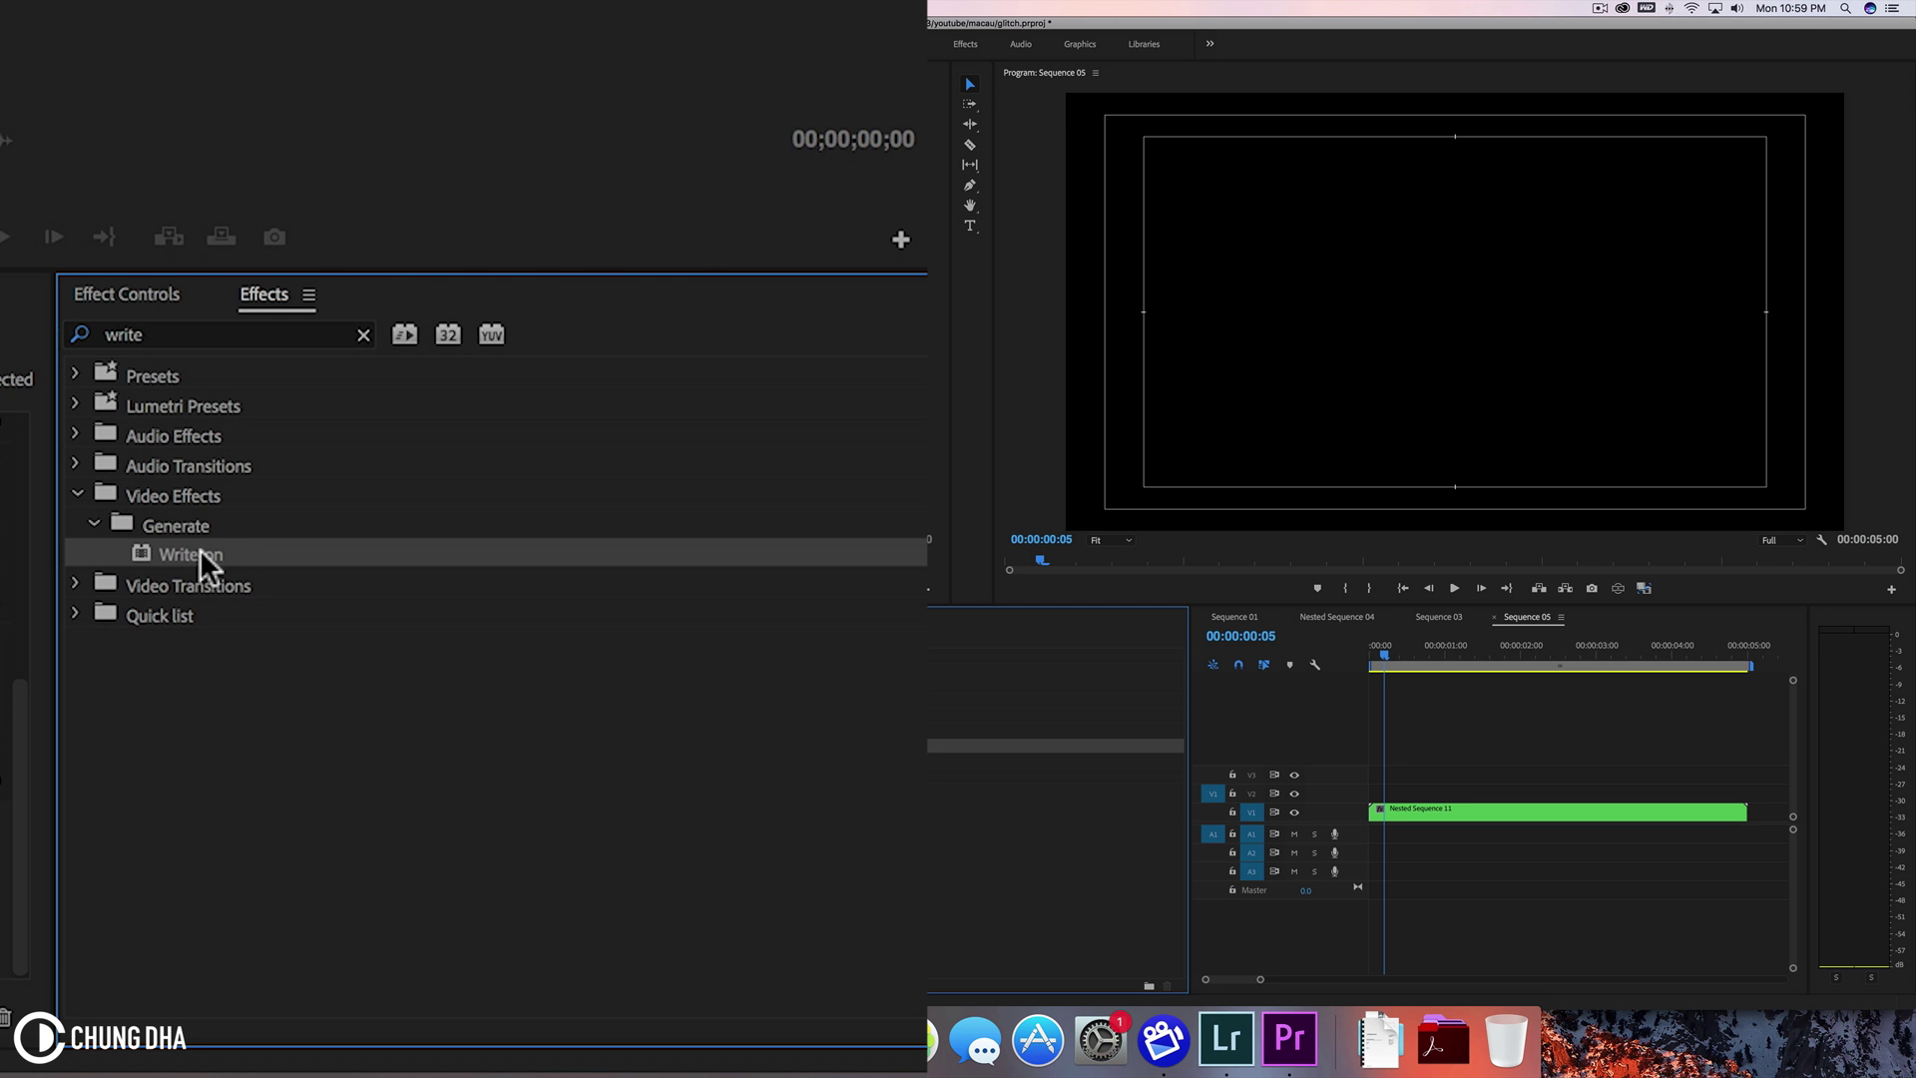
left_click_drag(210, 556, 1508, 842)
left_click(128, 293)
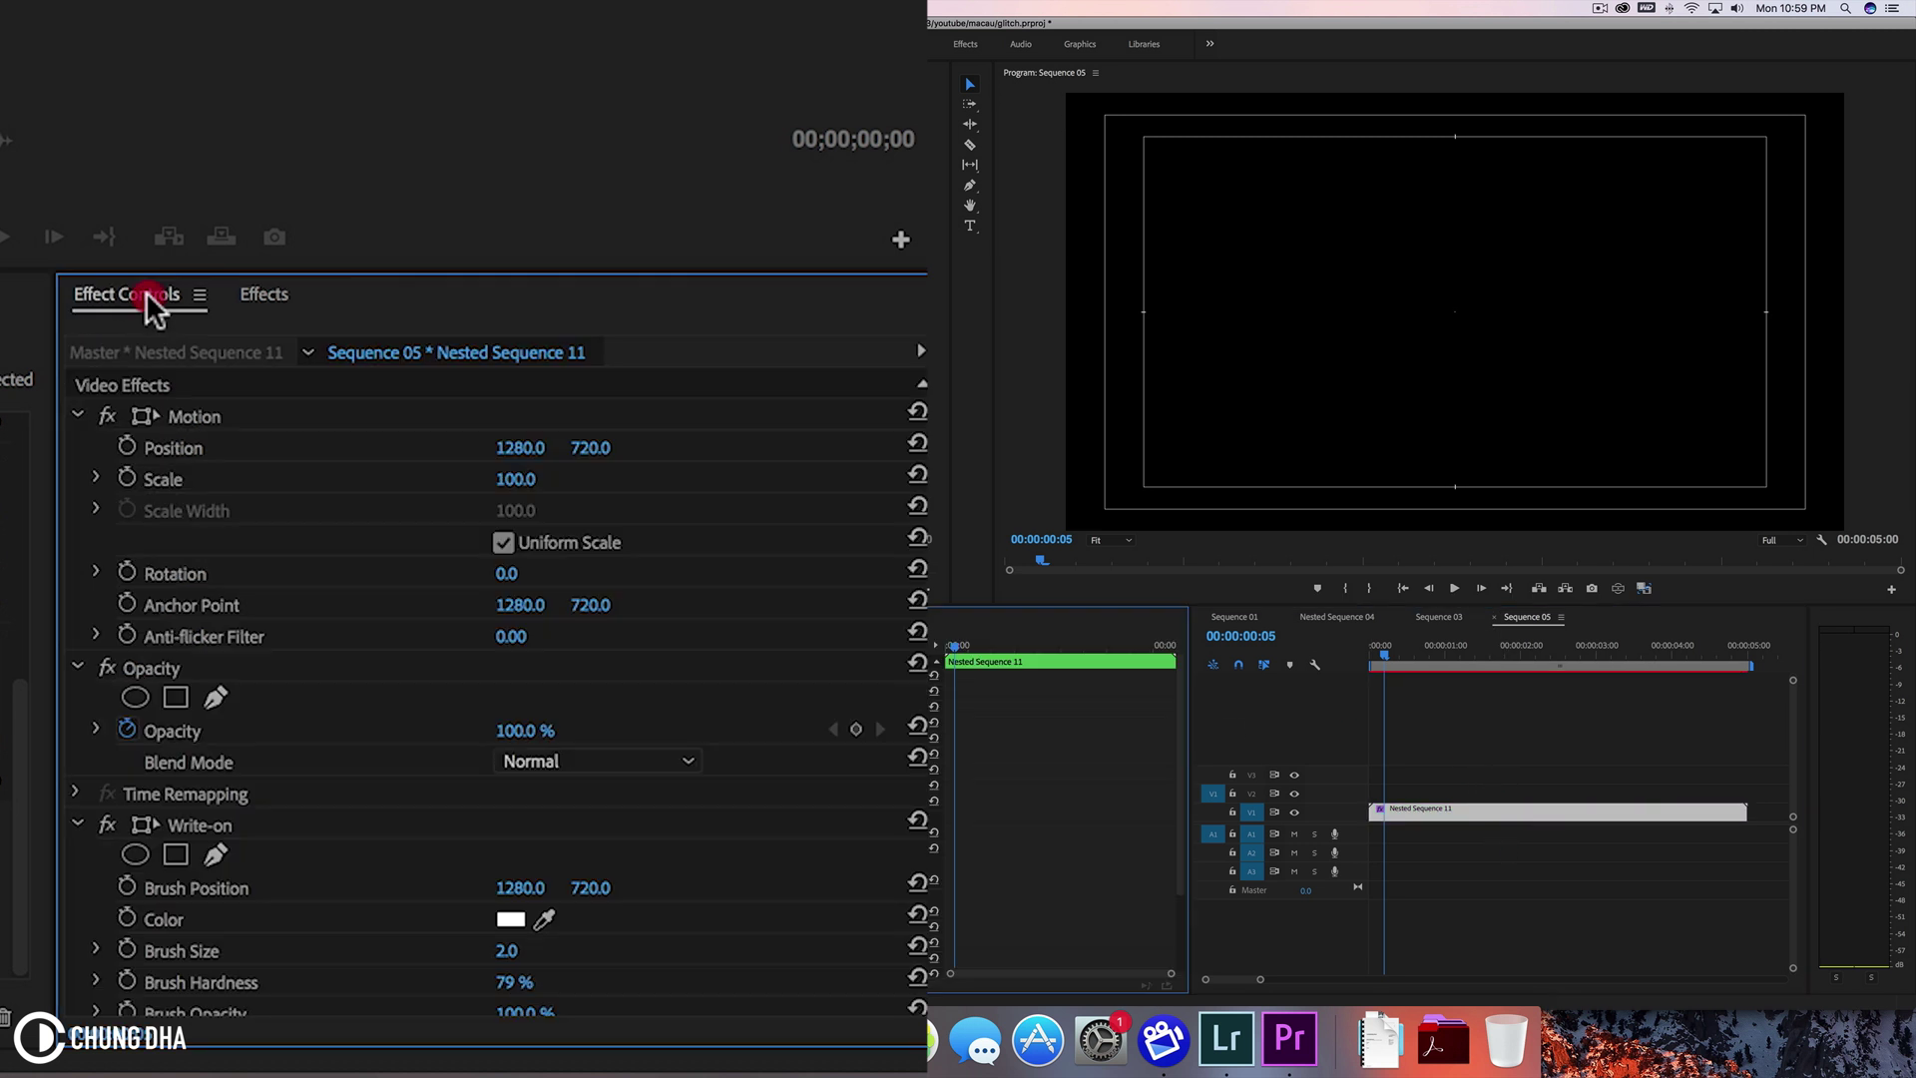
scroll(619, 774, "down", 5)
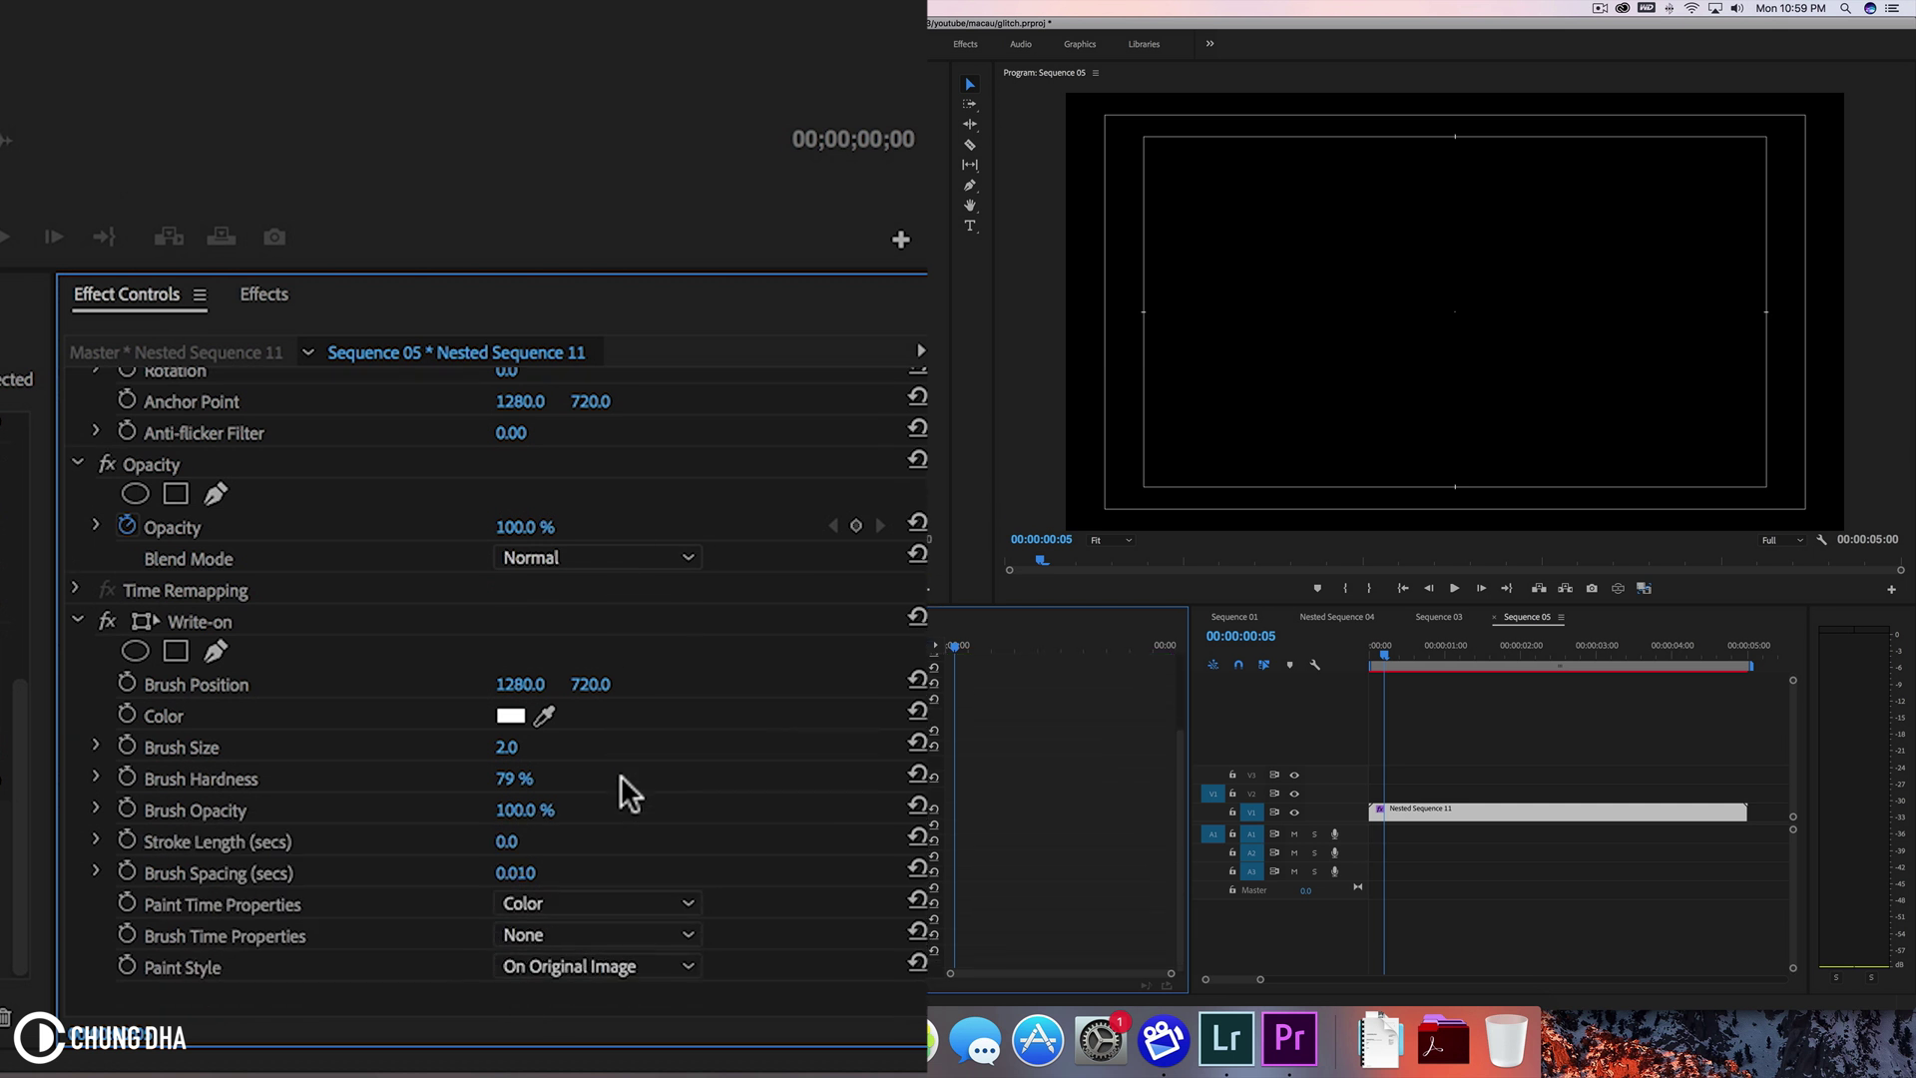
- Set Write-on Brush Spacing to 0.001 and Brush Size to 10
left_click(517, 873)
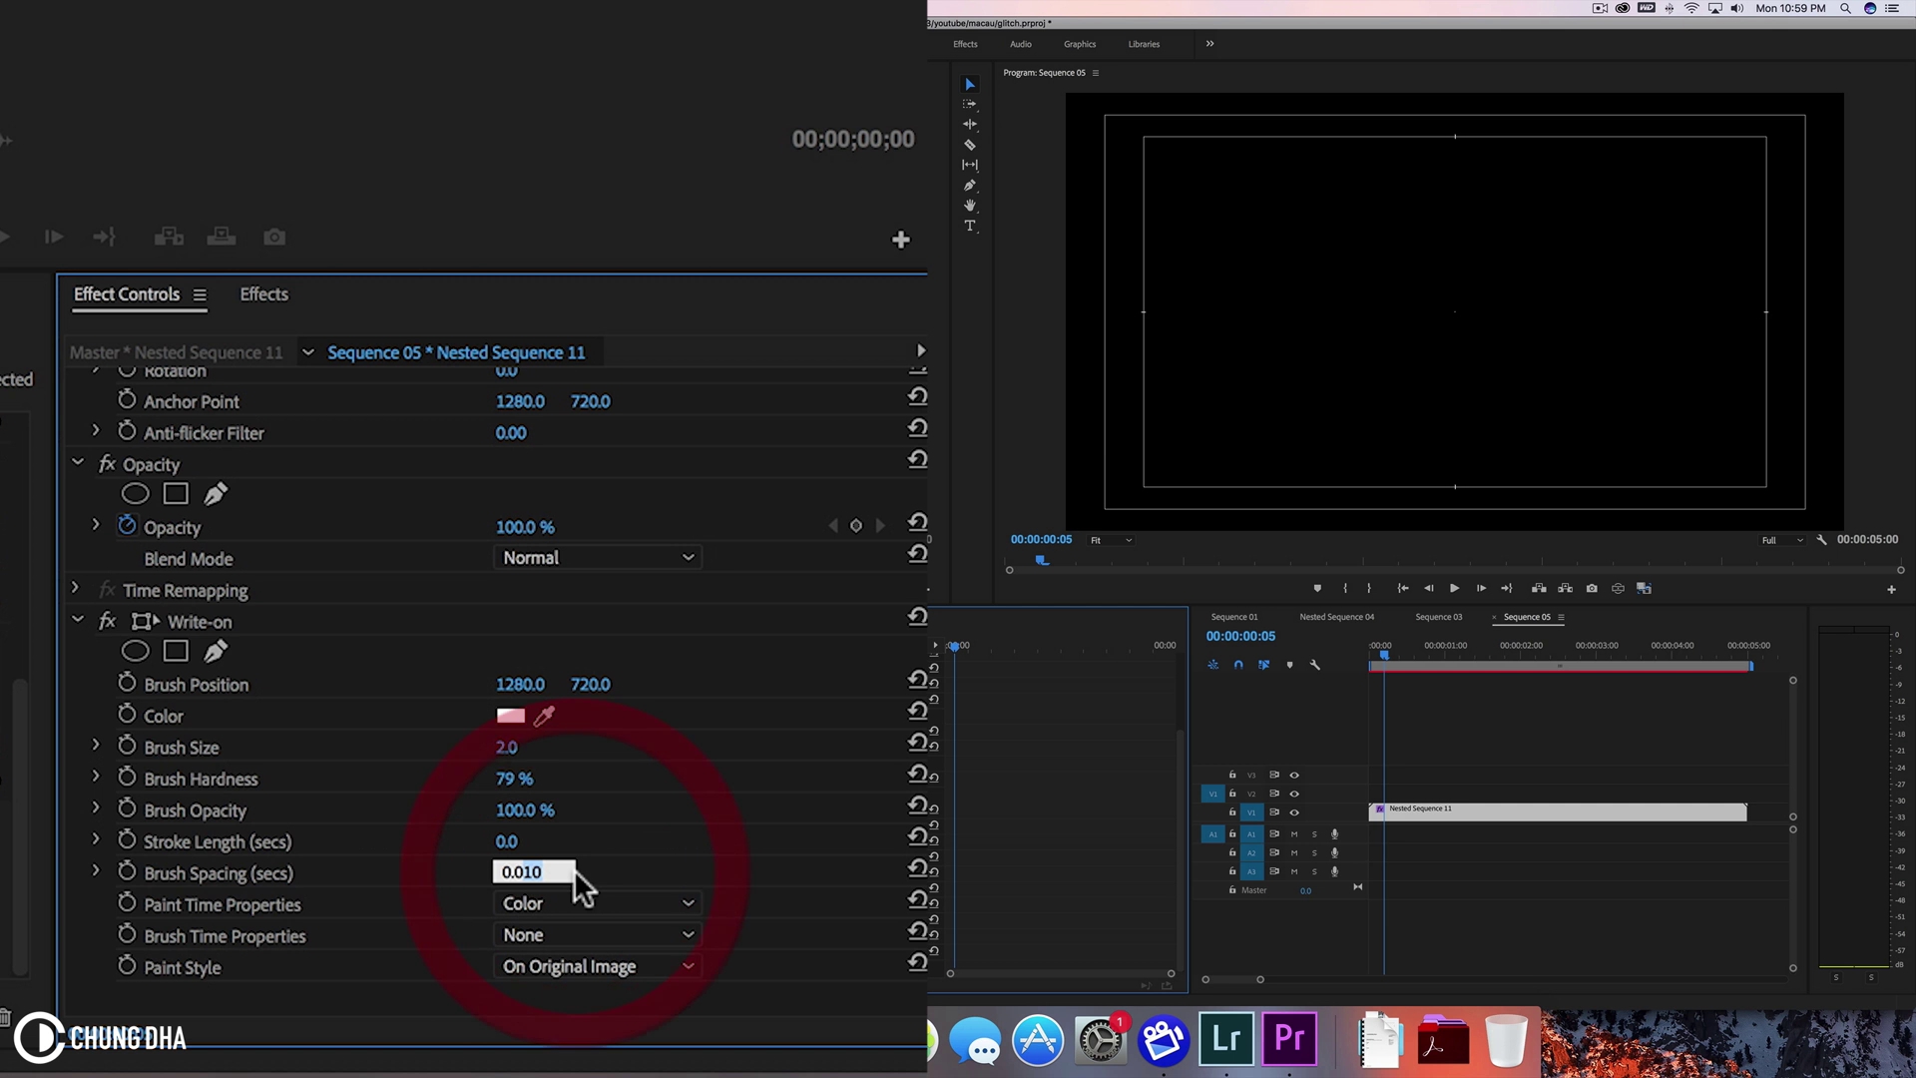
type("0.001")
key("Return")
left_click(507, 747)
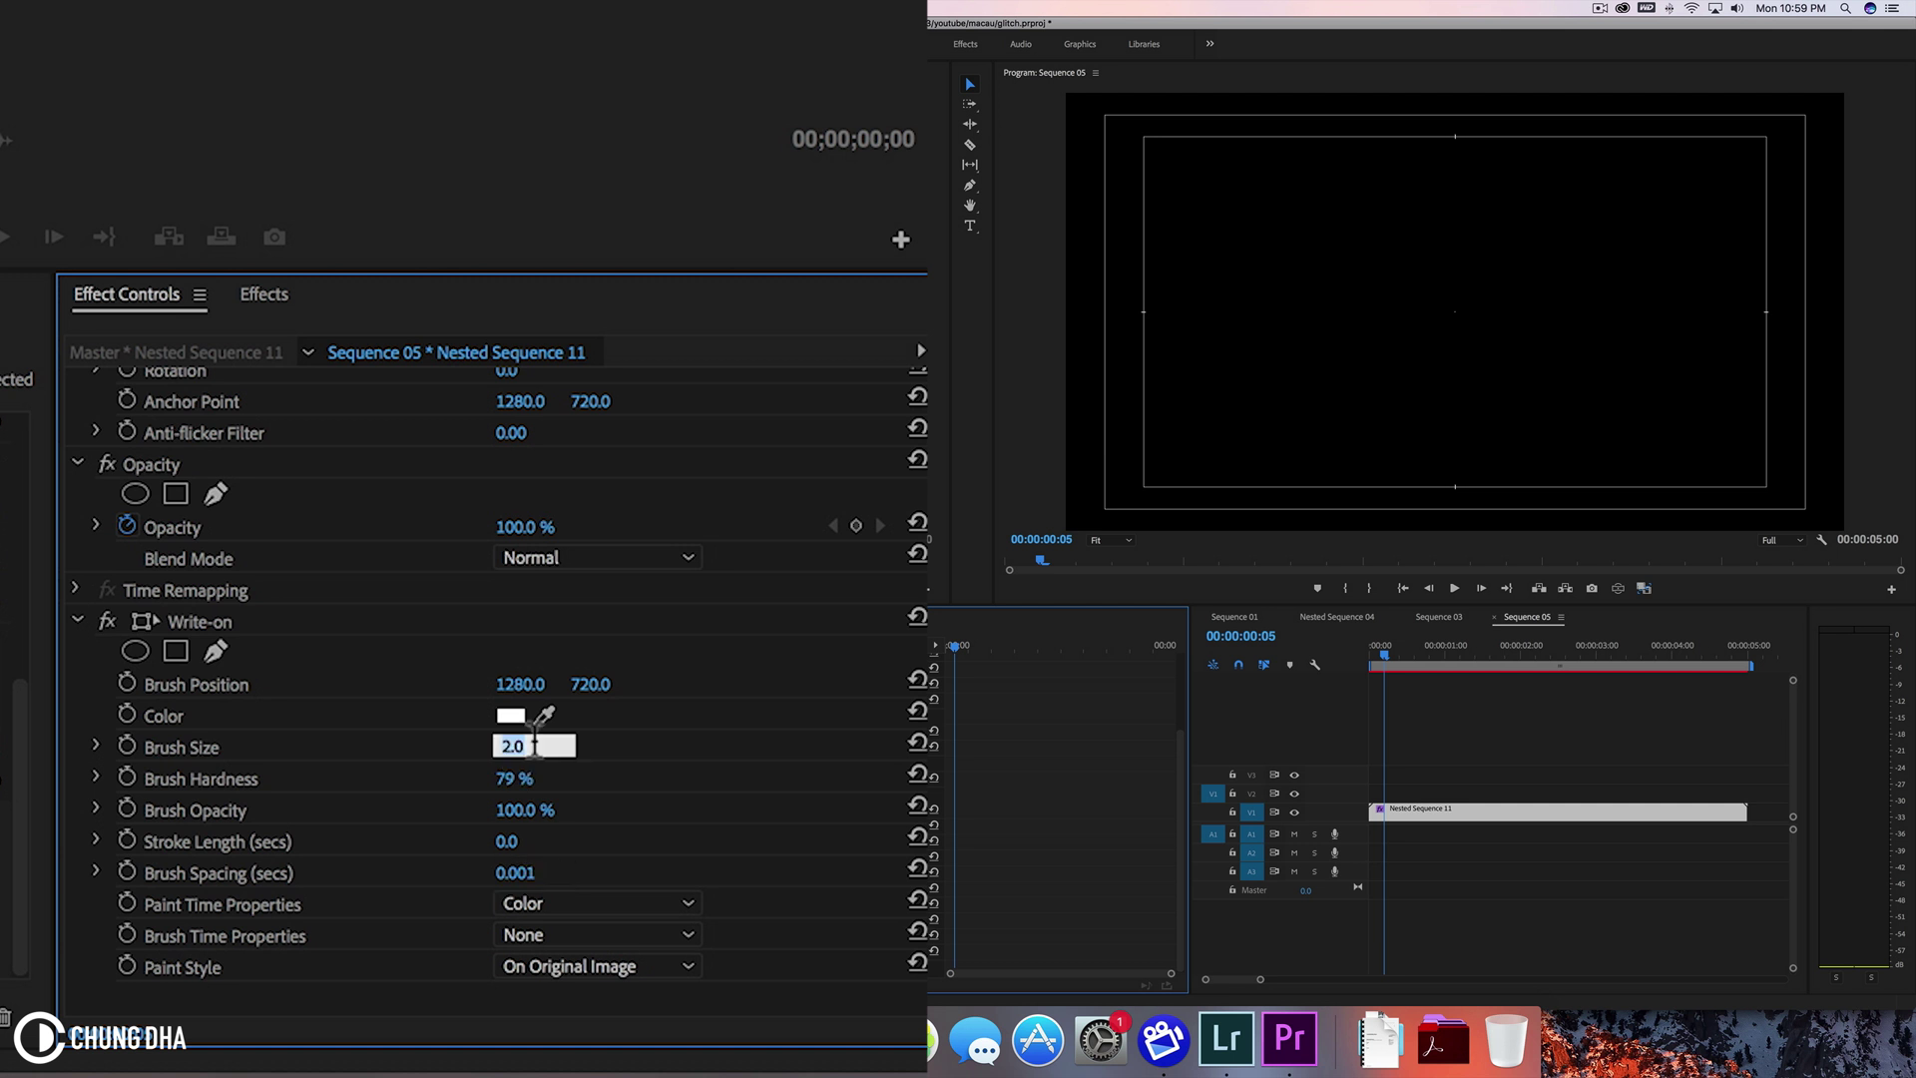
type("10")
key("Return")
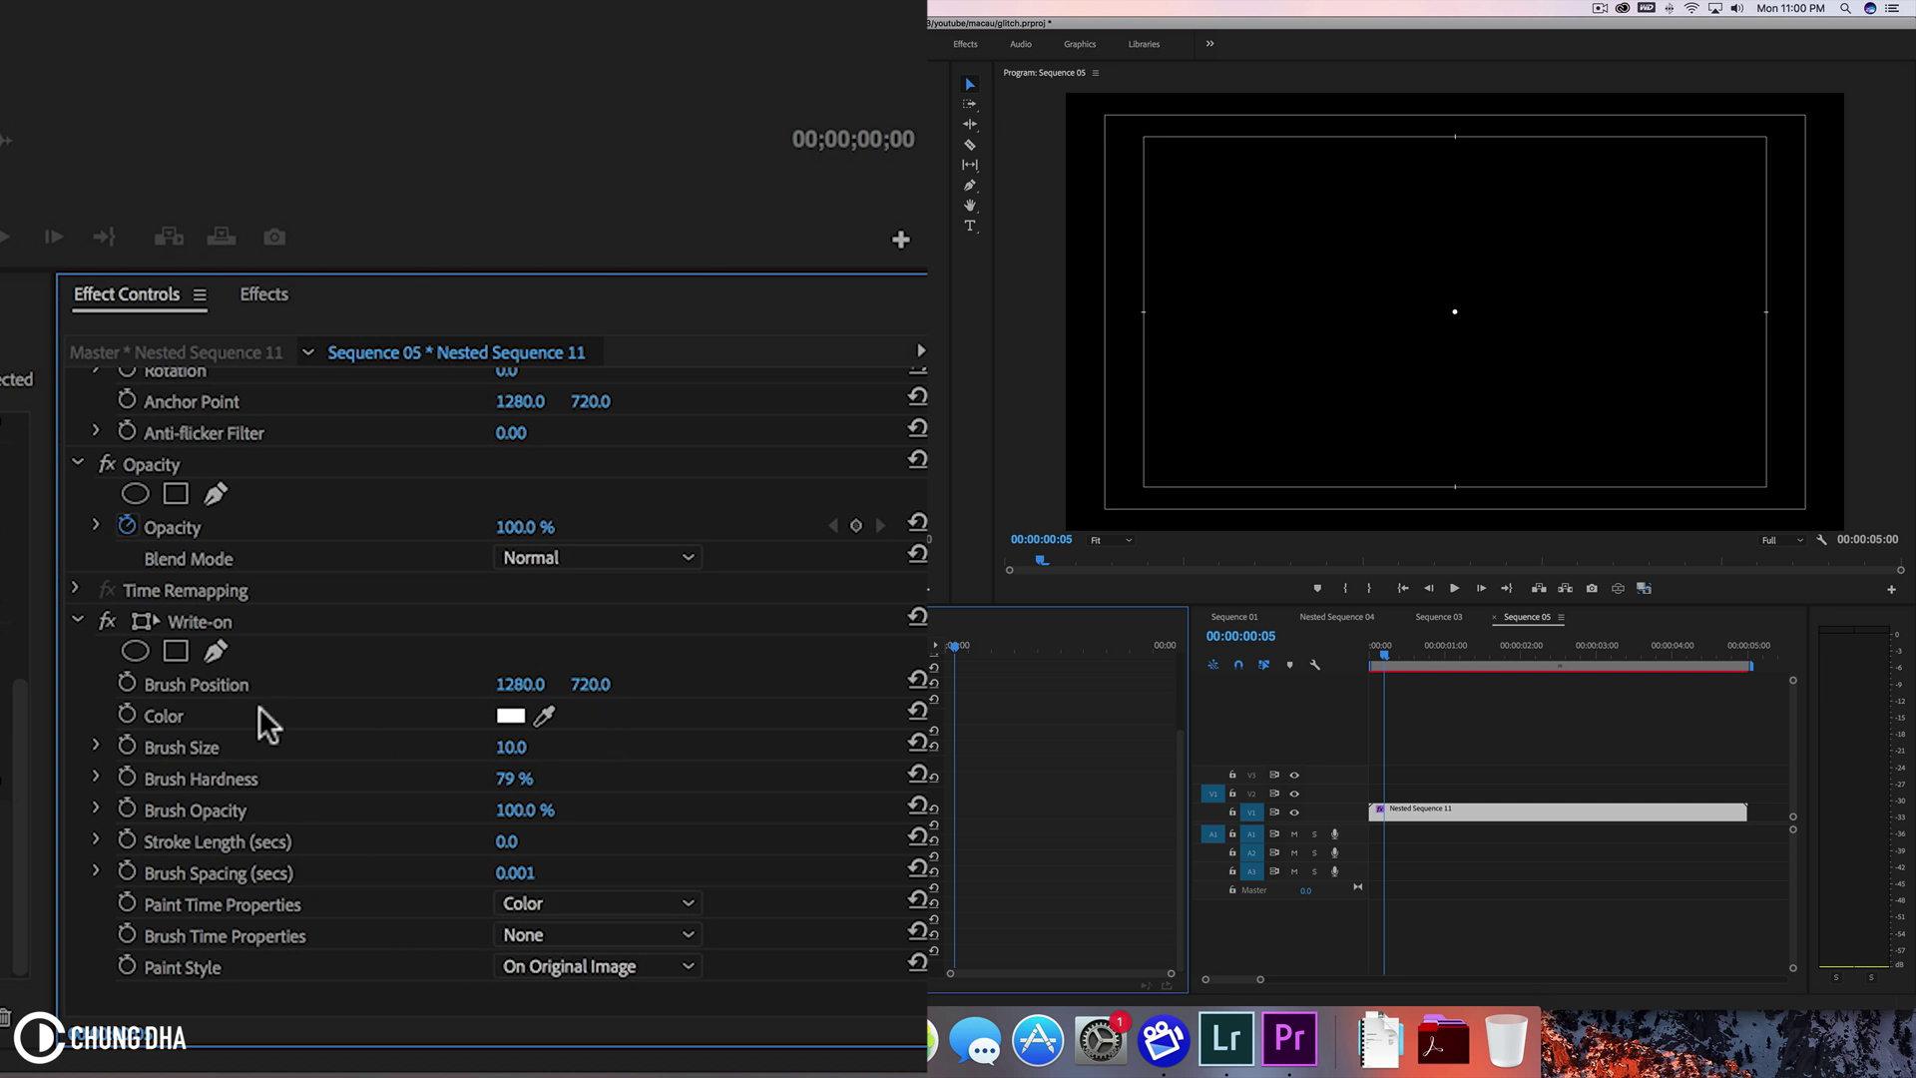
- Move the Write-on brush position below the frame centre in the Program monitor
left_click(240, 684)
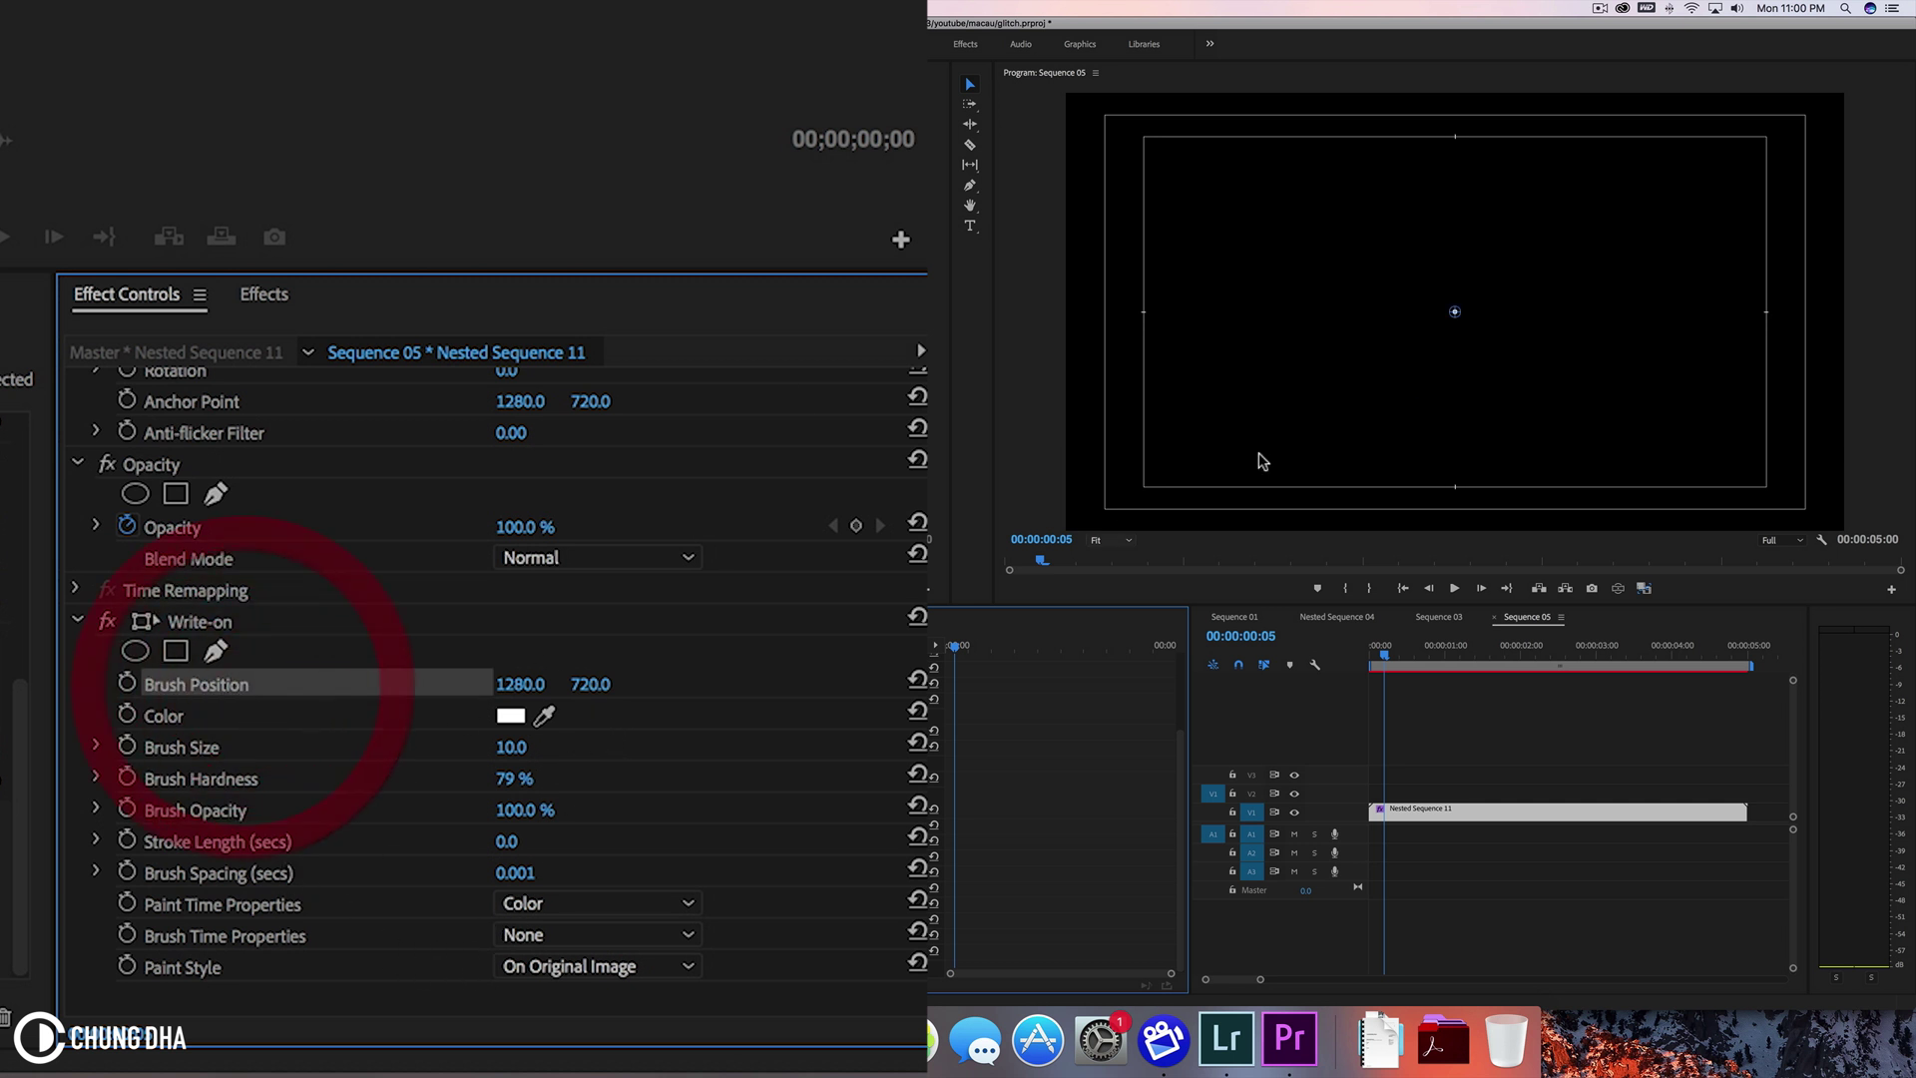
right_click(1462, 314)
left_click(1429, 371)
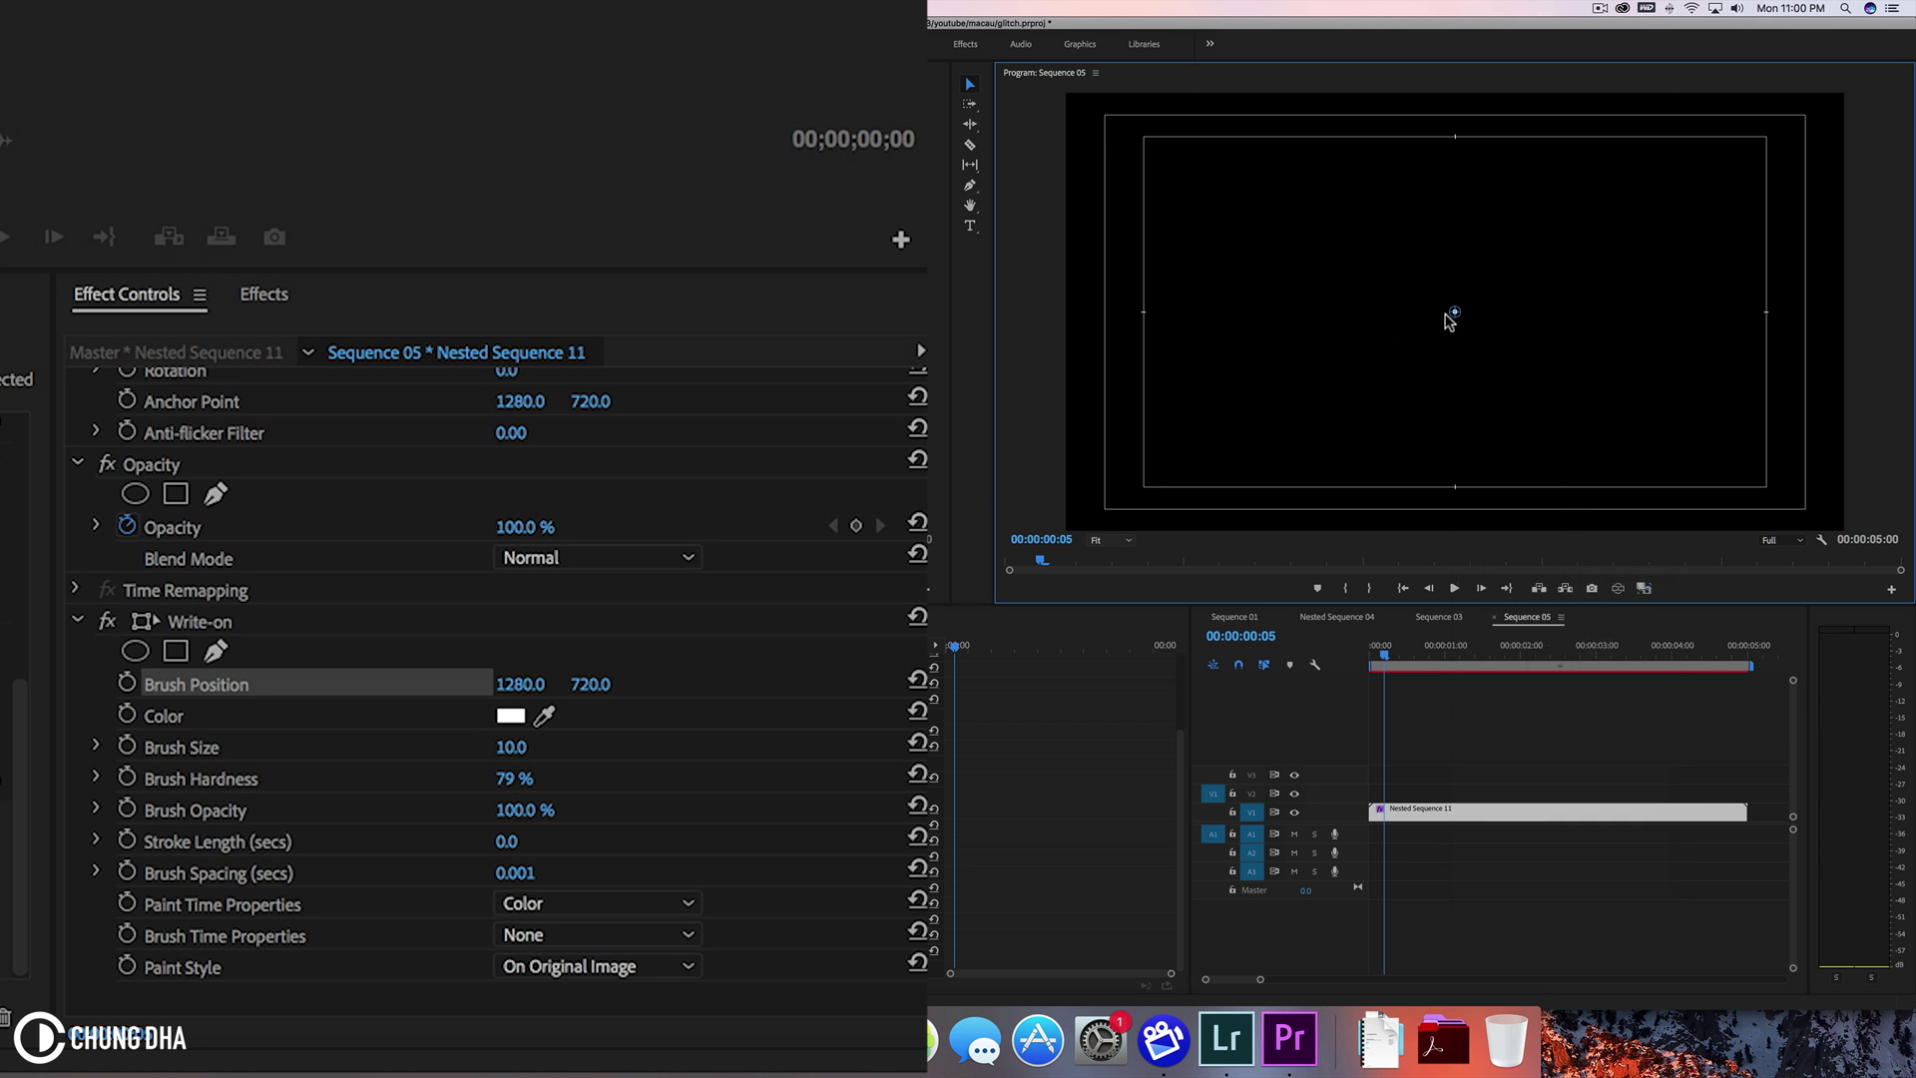
left_click_drag(1449, 319, 1433, 398)
- Keyframe Brush Position at the first frame, then advance five frames
left_click(960, 649)
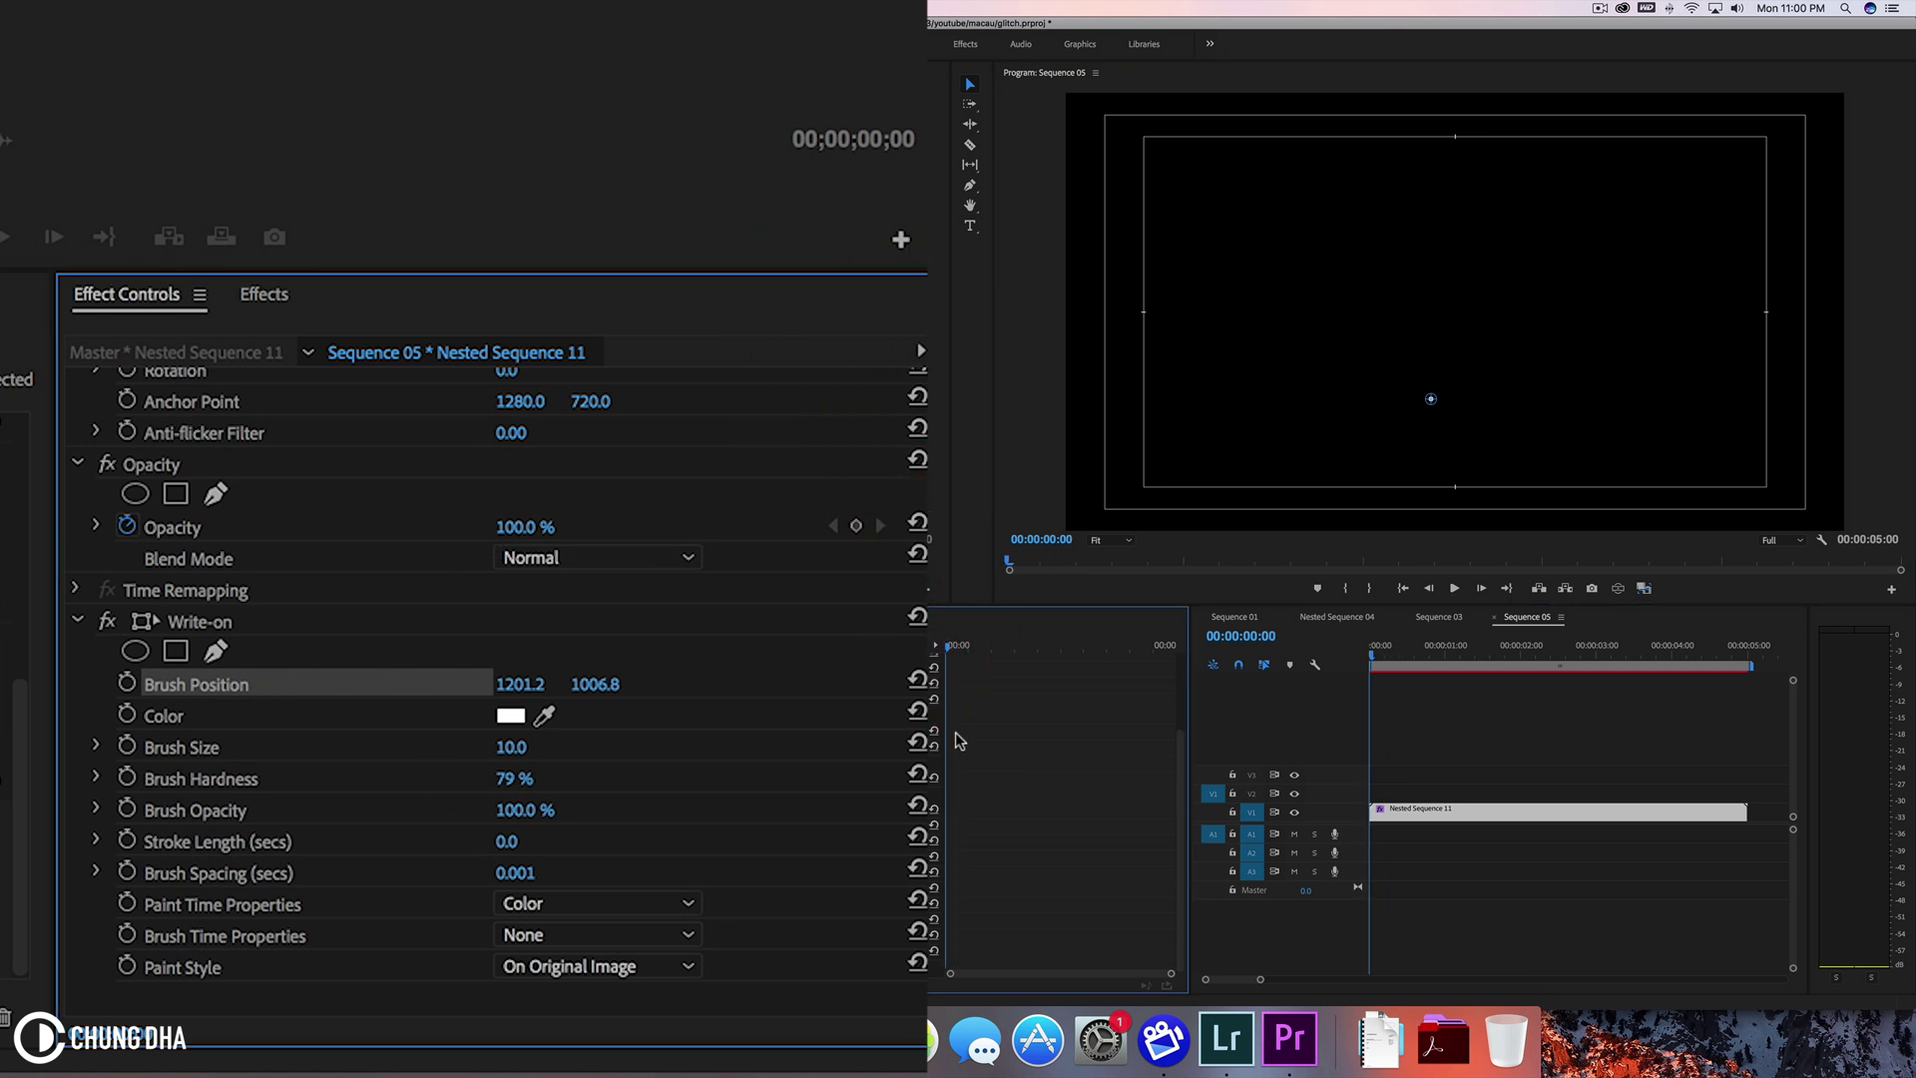
left_click(128, 685)
key("shift+Right")
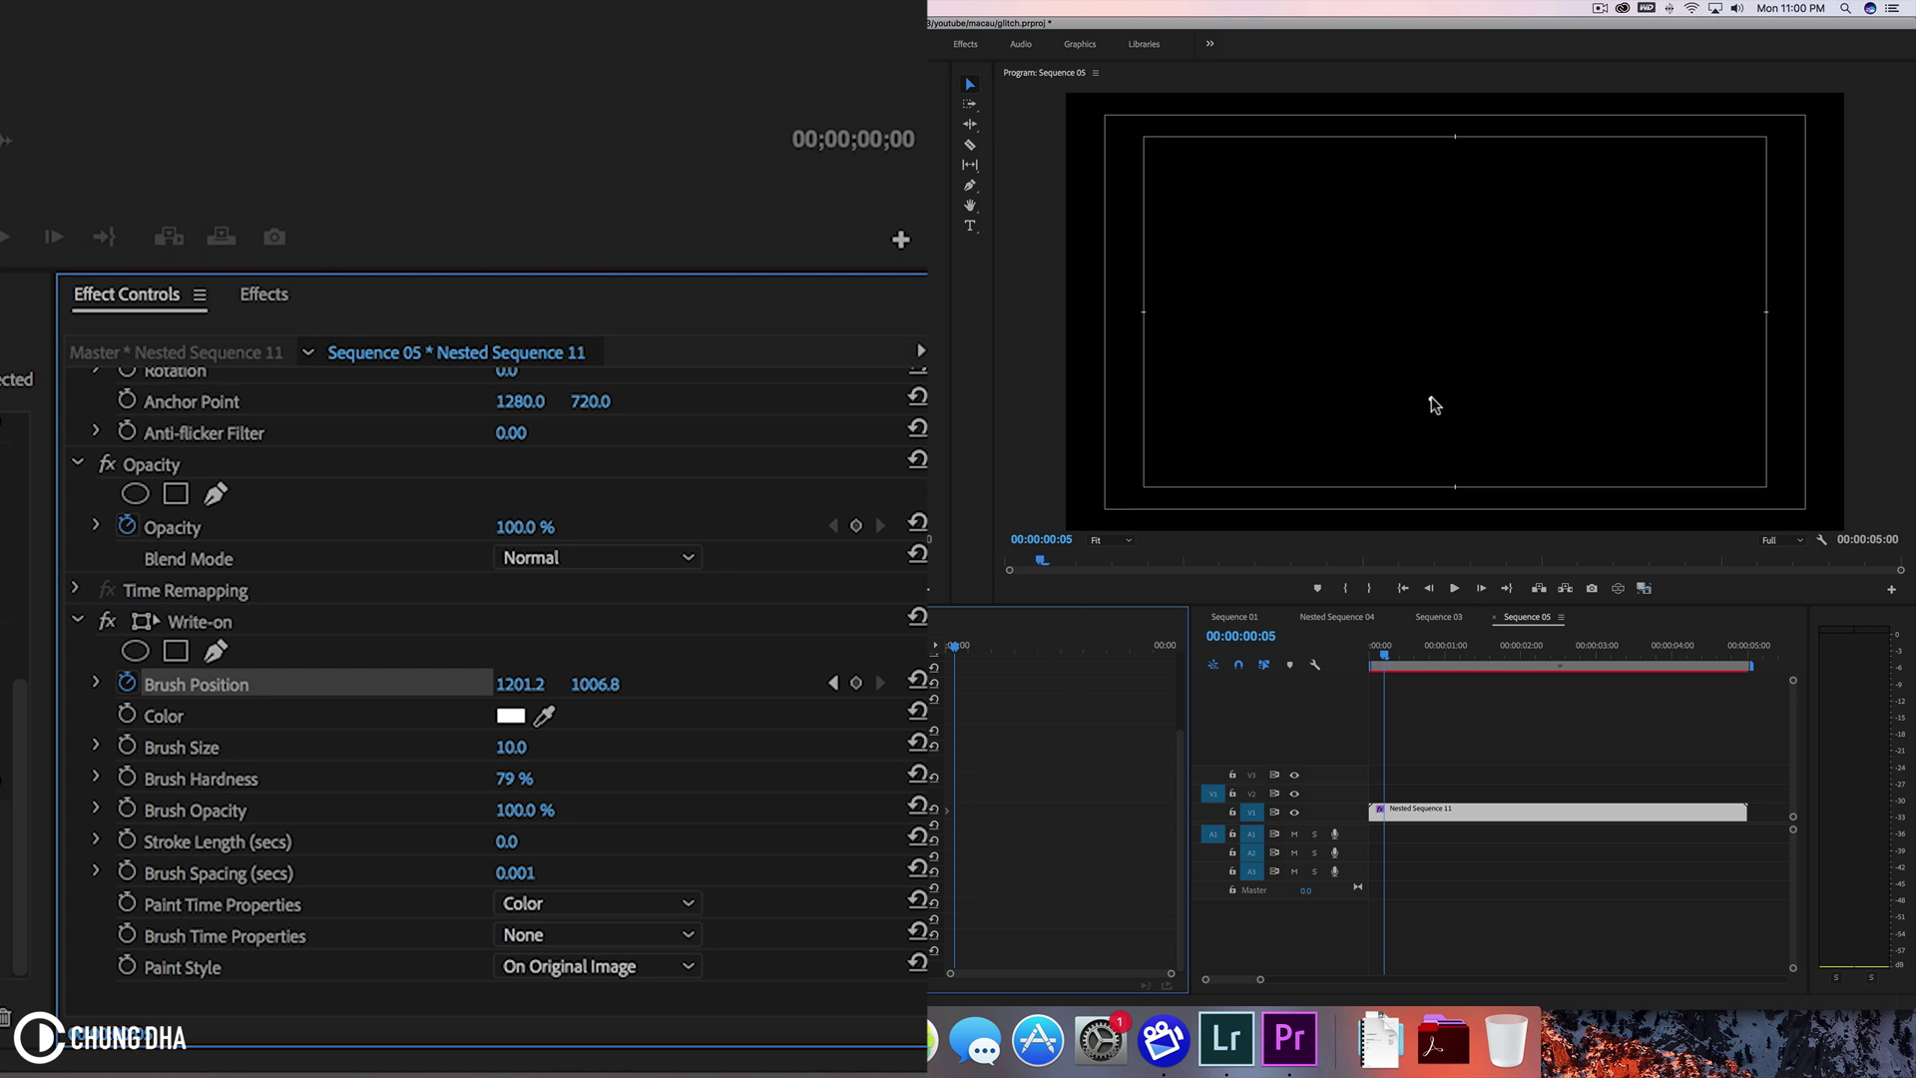
left_click(209, 624)
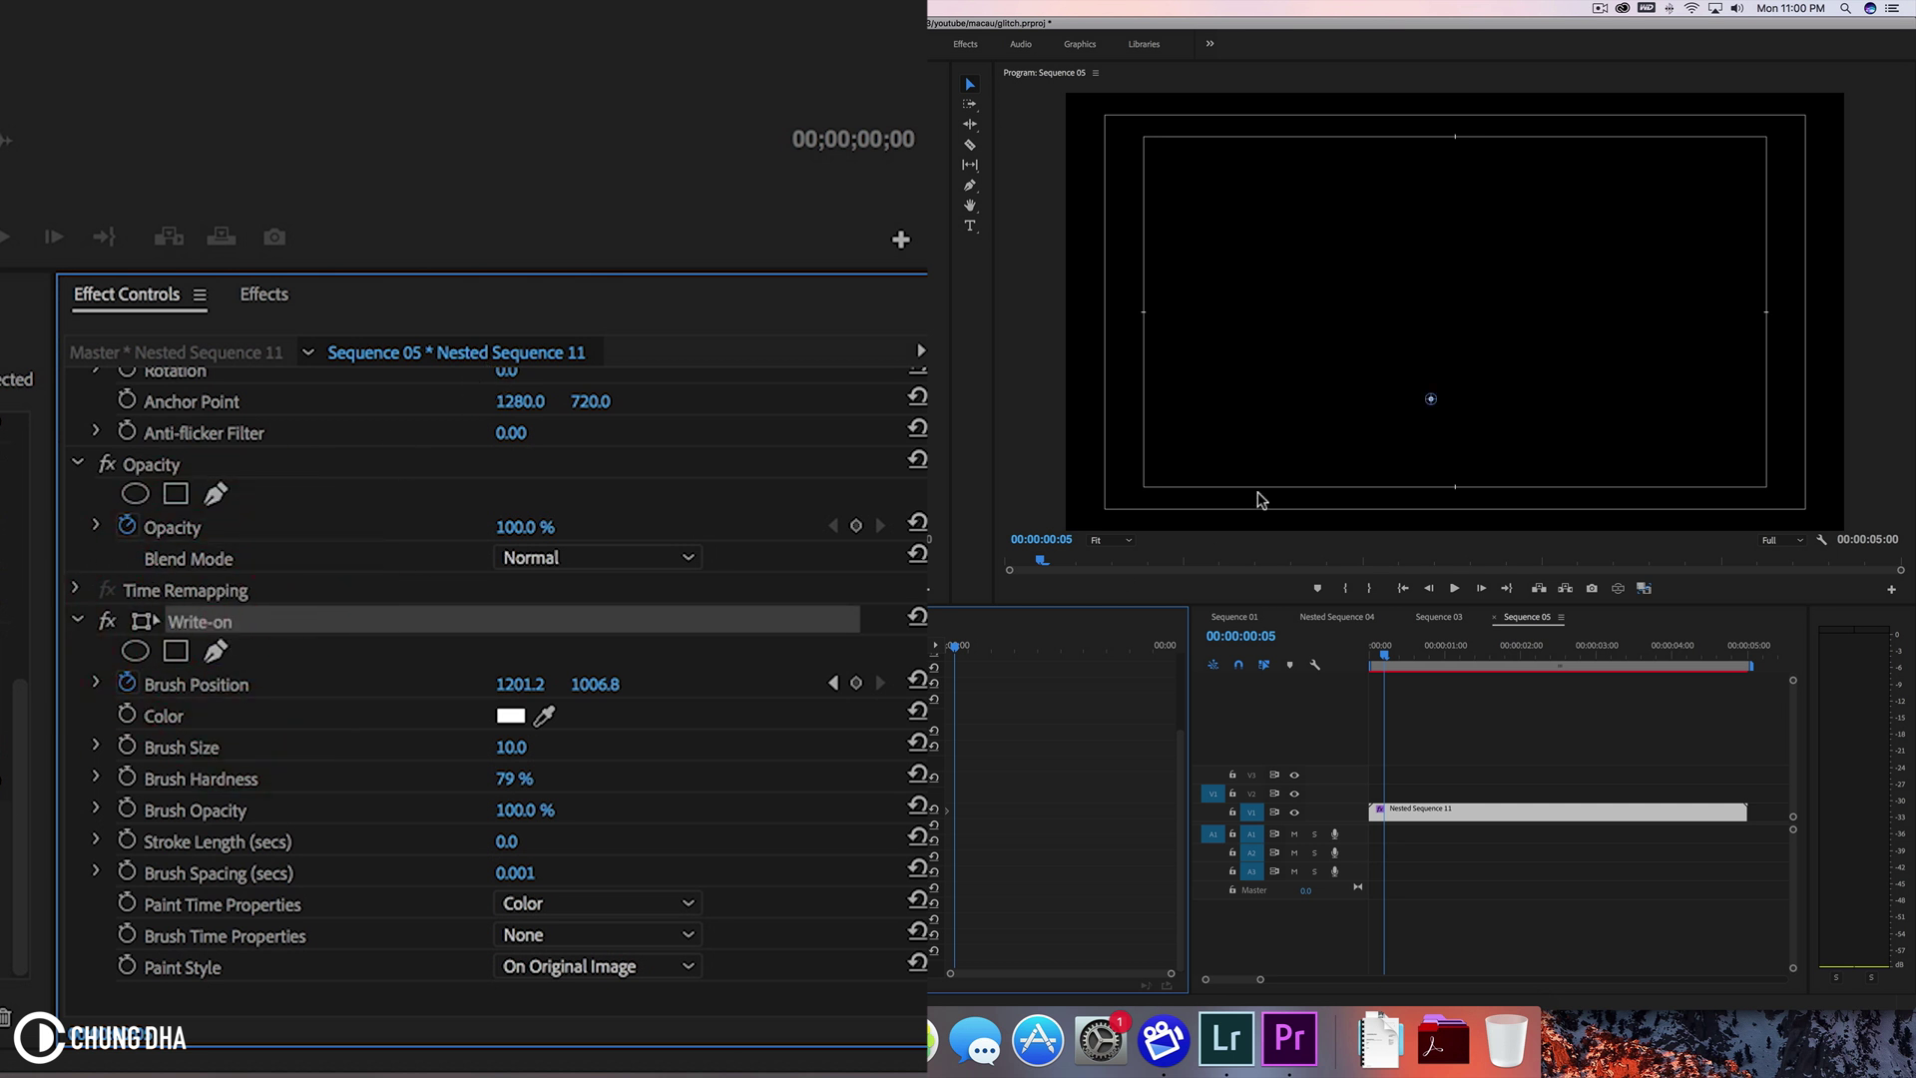
- Drag the brush upward to draw a short stroke and zoom the monitor to 200%
right_click(1432, 407)
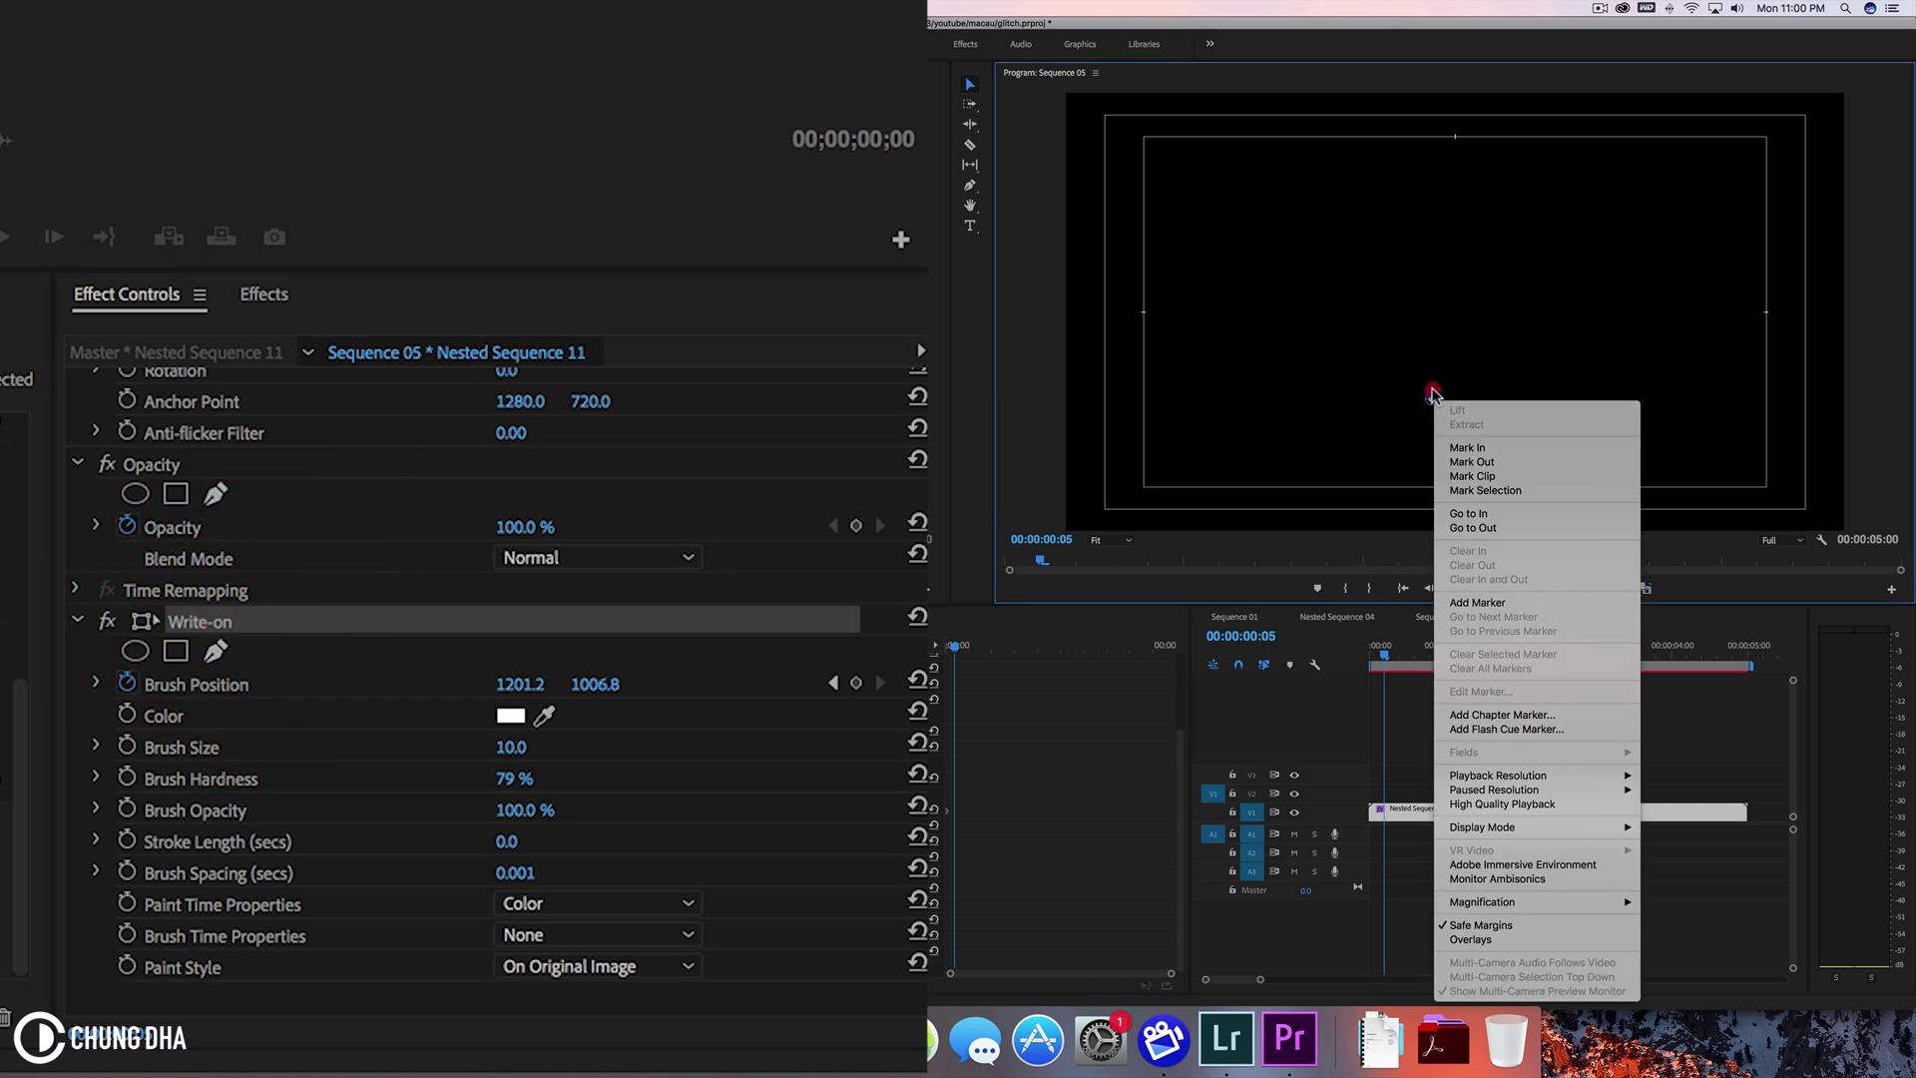
left_click(1429, 401)
left_click_drag(1431, 408, 1431, 374)
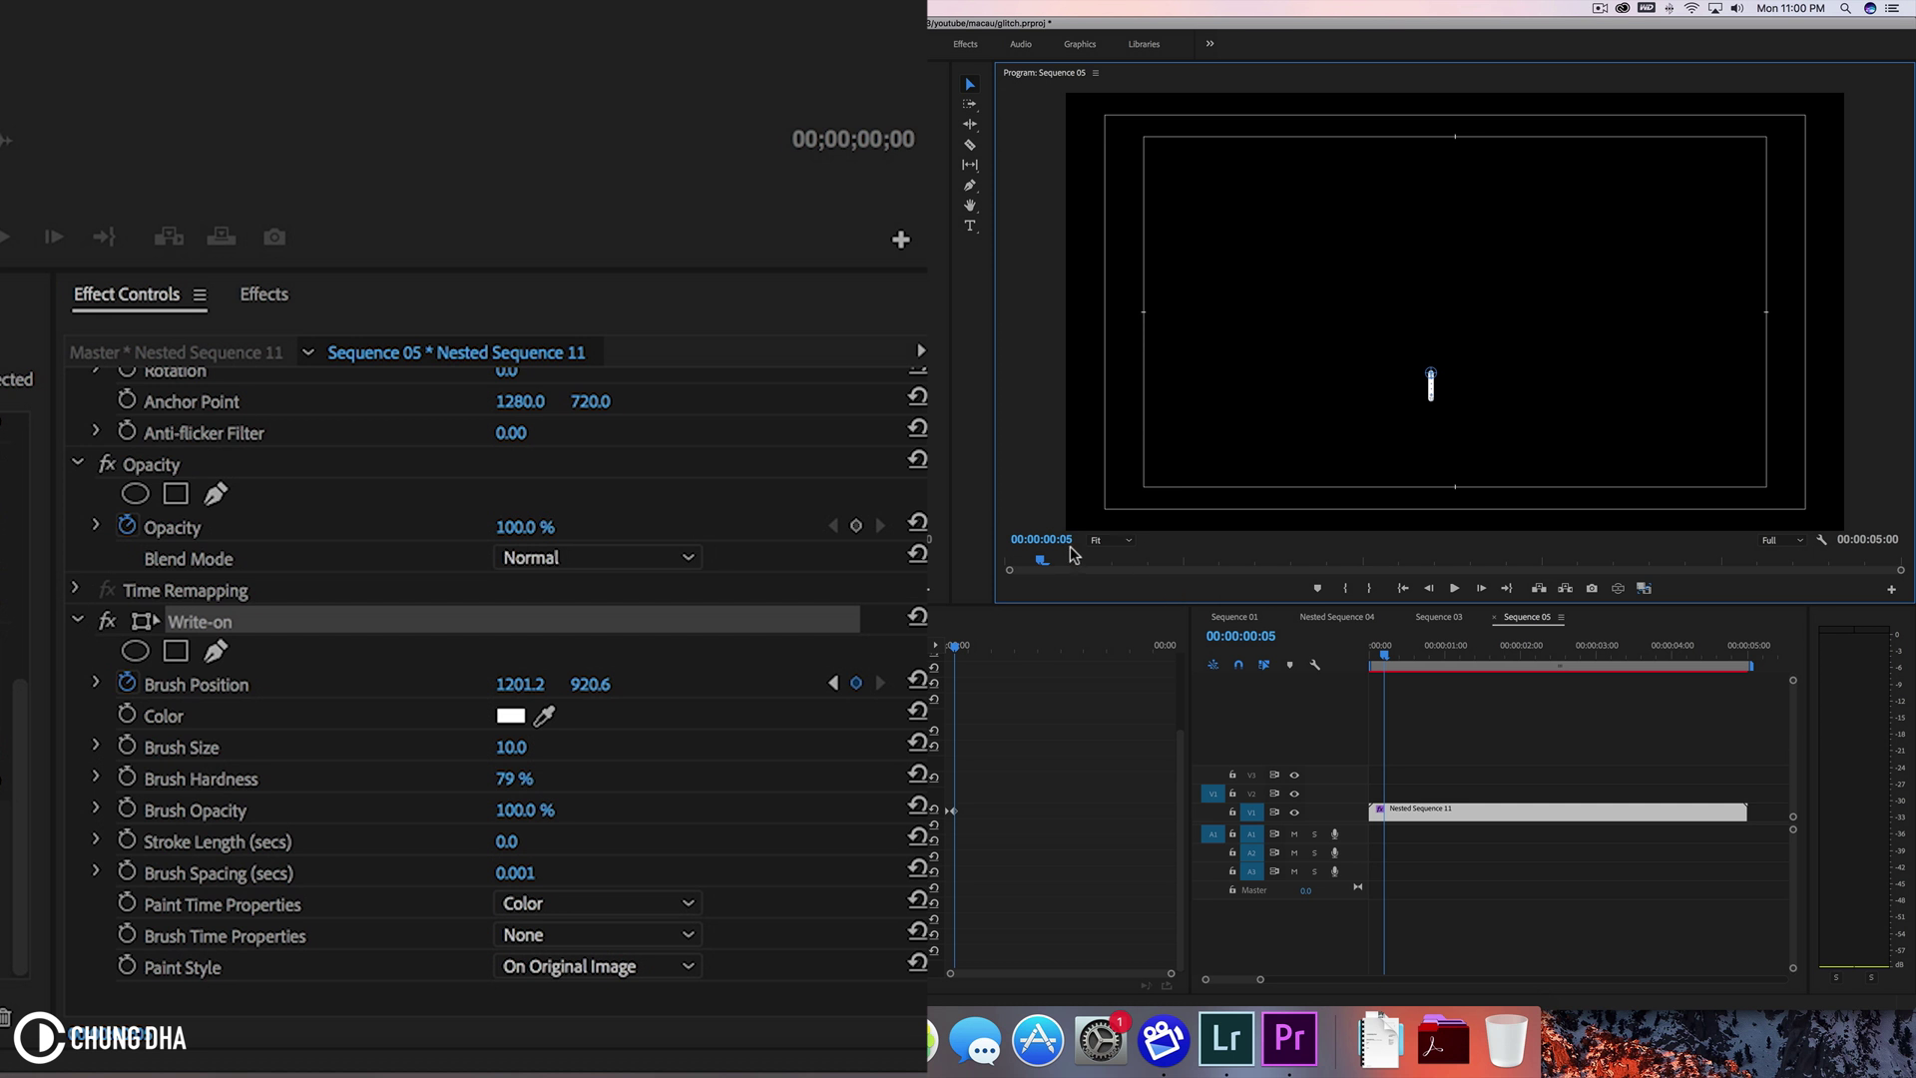
left_click(1103, 540)
left_click(1116, 676)
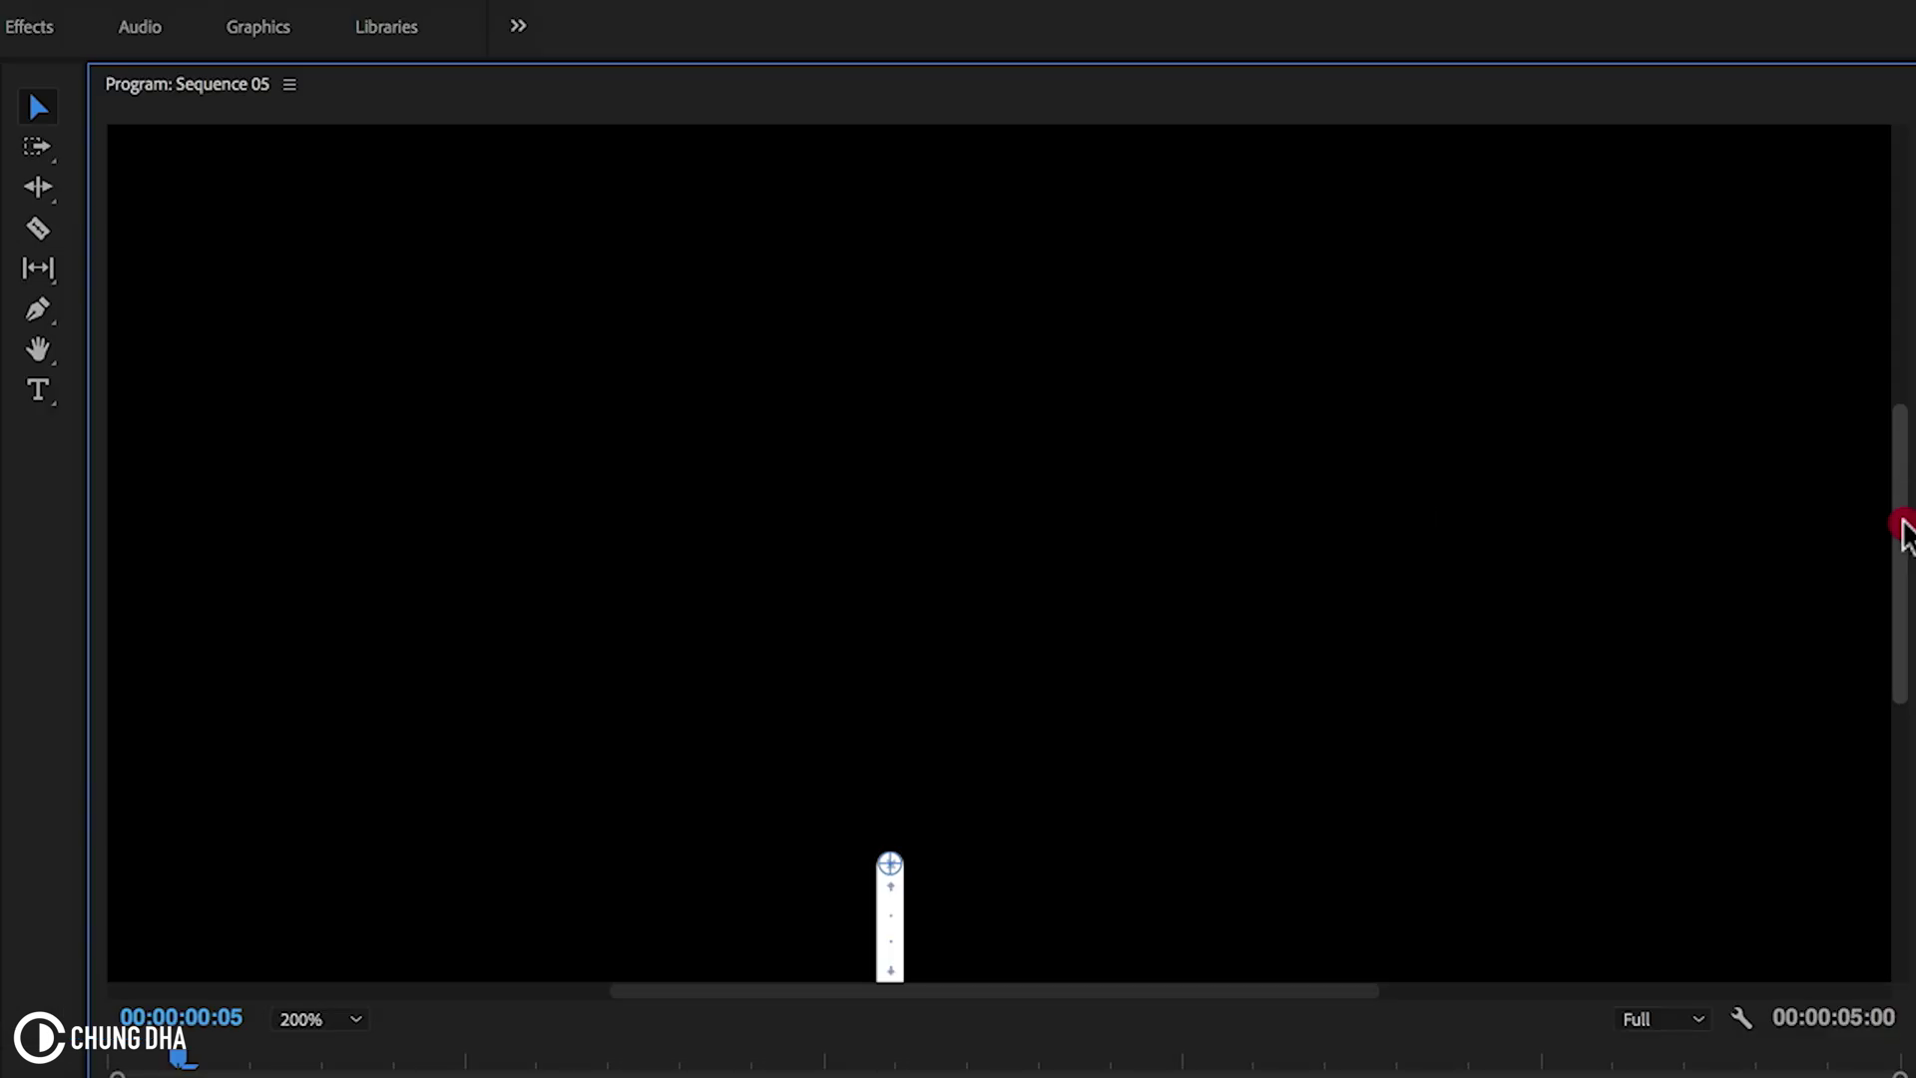
left_click_drag(1905, 531, 1905, 629)
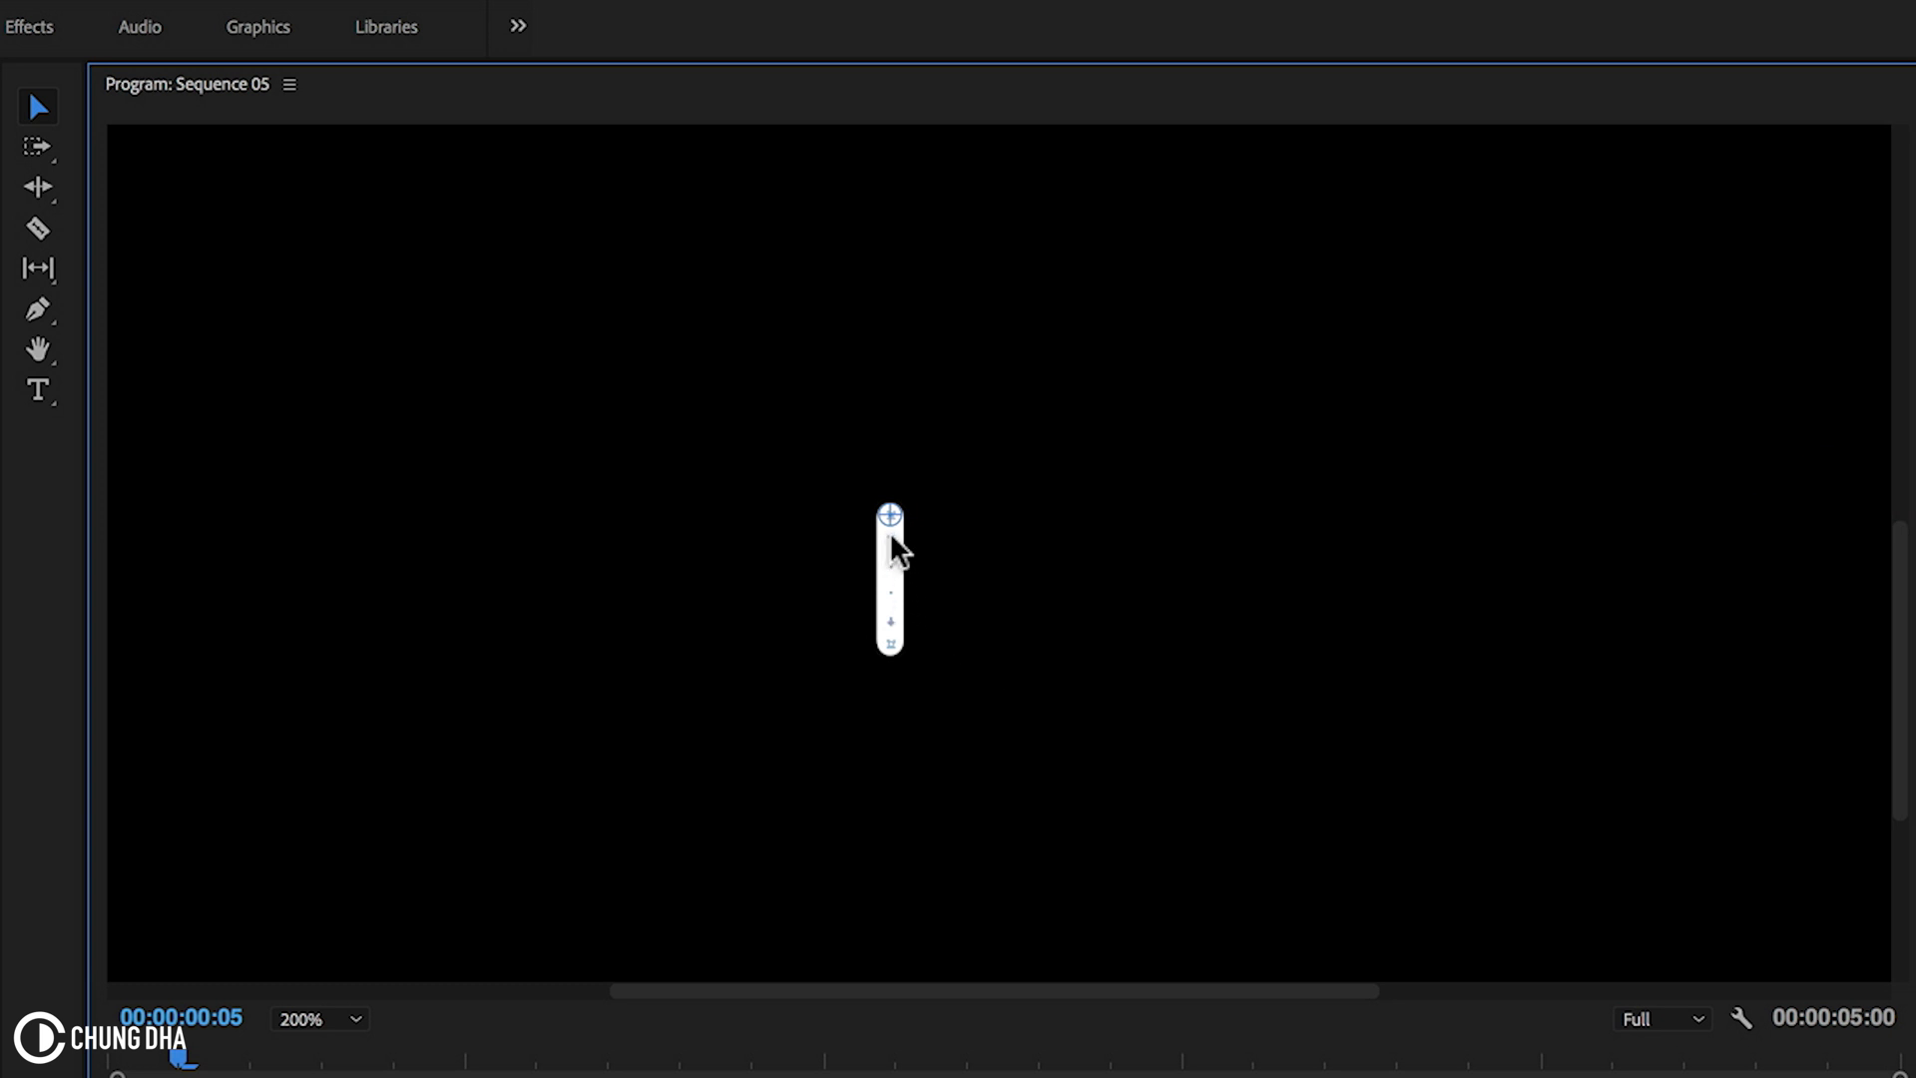
- Bend the stroke into a crescent arc, then zoom the monitor out to 150%
left_click_drag(892, 629, 943, 617)
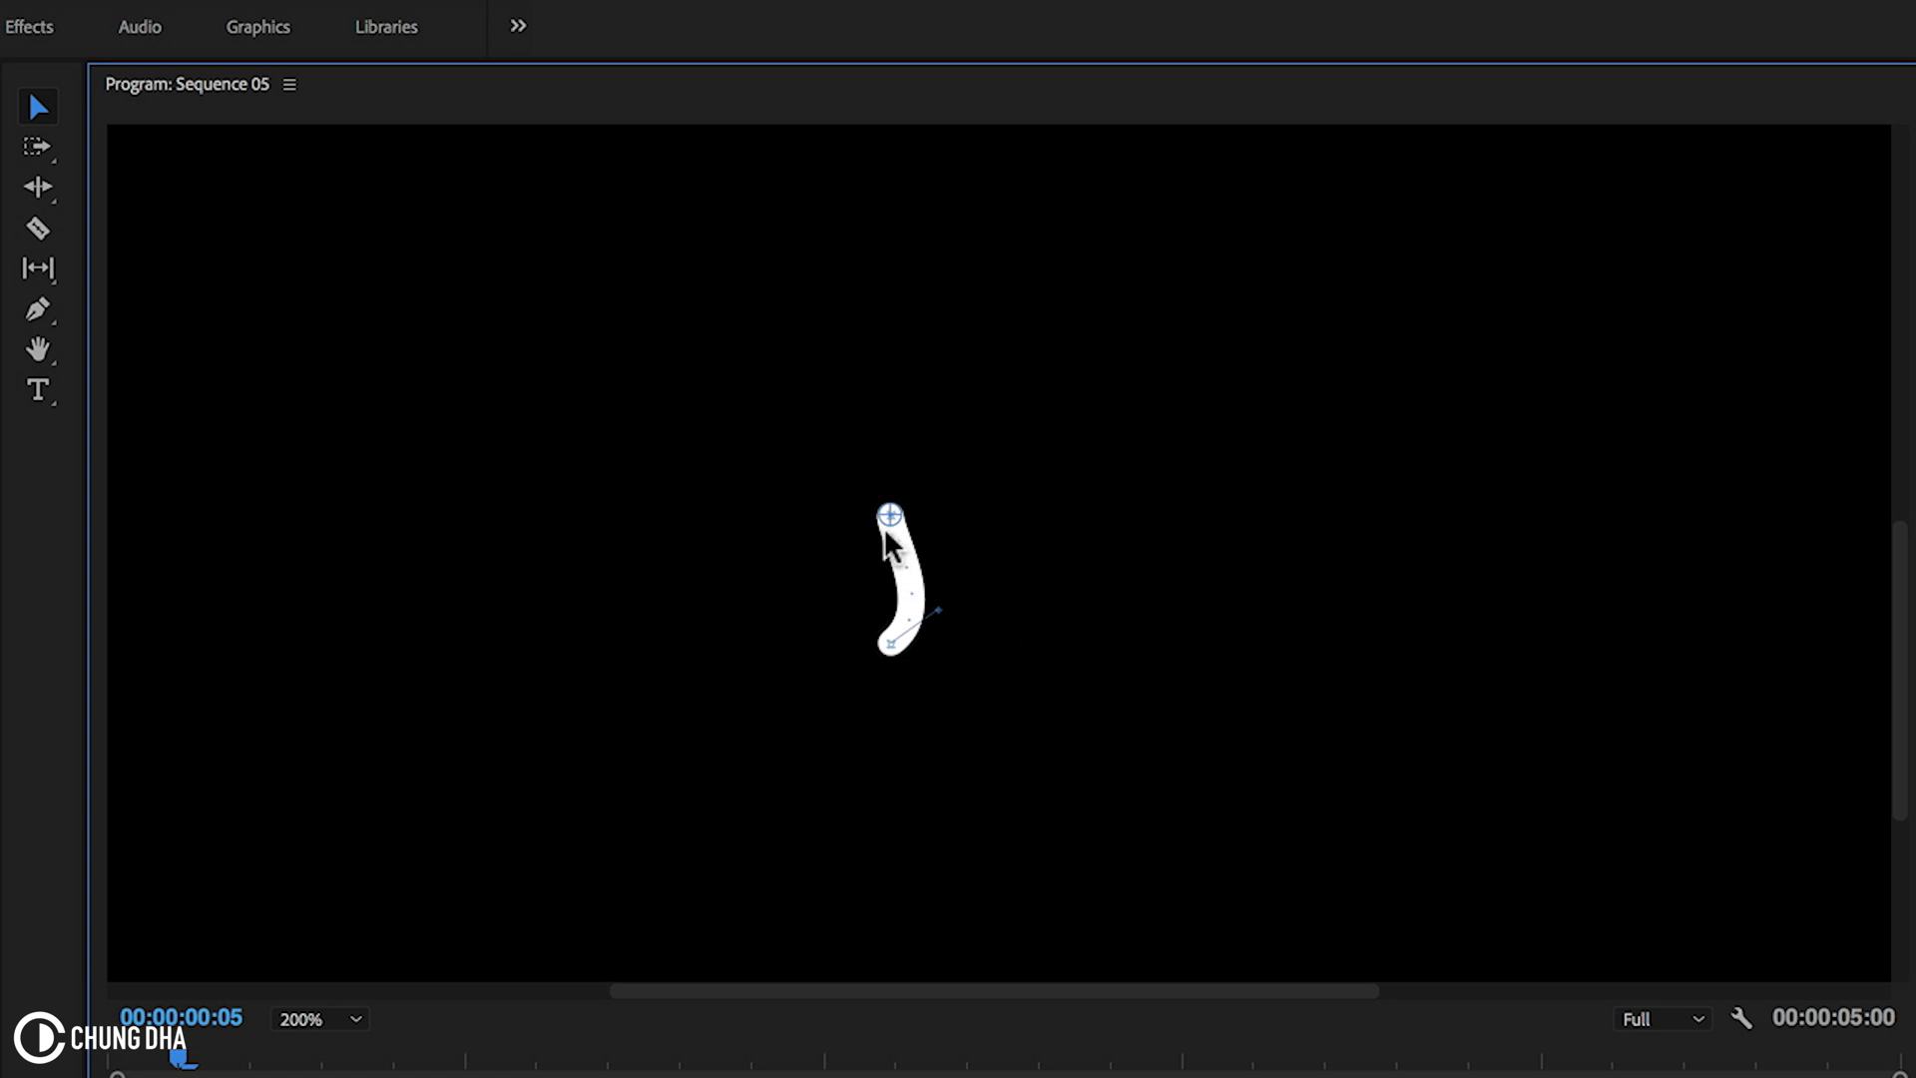
mouse_move(895, 537)
left_mouse_down()
mouse_move(975, 527)
mouse_move(869, 517)
left_mouse_up()
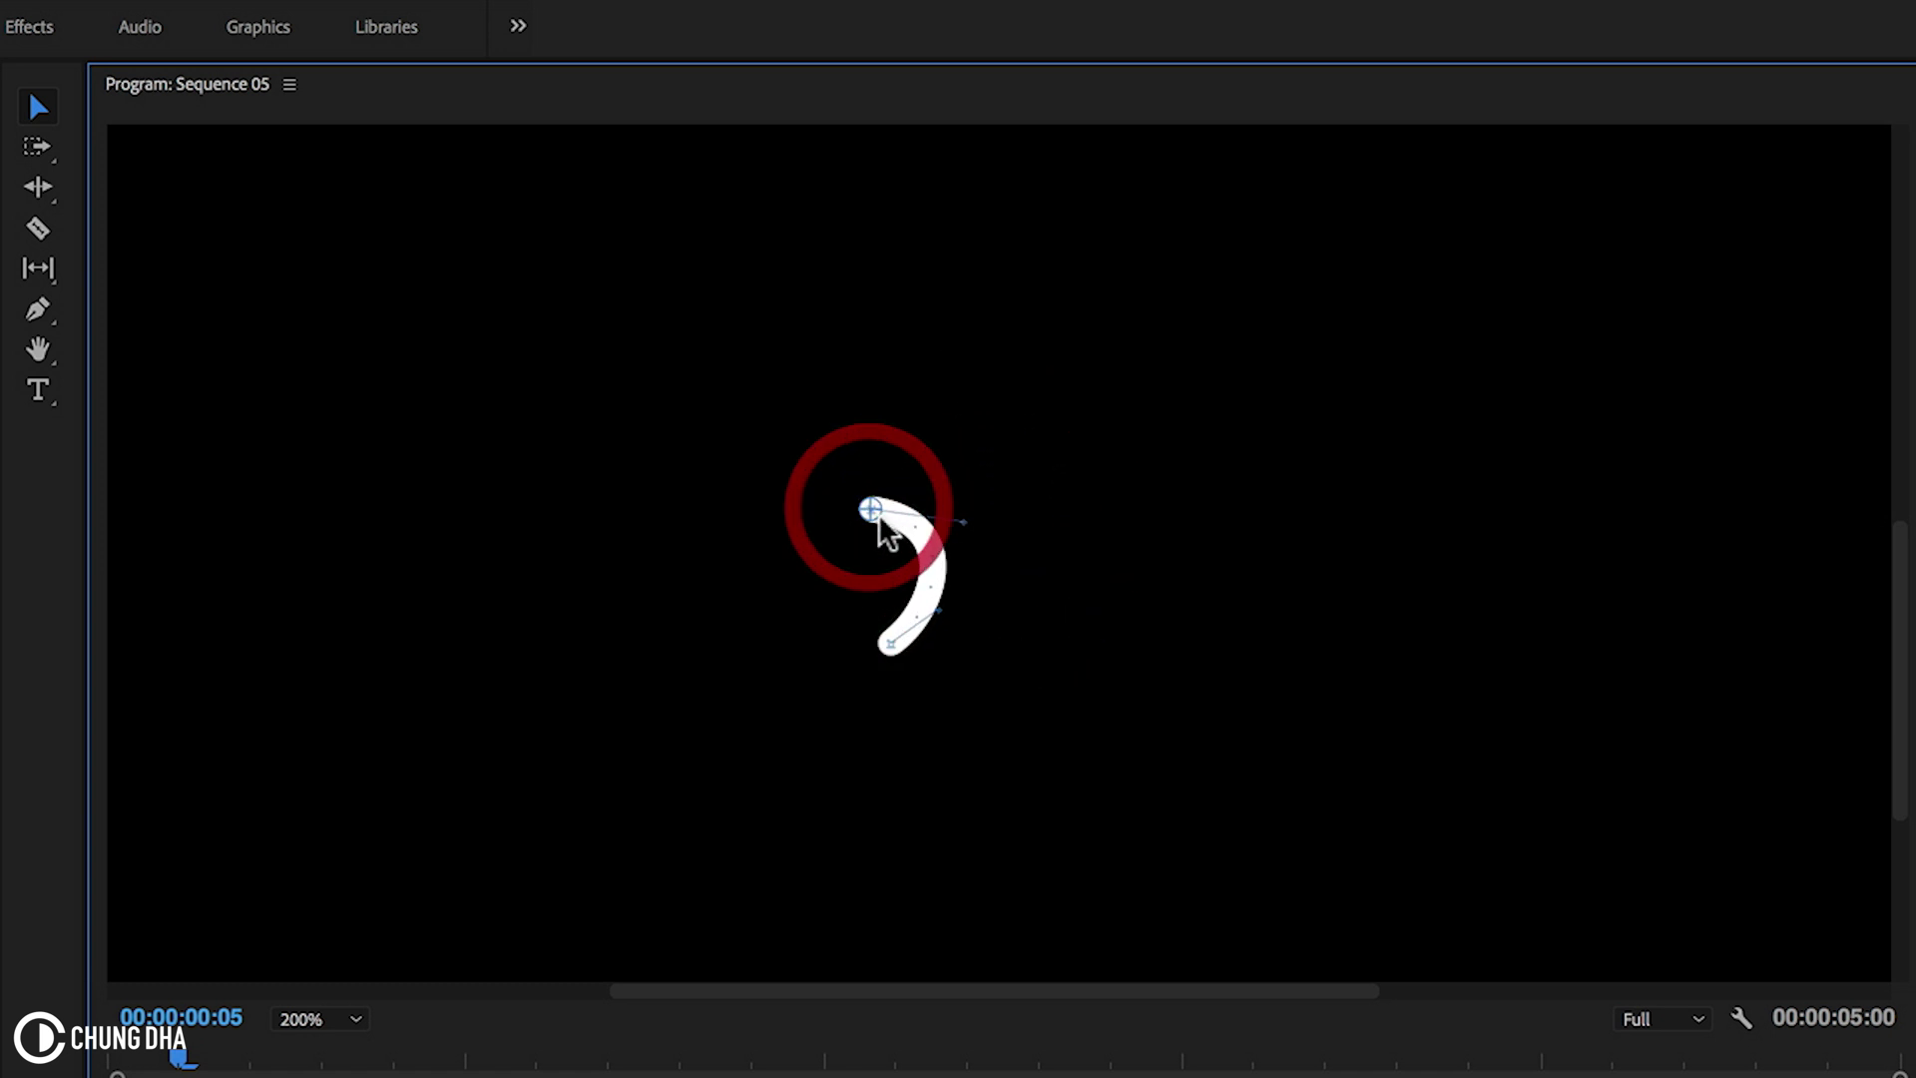
left_click_drag(935, 621, 966, 646)
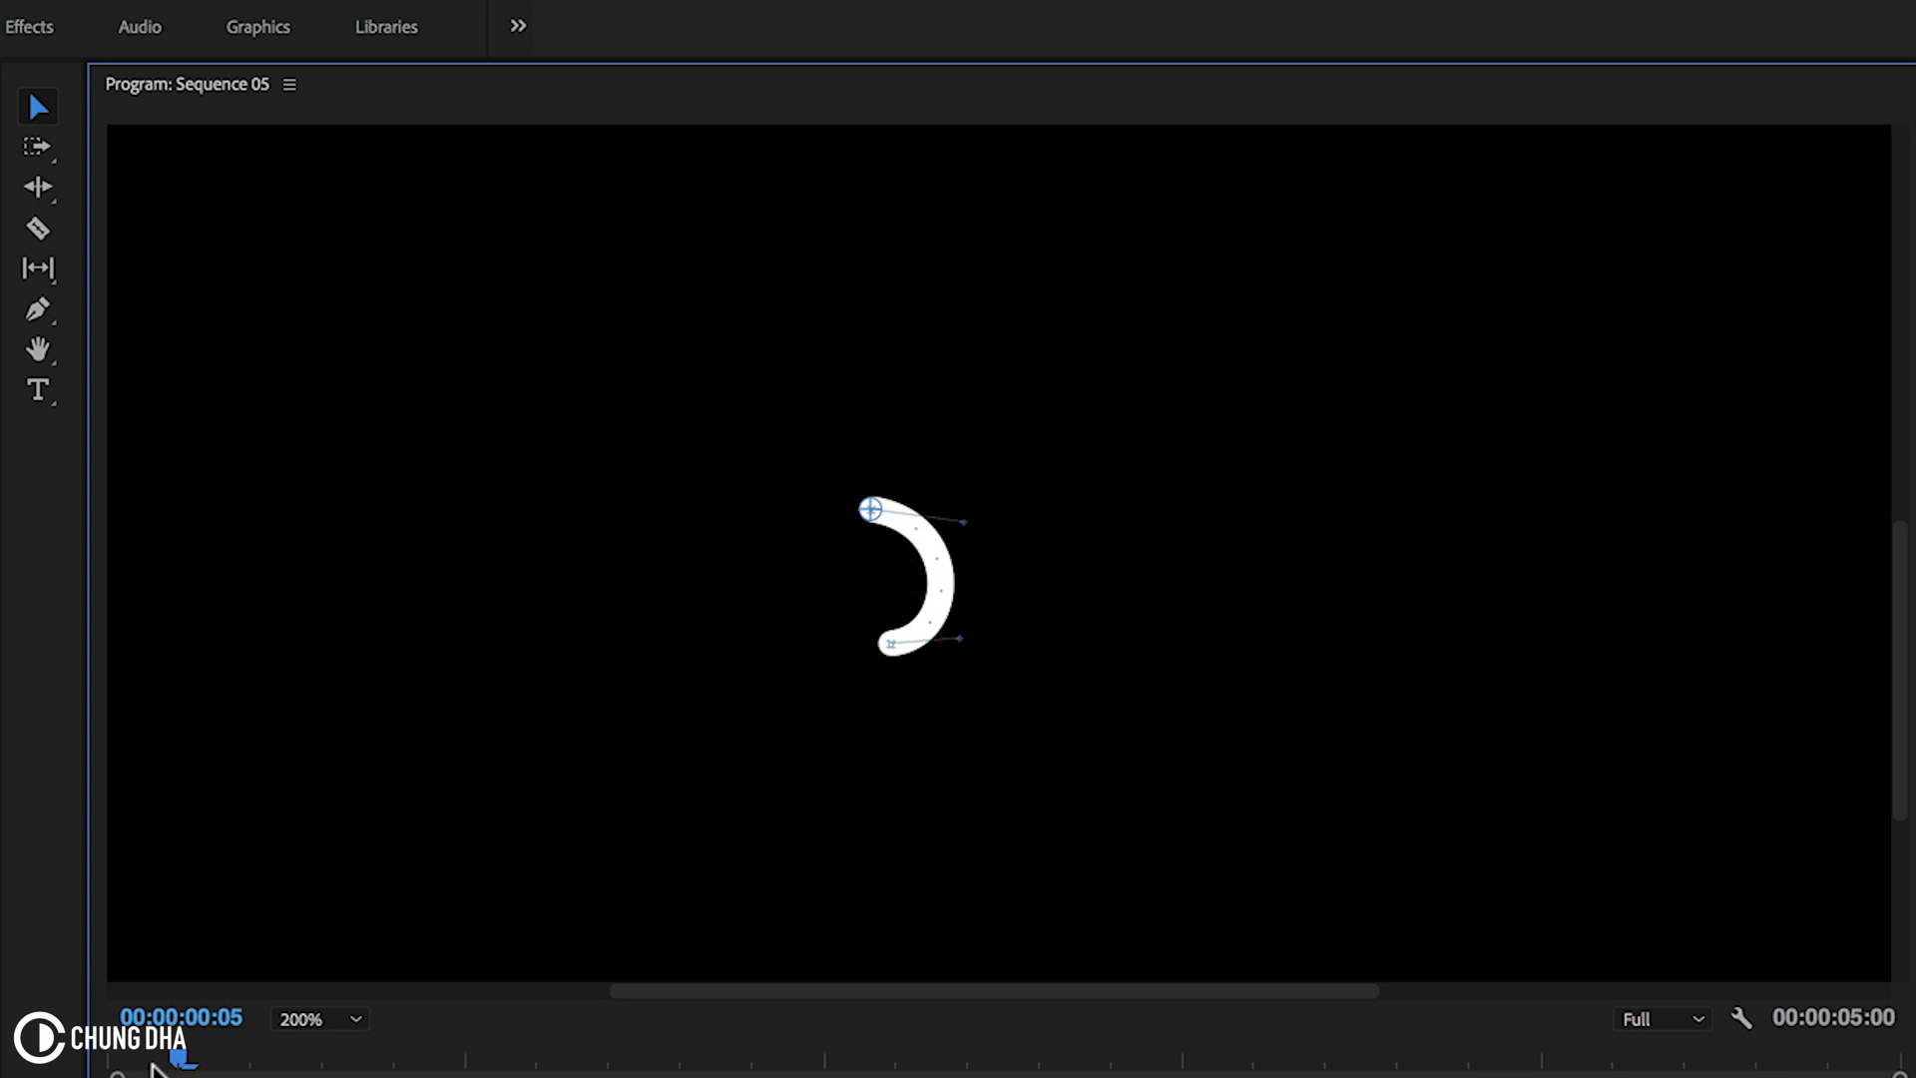
left_click(315, 1018)
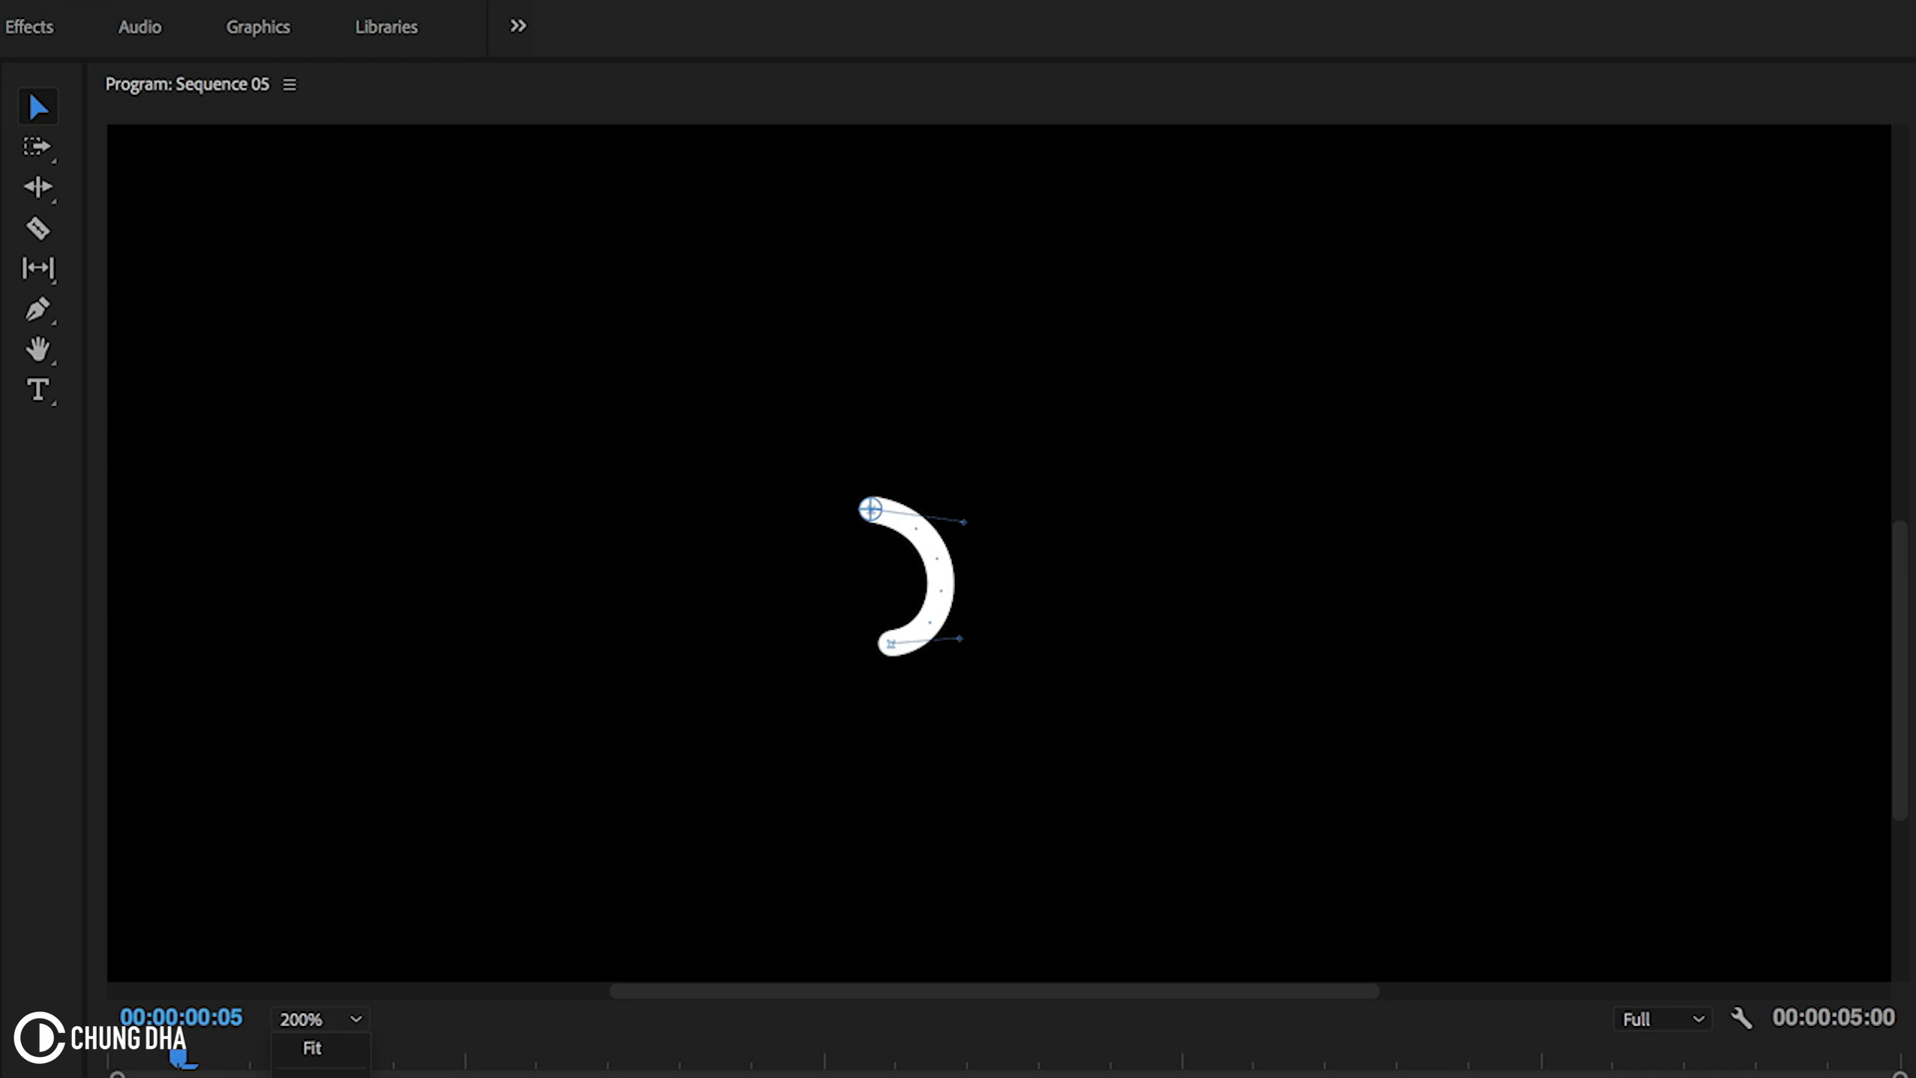
left_click(311, 1047)
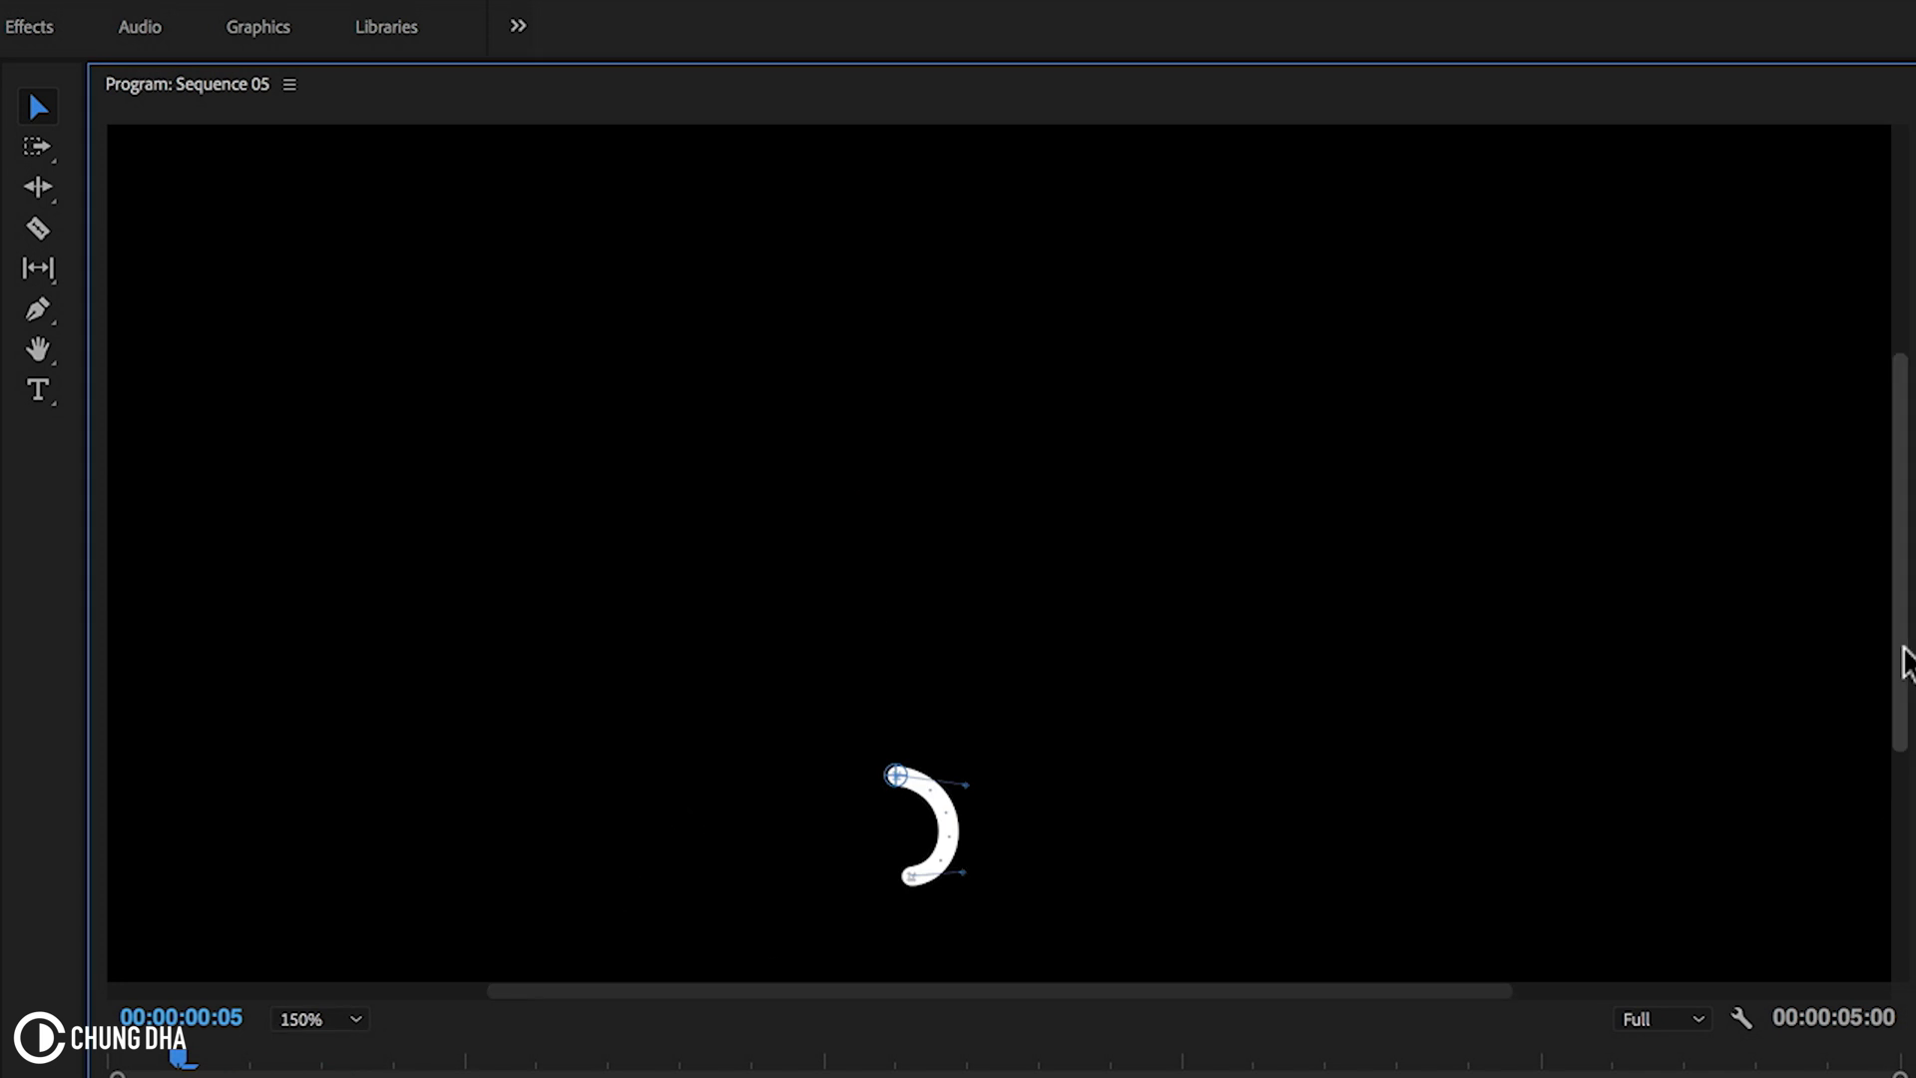
left_click_drag(1898, 673, 1898, 734)
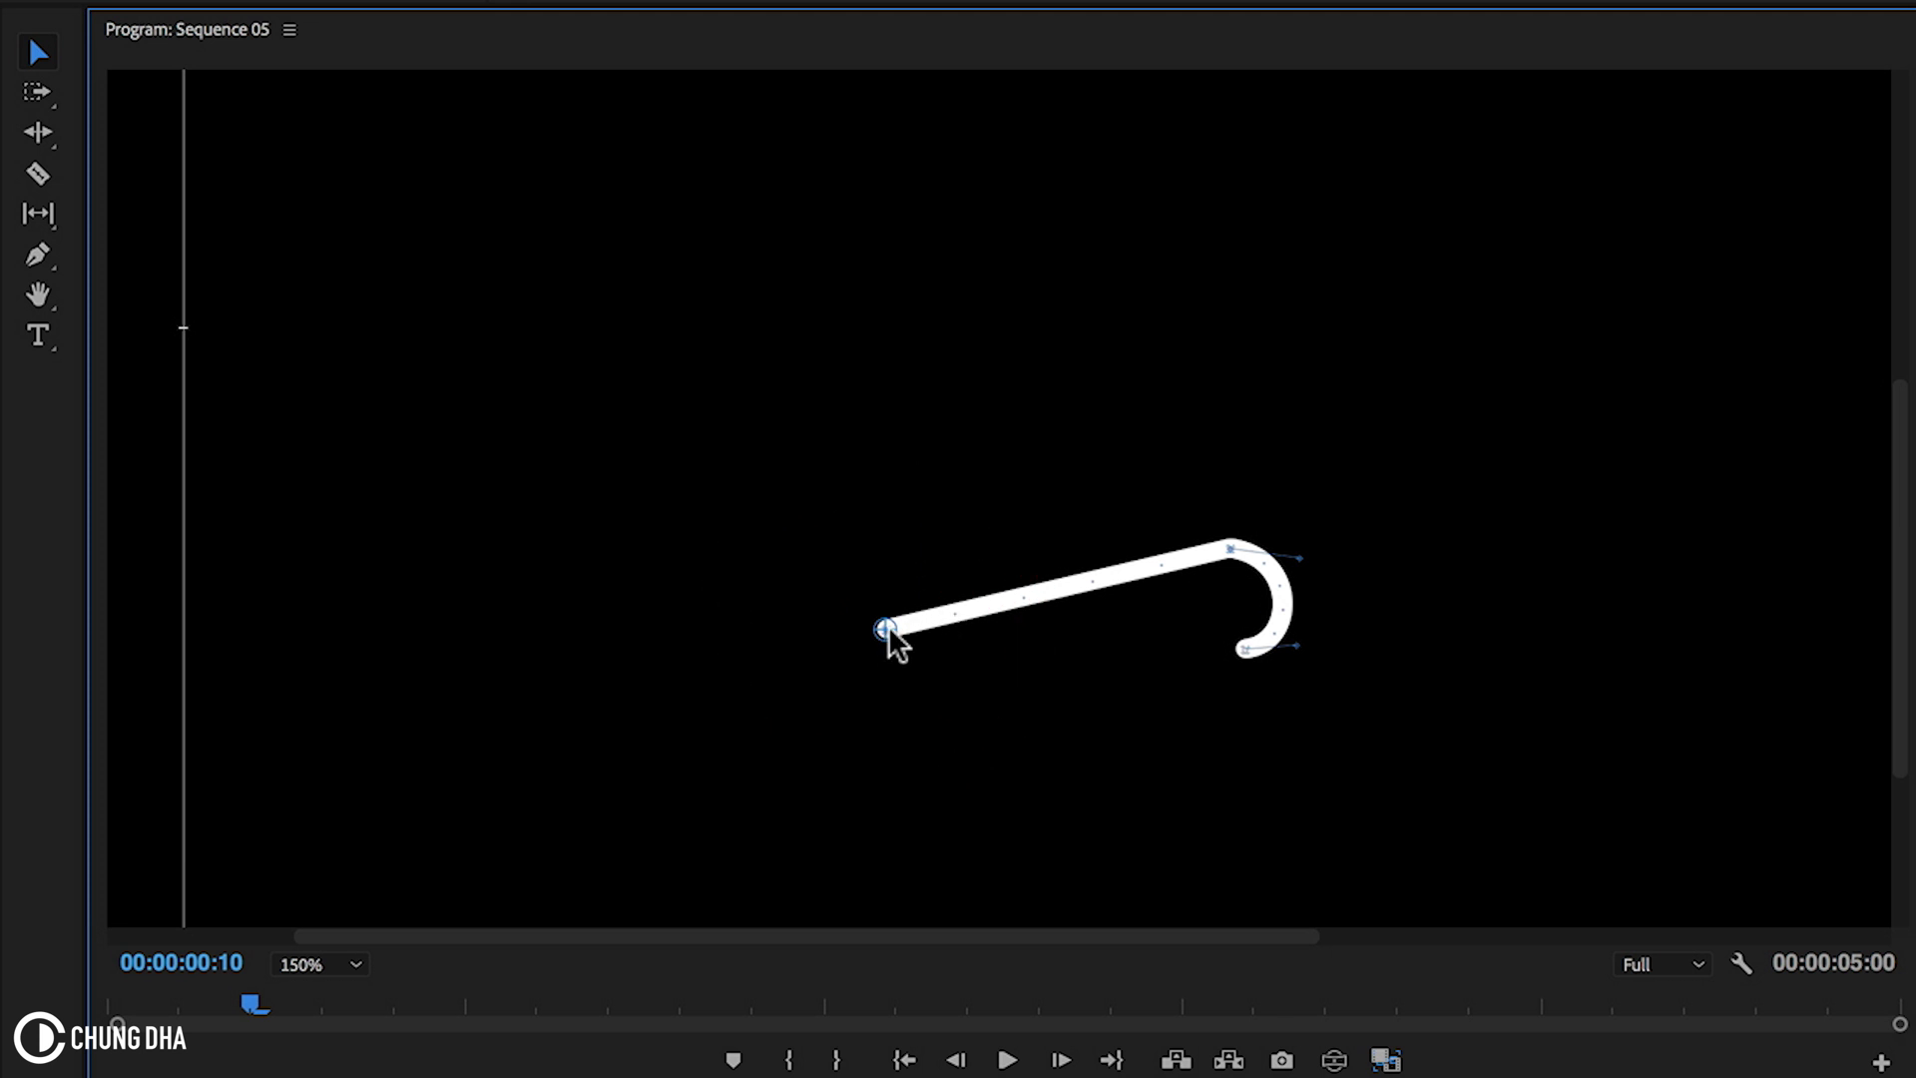
- Bend the long straight tail into a smooth curve hooked onto the arc
mouse_move(890, 632)
left_mouse_down()
mouse_move(952, 635)
mouse_move(890, 633)
left_mouse_up()
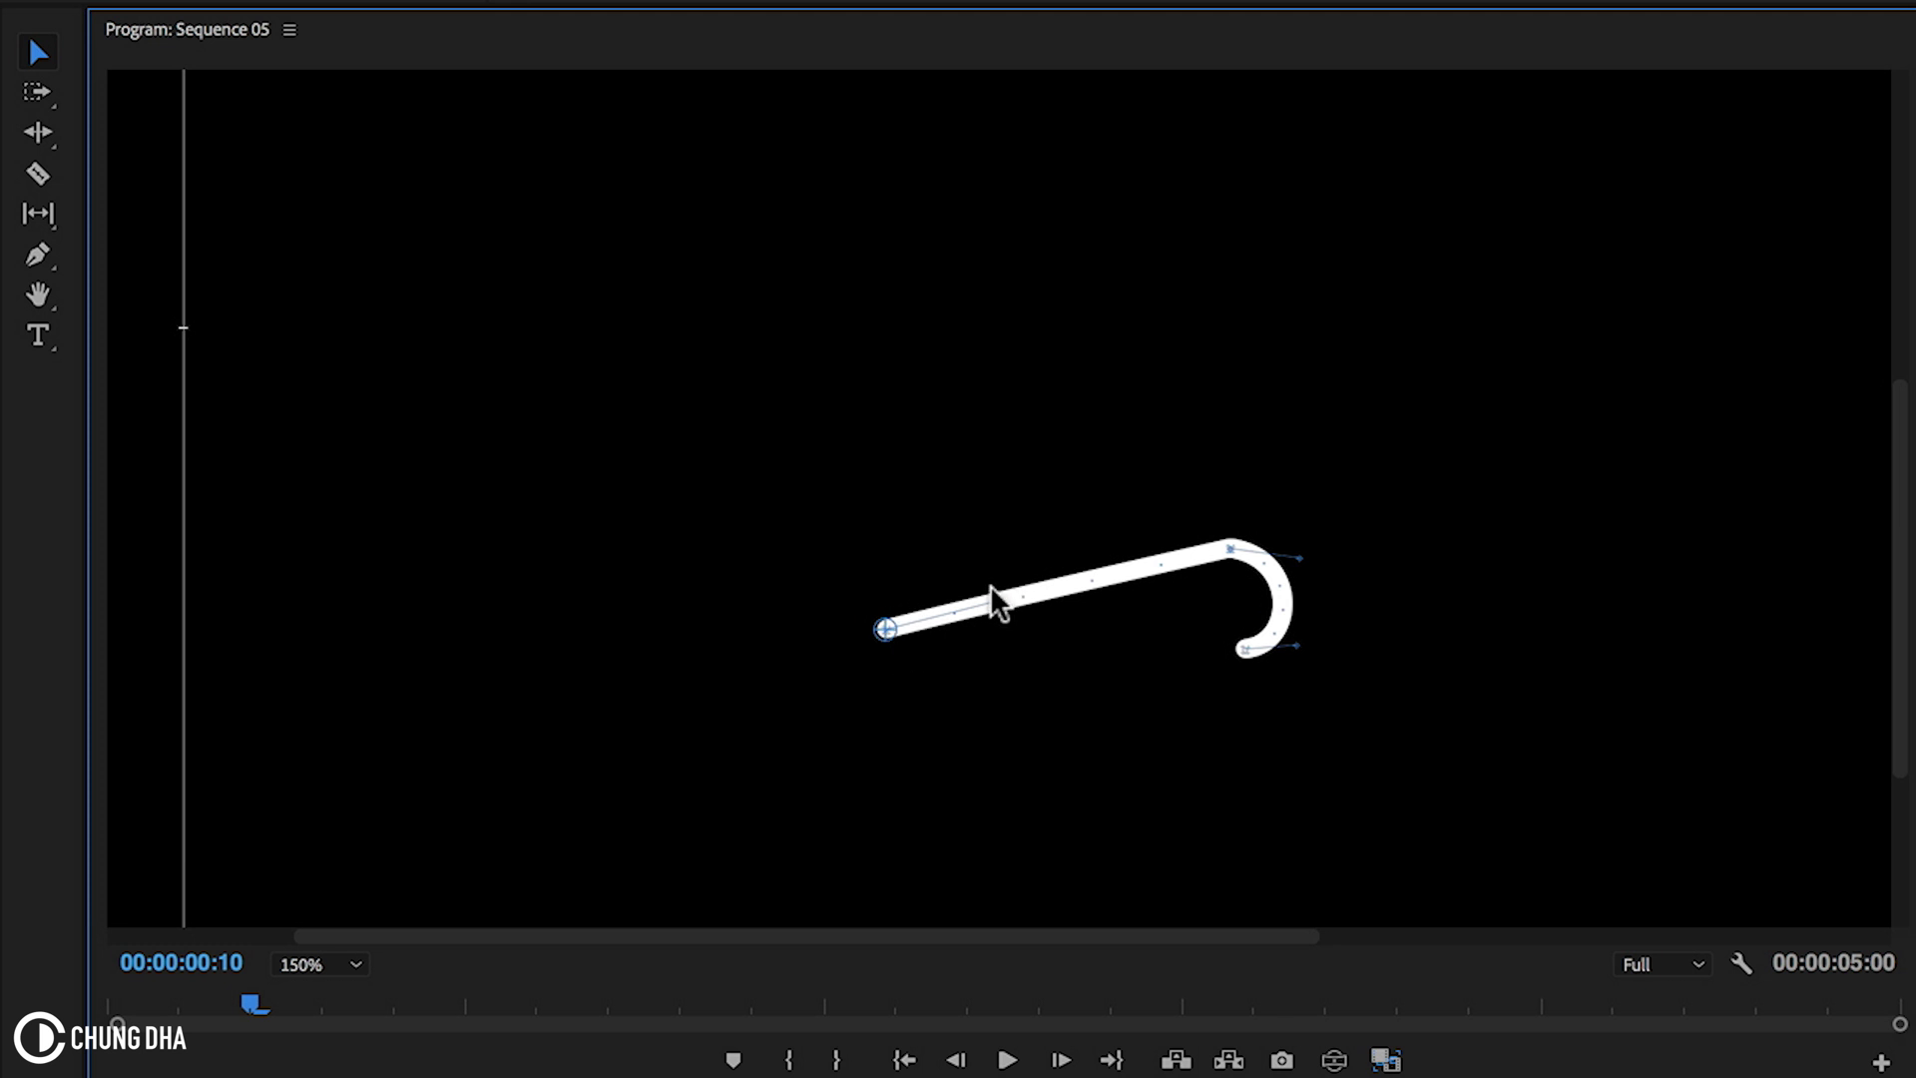
mouse_move(1048, 625)
left_mouse_down()
mouse_move(1232, 565)
mouse_move(1075, 557)
mouse_move(1101, 534)
left_mouse_up()
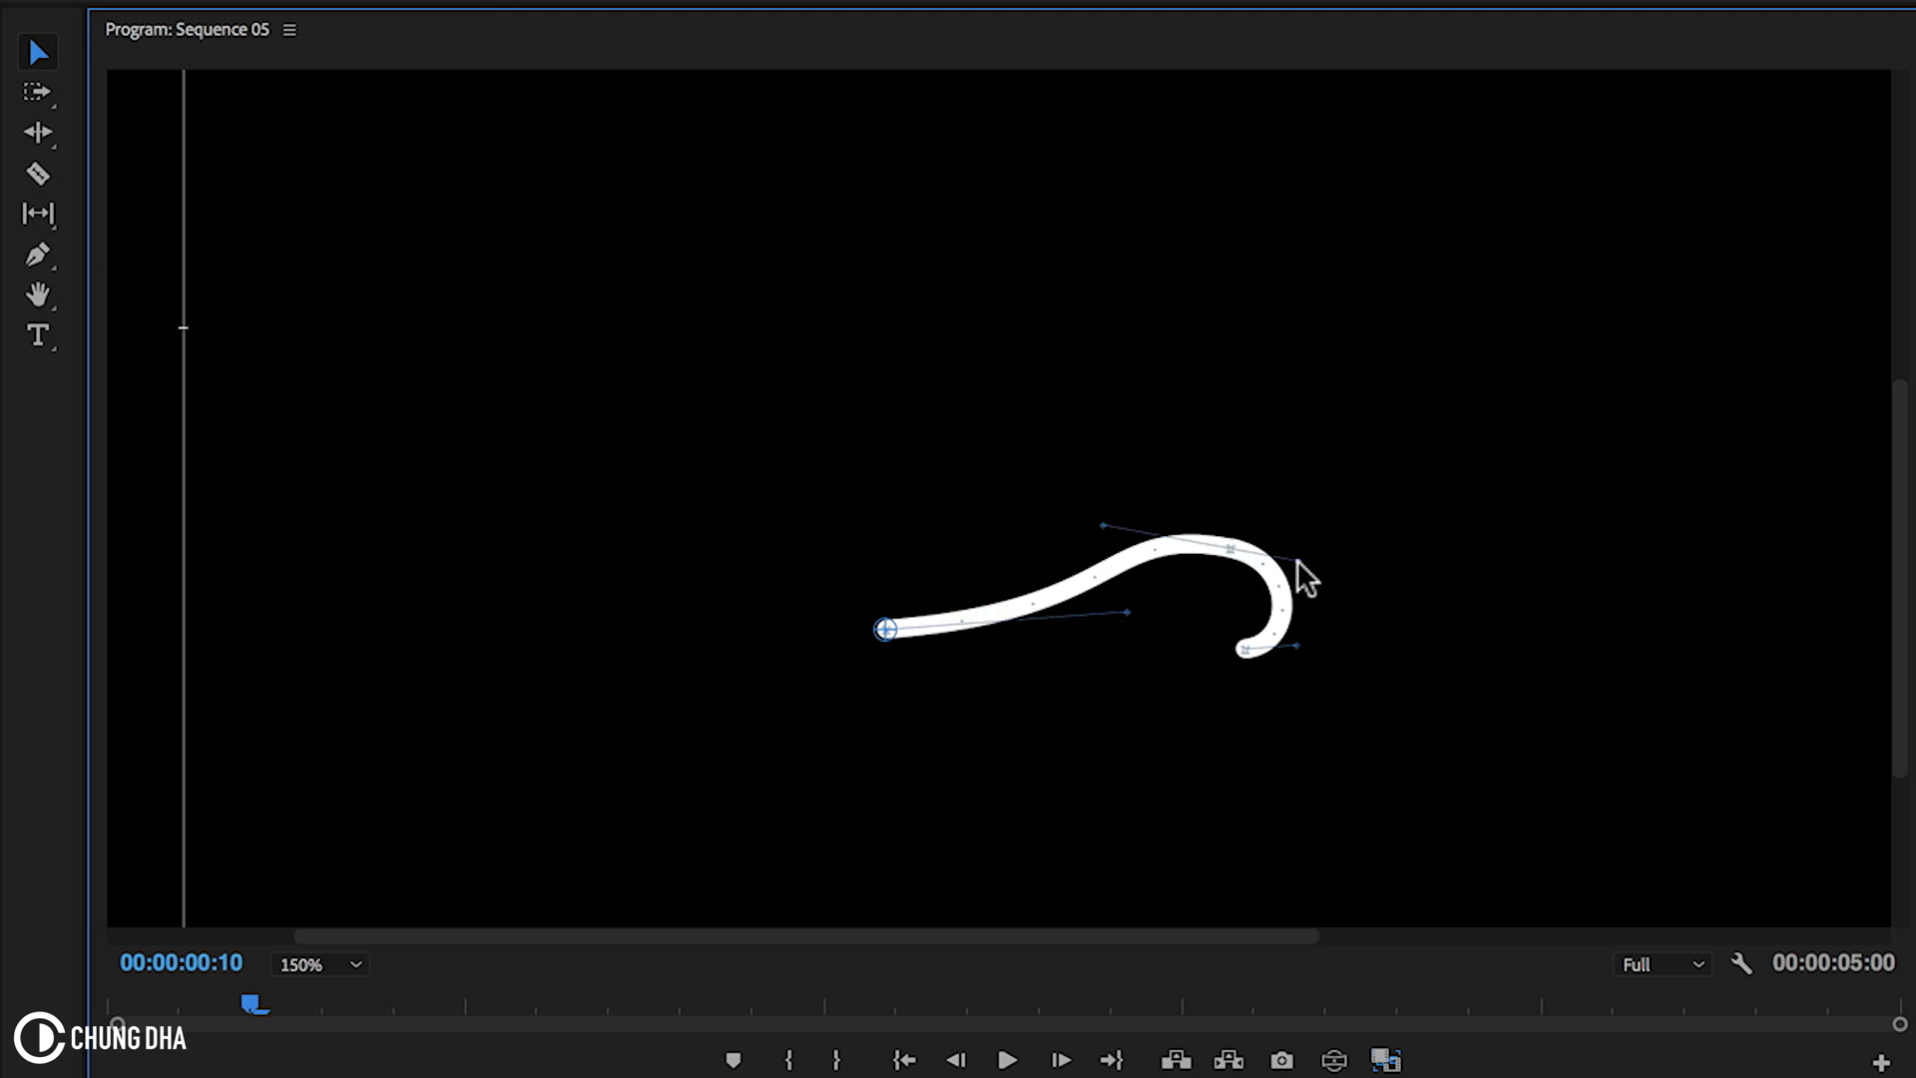
mouse_move(1299, 566)
left_mouse_down()
mouse_move(1318, 585)
mouse_move(1288, 569)
left_mouse_up()
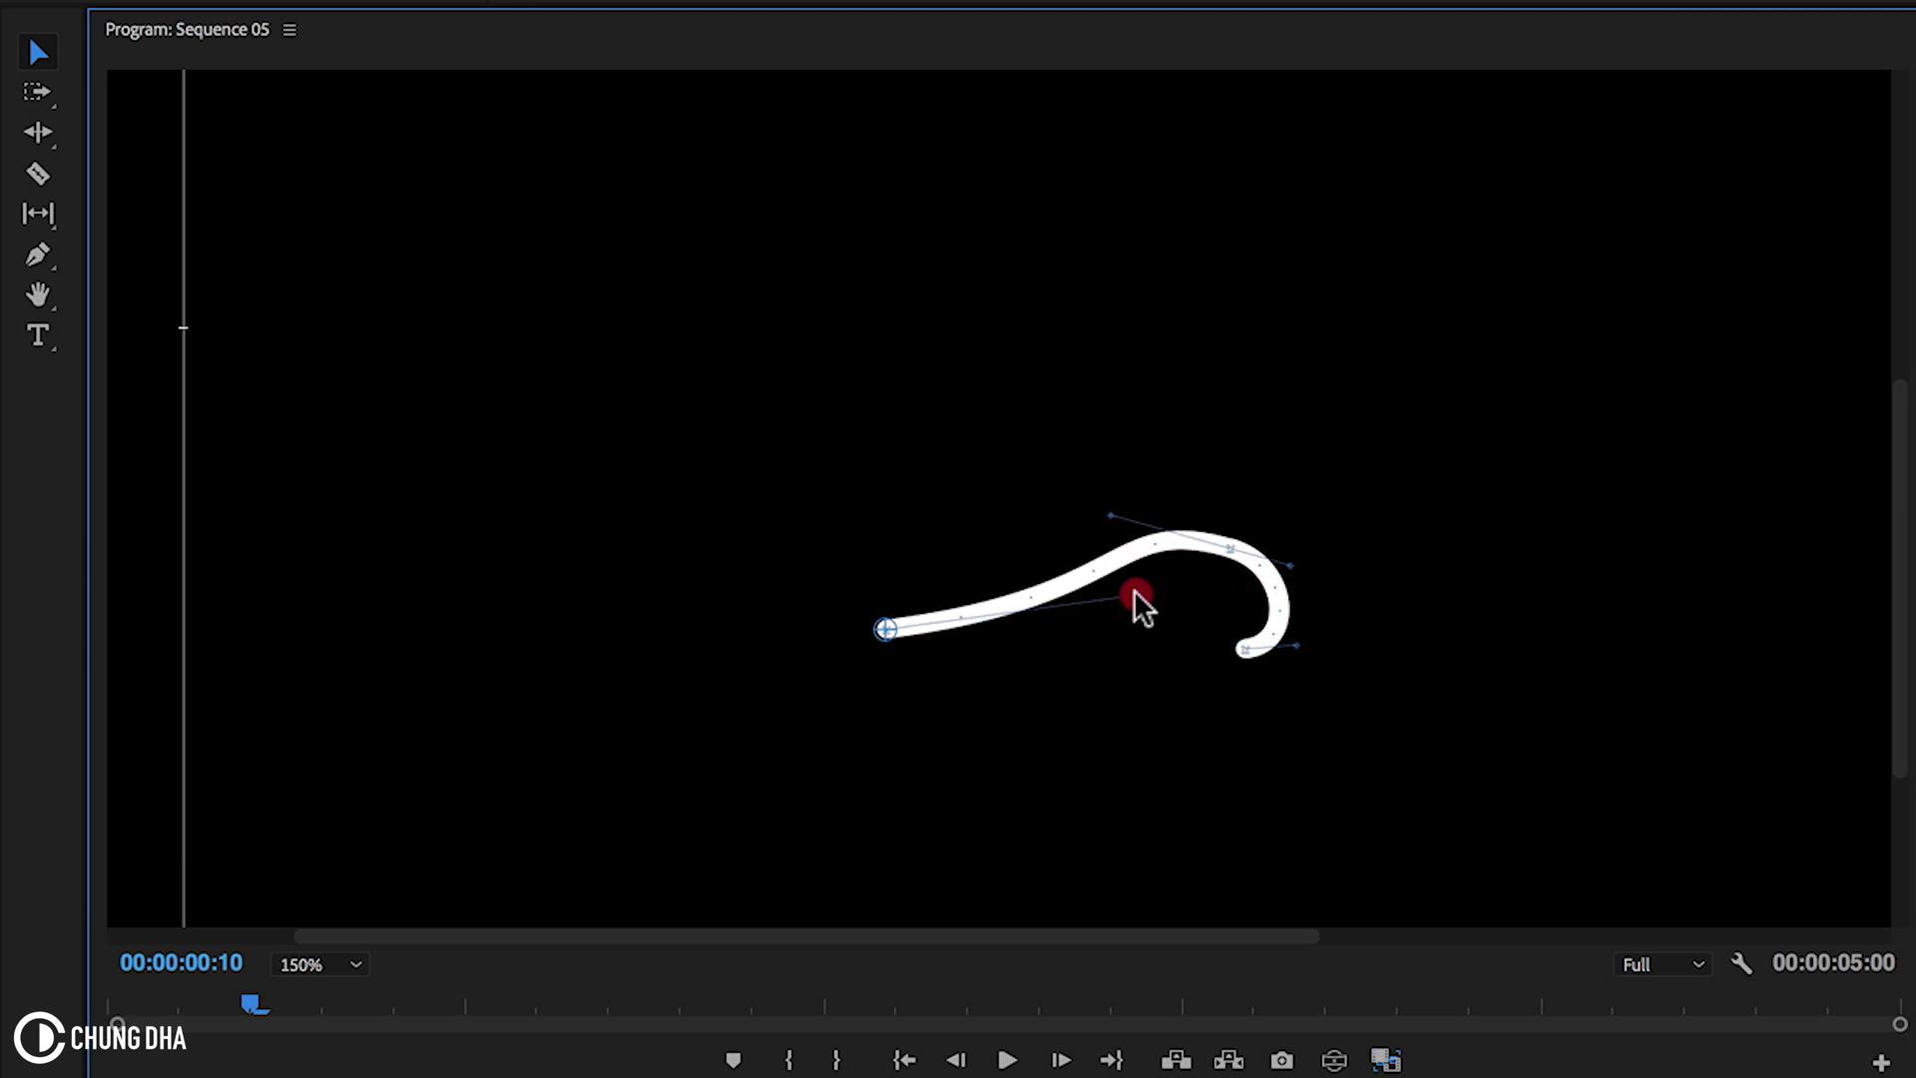
left_click_drag(1141, 602, 1136, 593)
left_click_drag(1119, 513, 1144, 524)
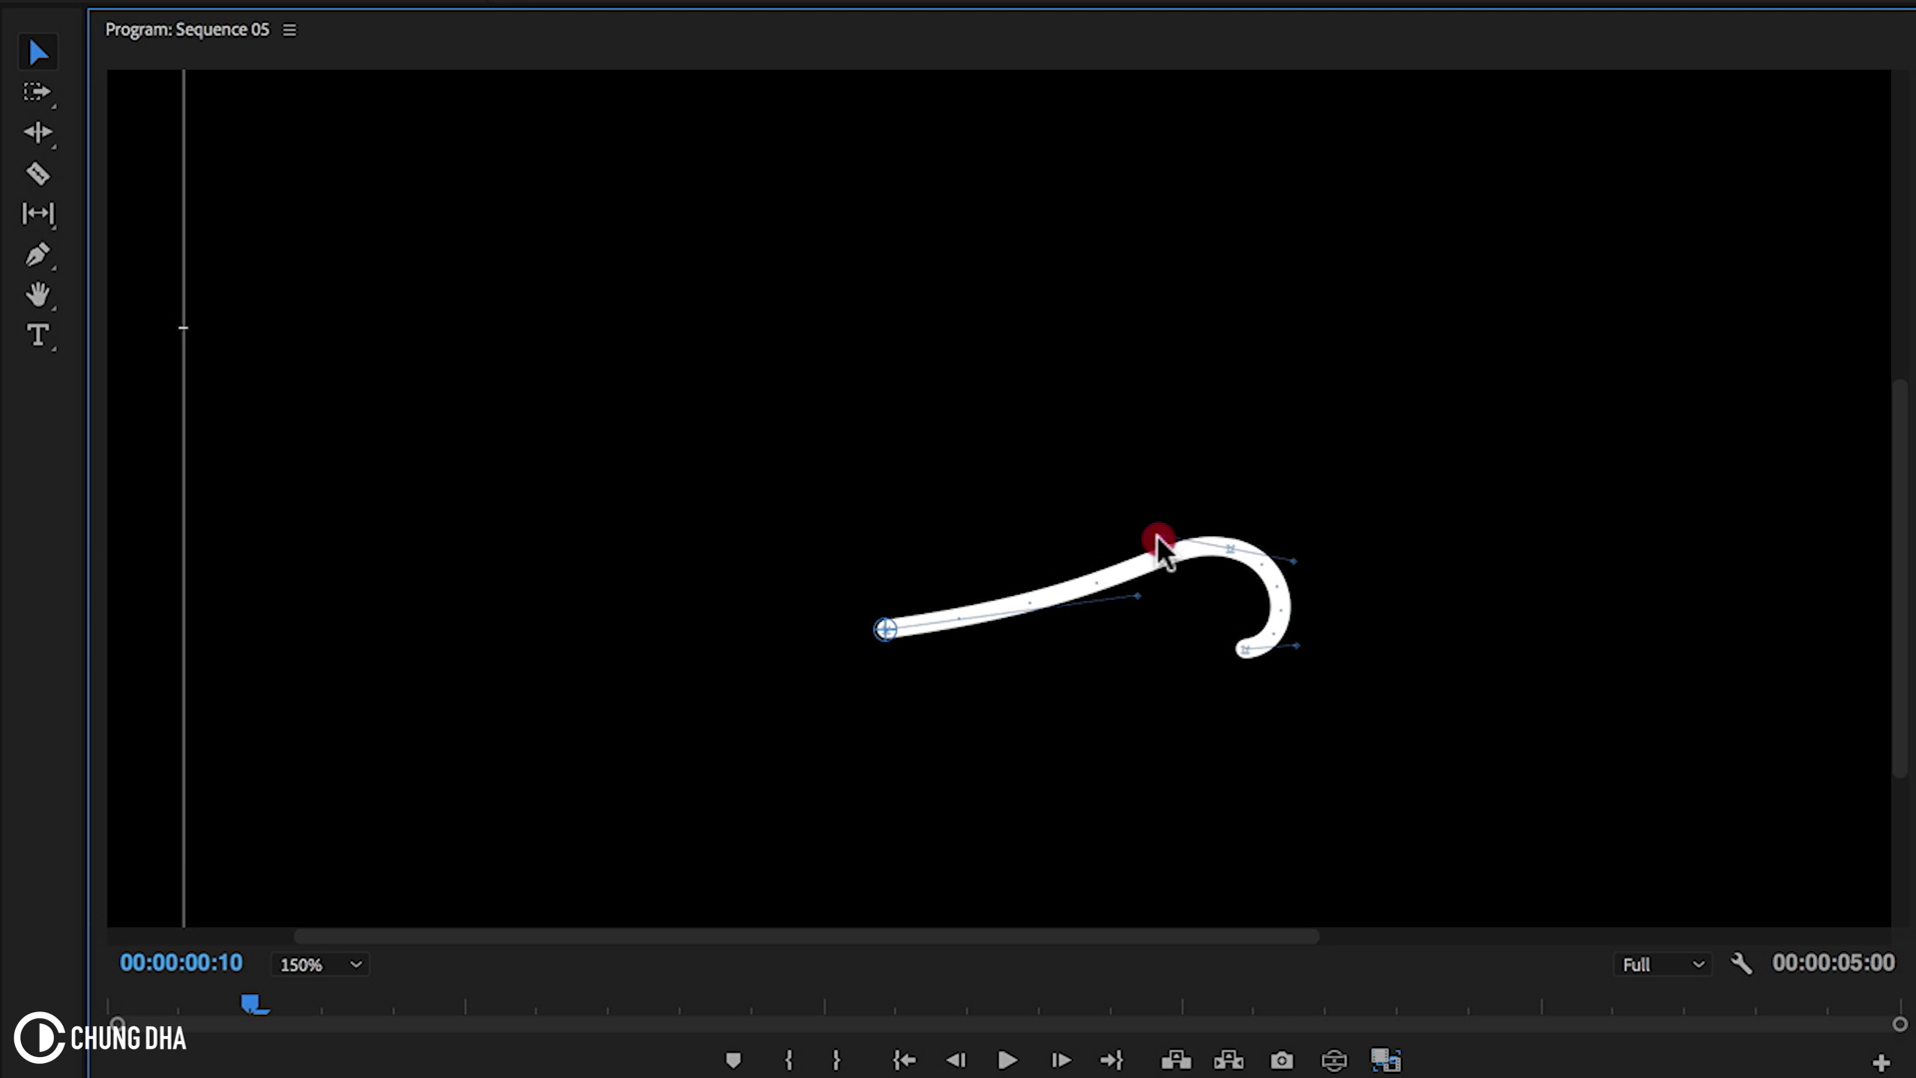
left_click(1160, 547)
left_click_drag(886, 631, 935, 615)
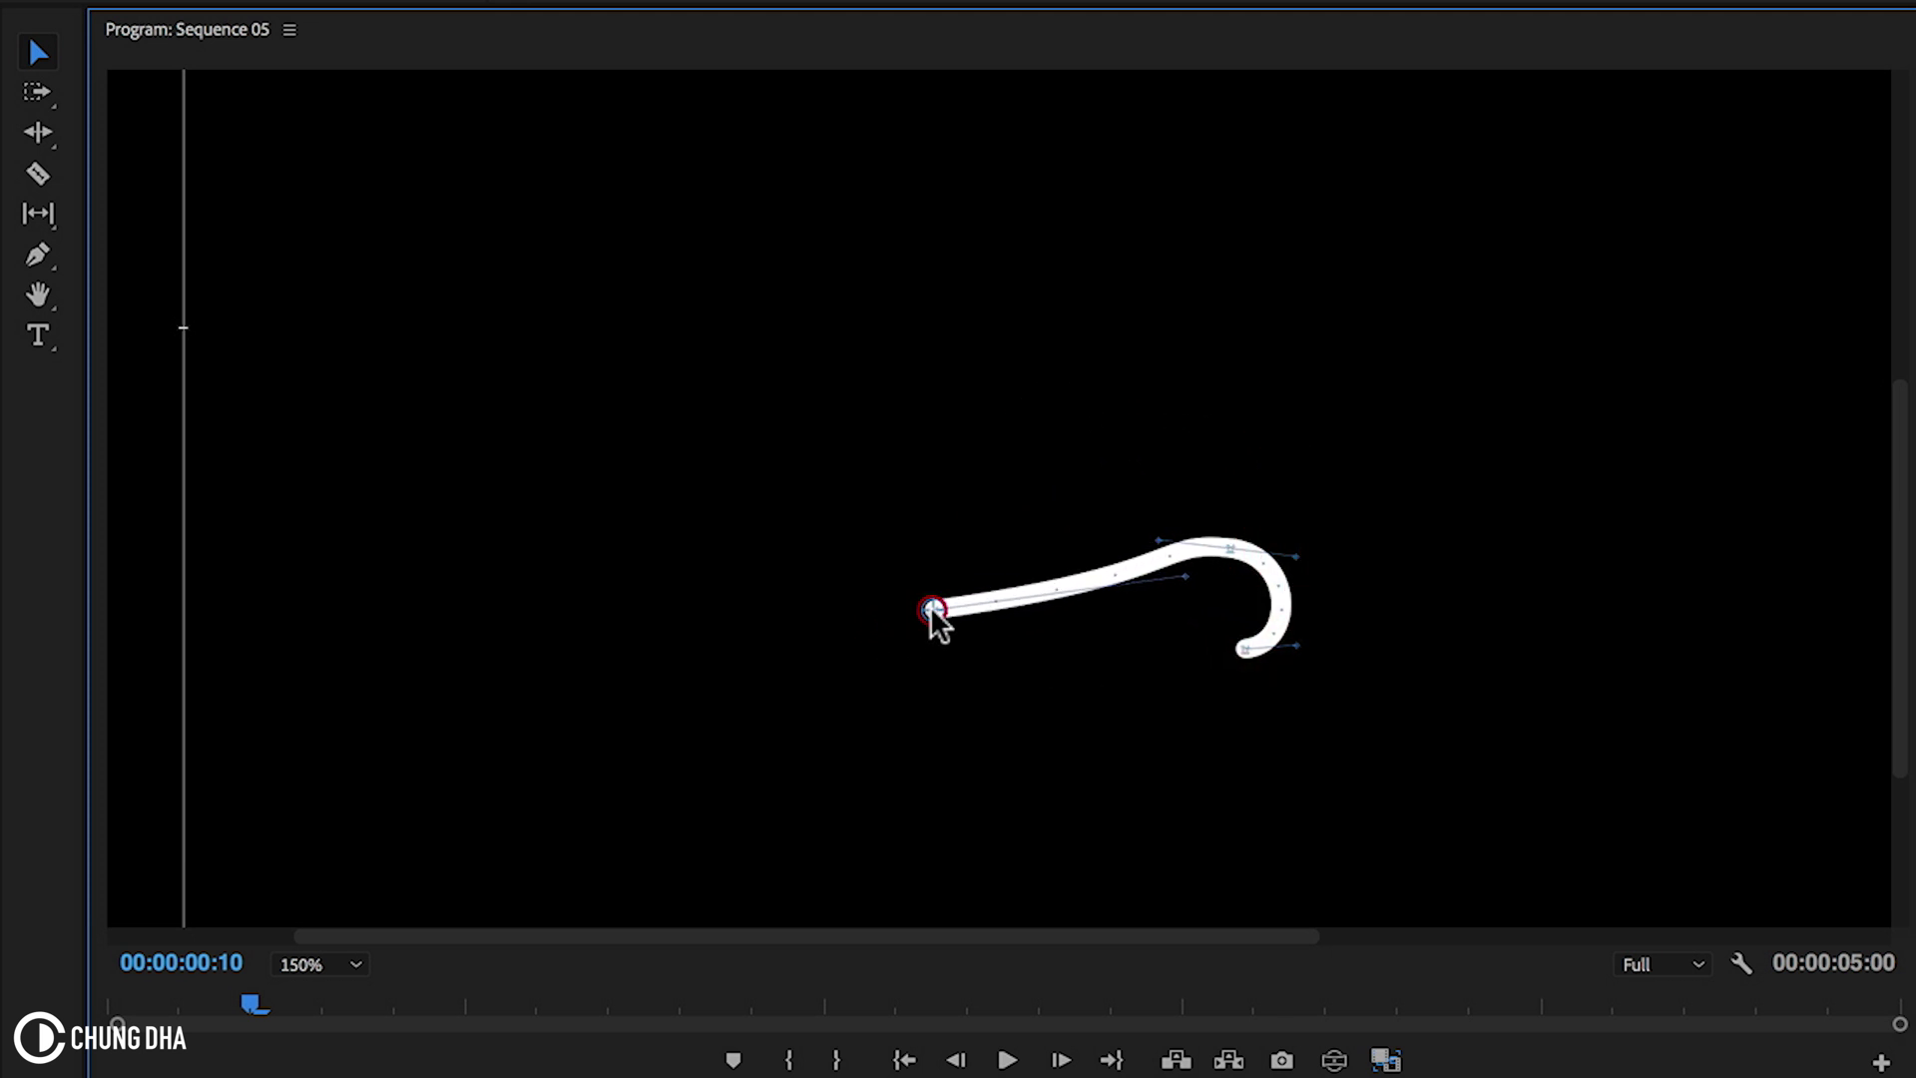
mouse_move(1126, 599)
left_mouse_down()
mouse_move(1131, 624)
mouse_move(1146, 597)
left_mouse_up()
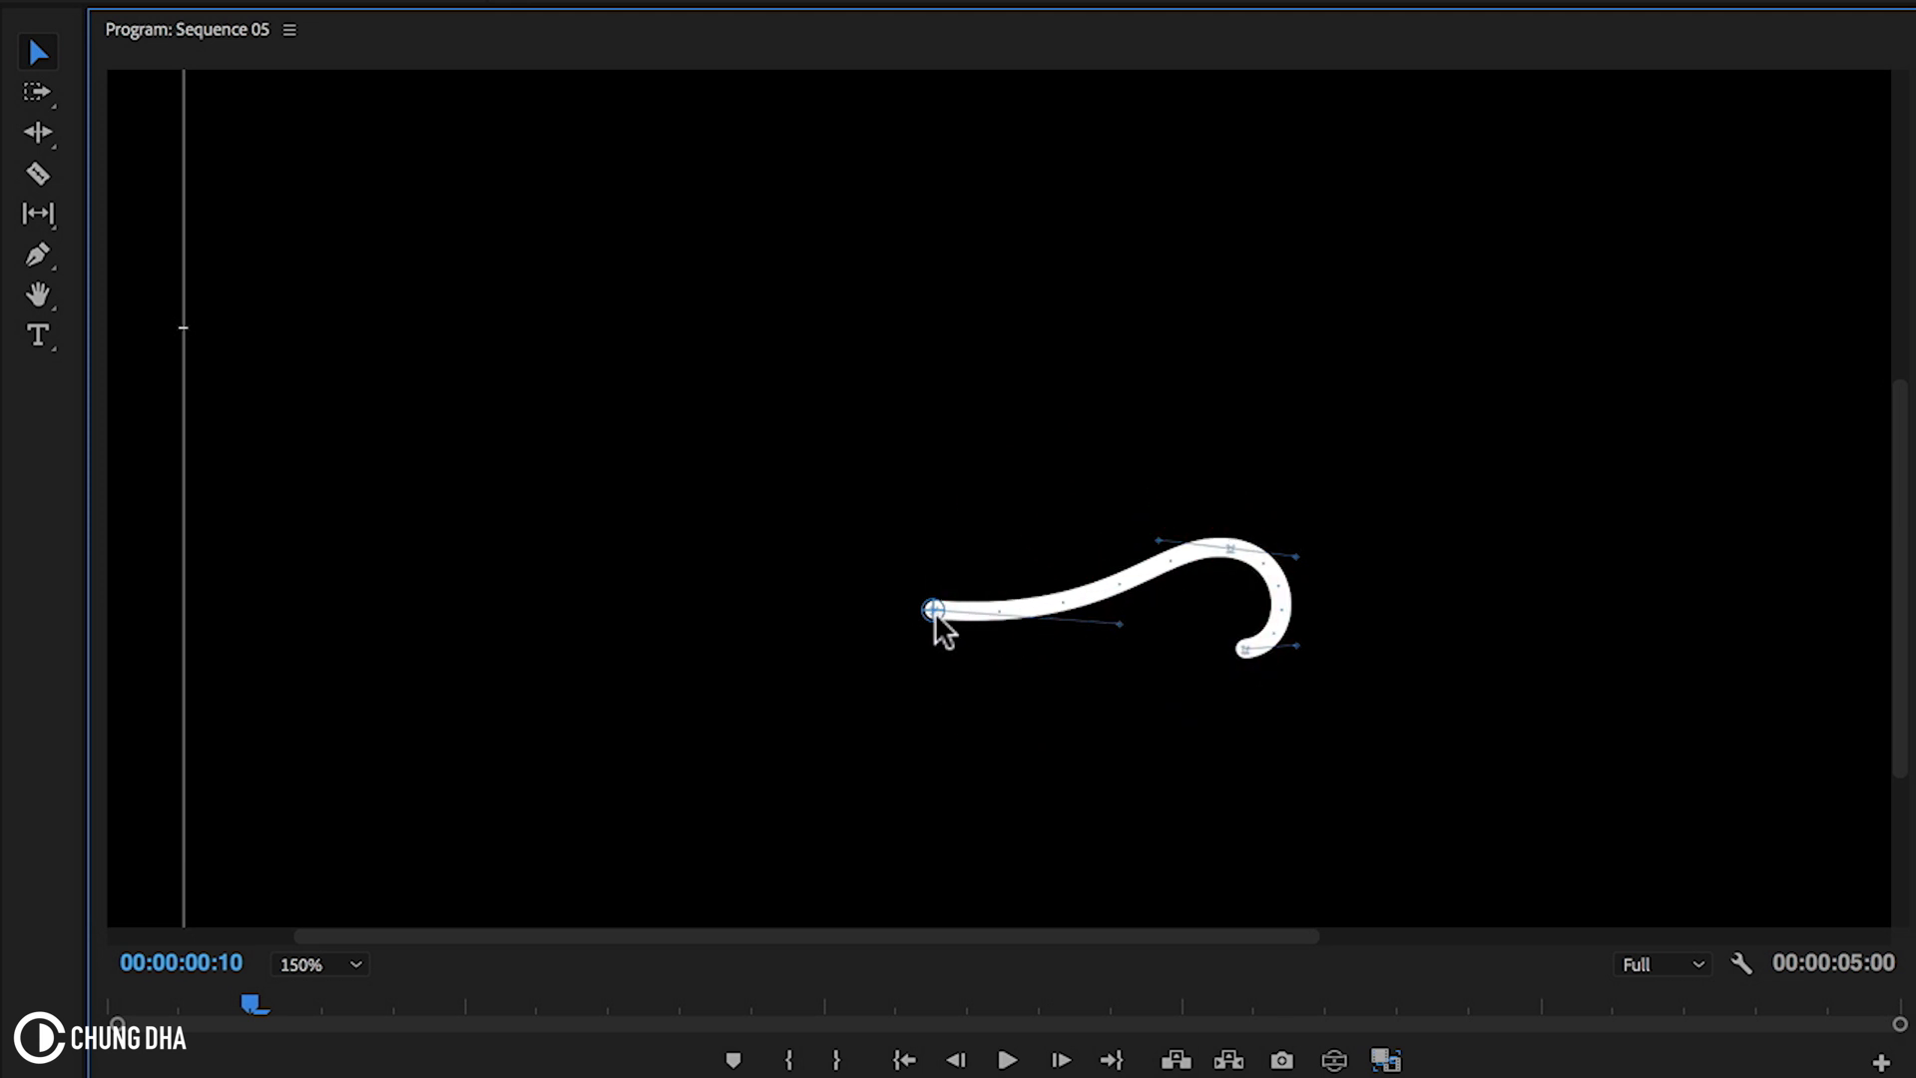
left_click_drag(936, 614, 937, 625)
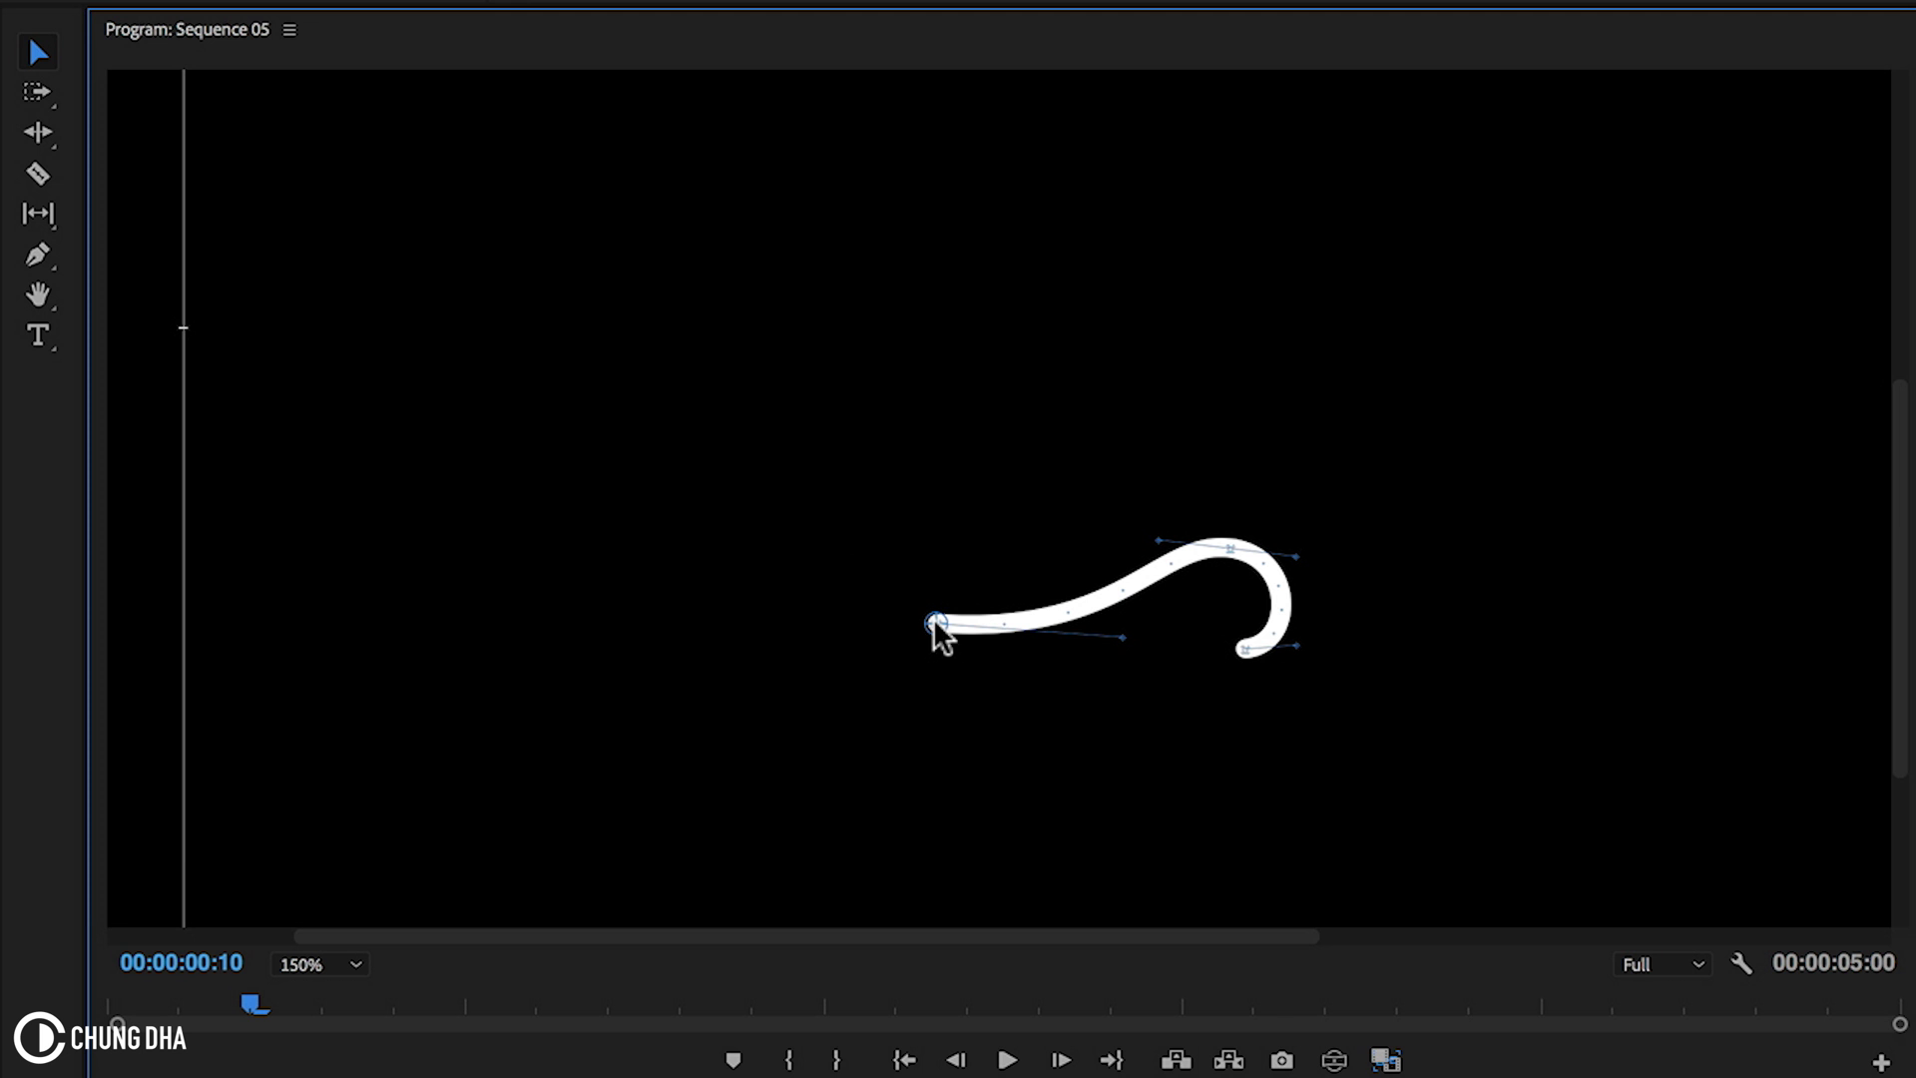
- Advance a few frames and extend the swirl with a curl rising up-left
key("shift+Right")
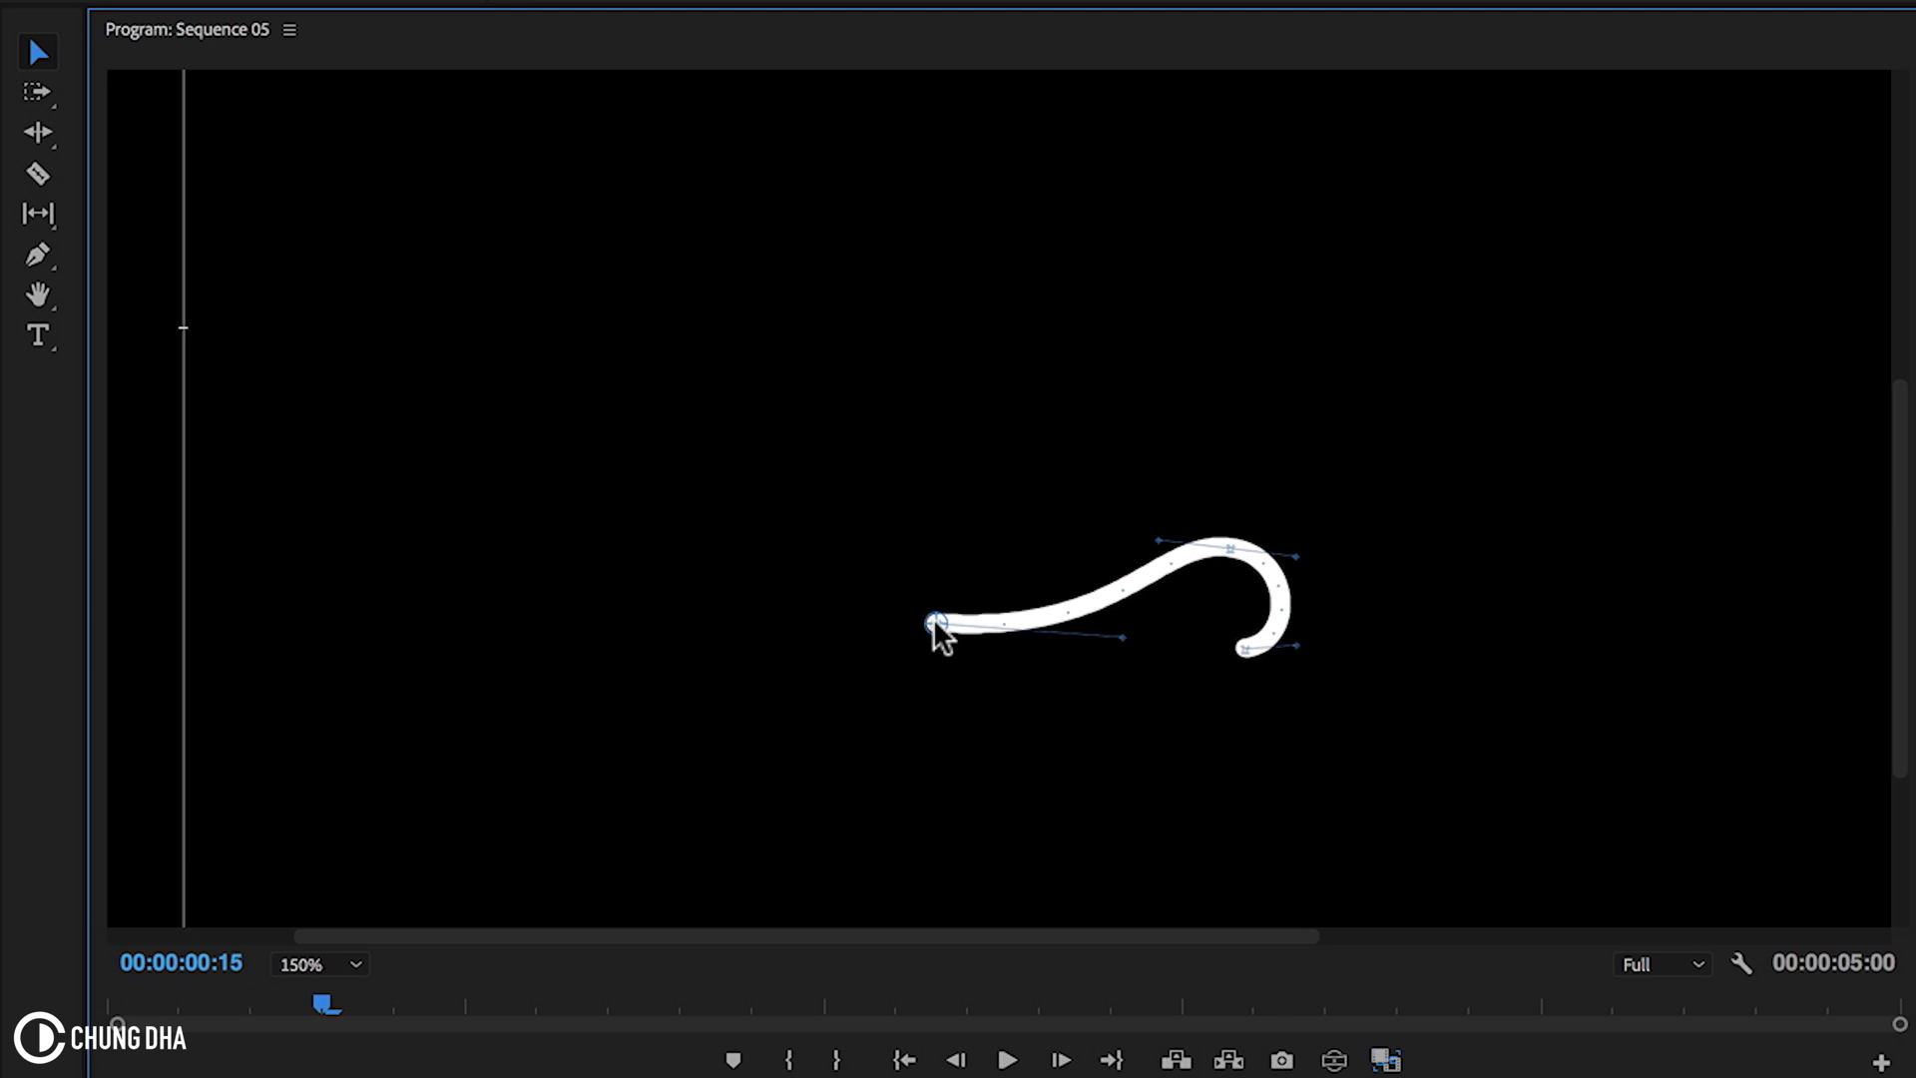
mouse_move(935, 625)
left_mouse_down()
mouse_move(797, 470)
mouse_move(797, 441)
left_mouse_up()
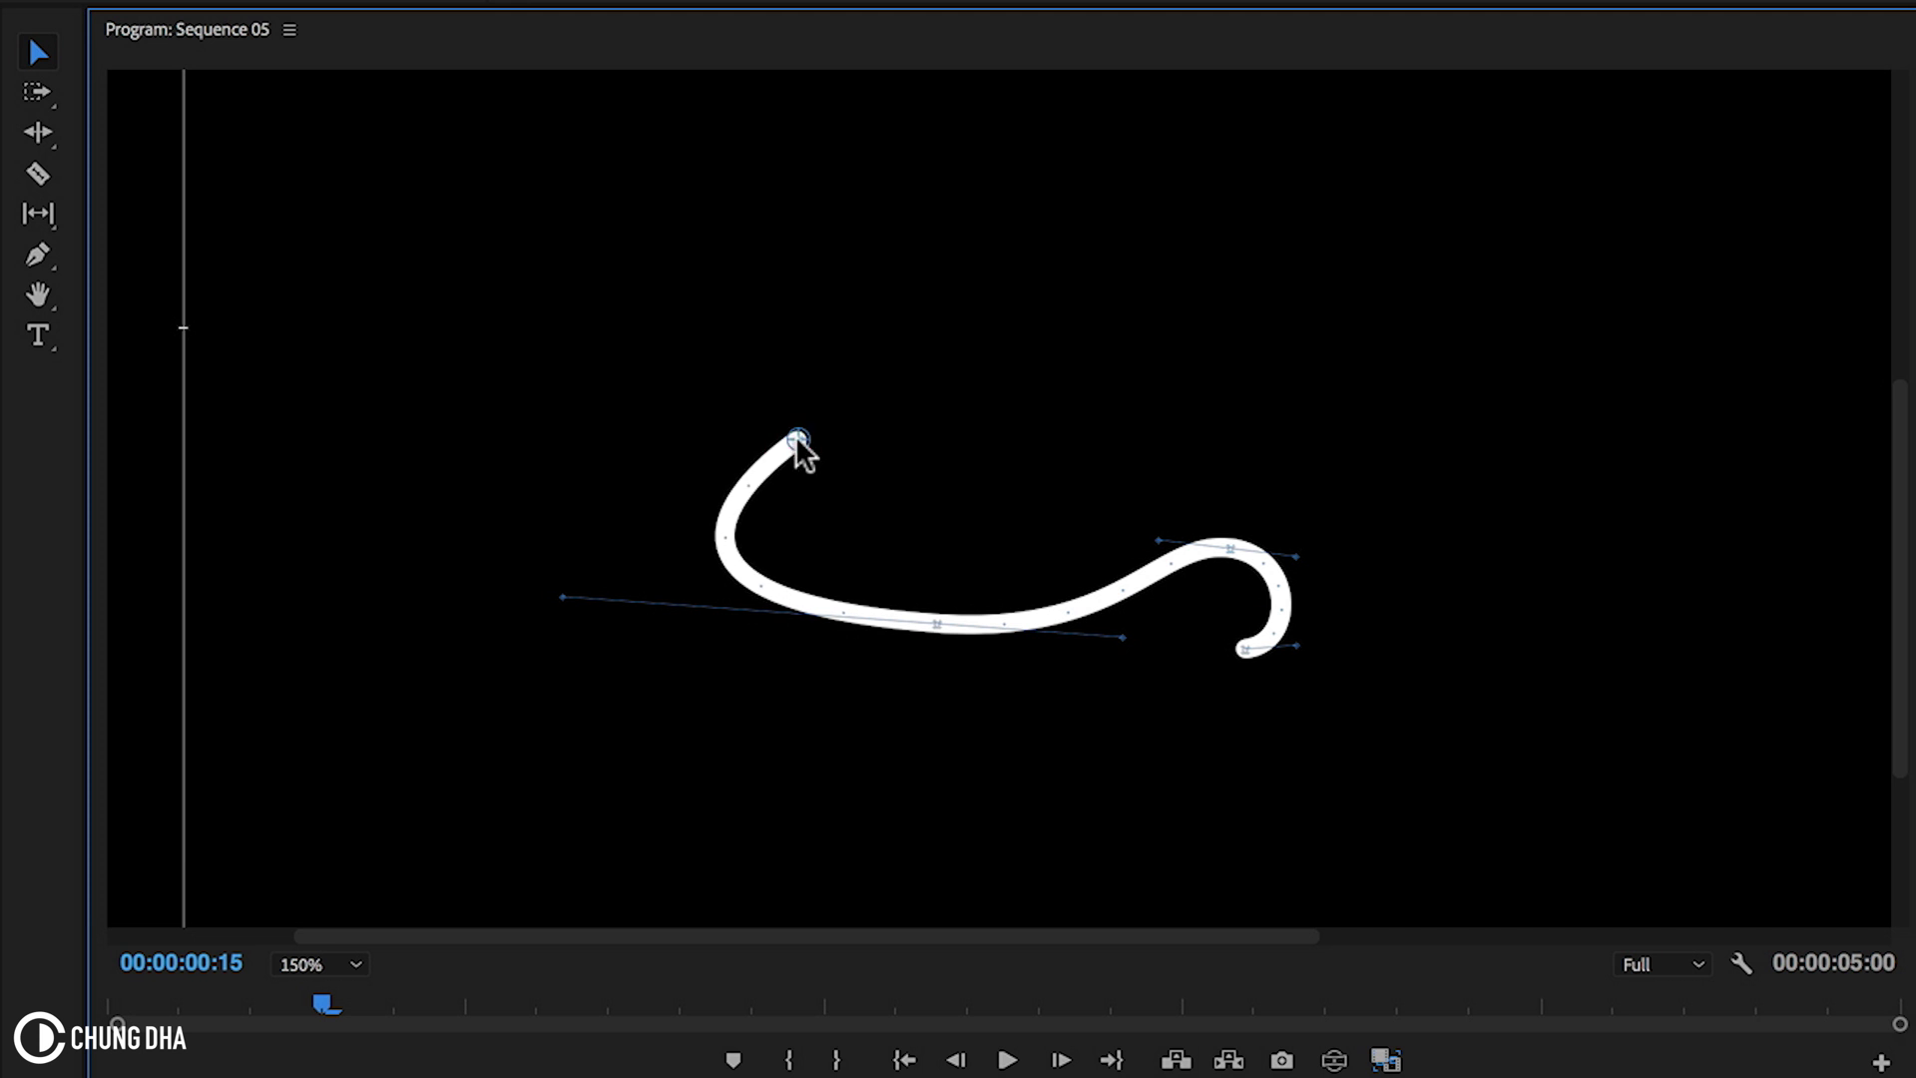
left_click_drag(570, 608, 645, 608)
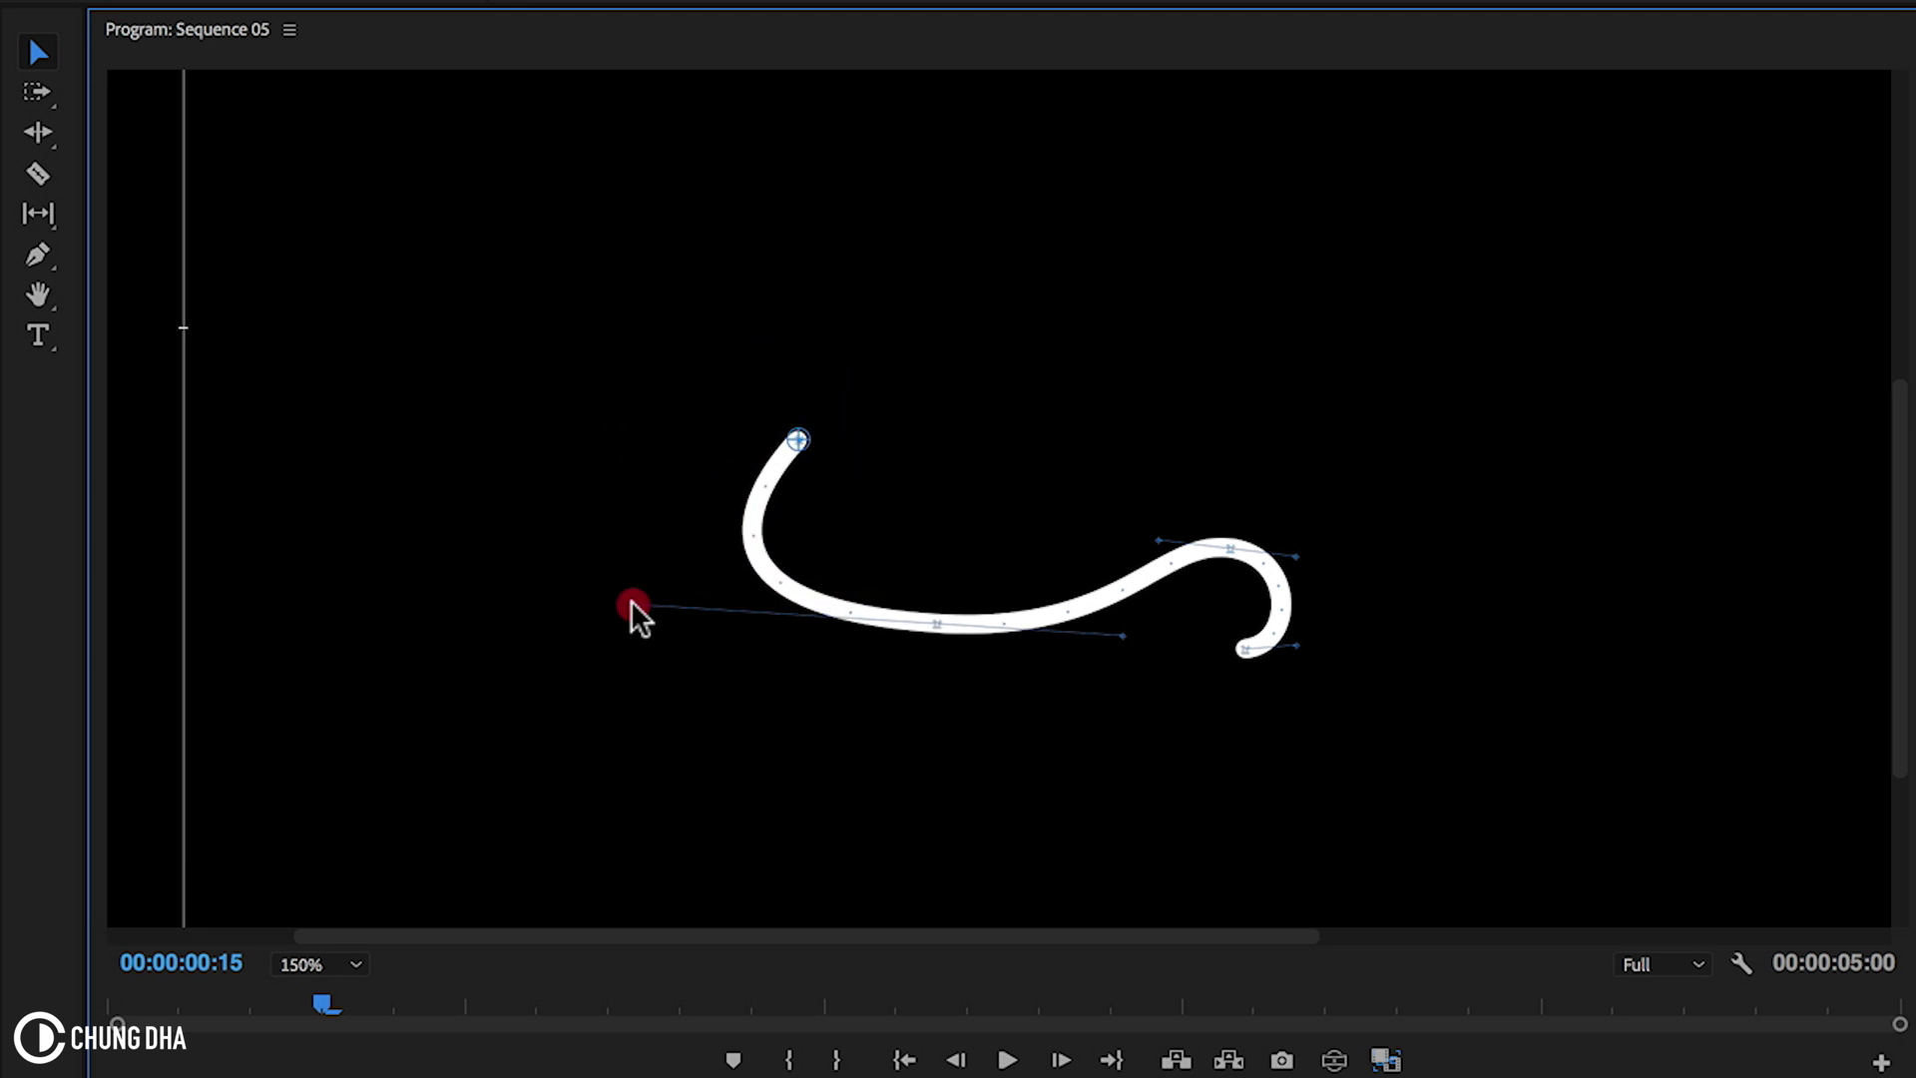
mouse_move(797, 441)
left_mouse_down()
mouse_move(703, 452)
mouse_move(764, 453)
left_mouse_up()
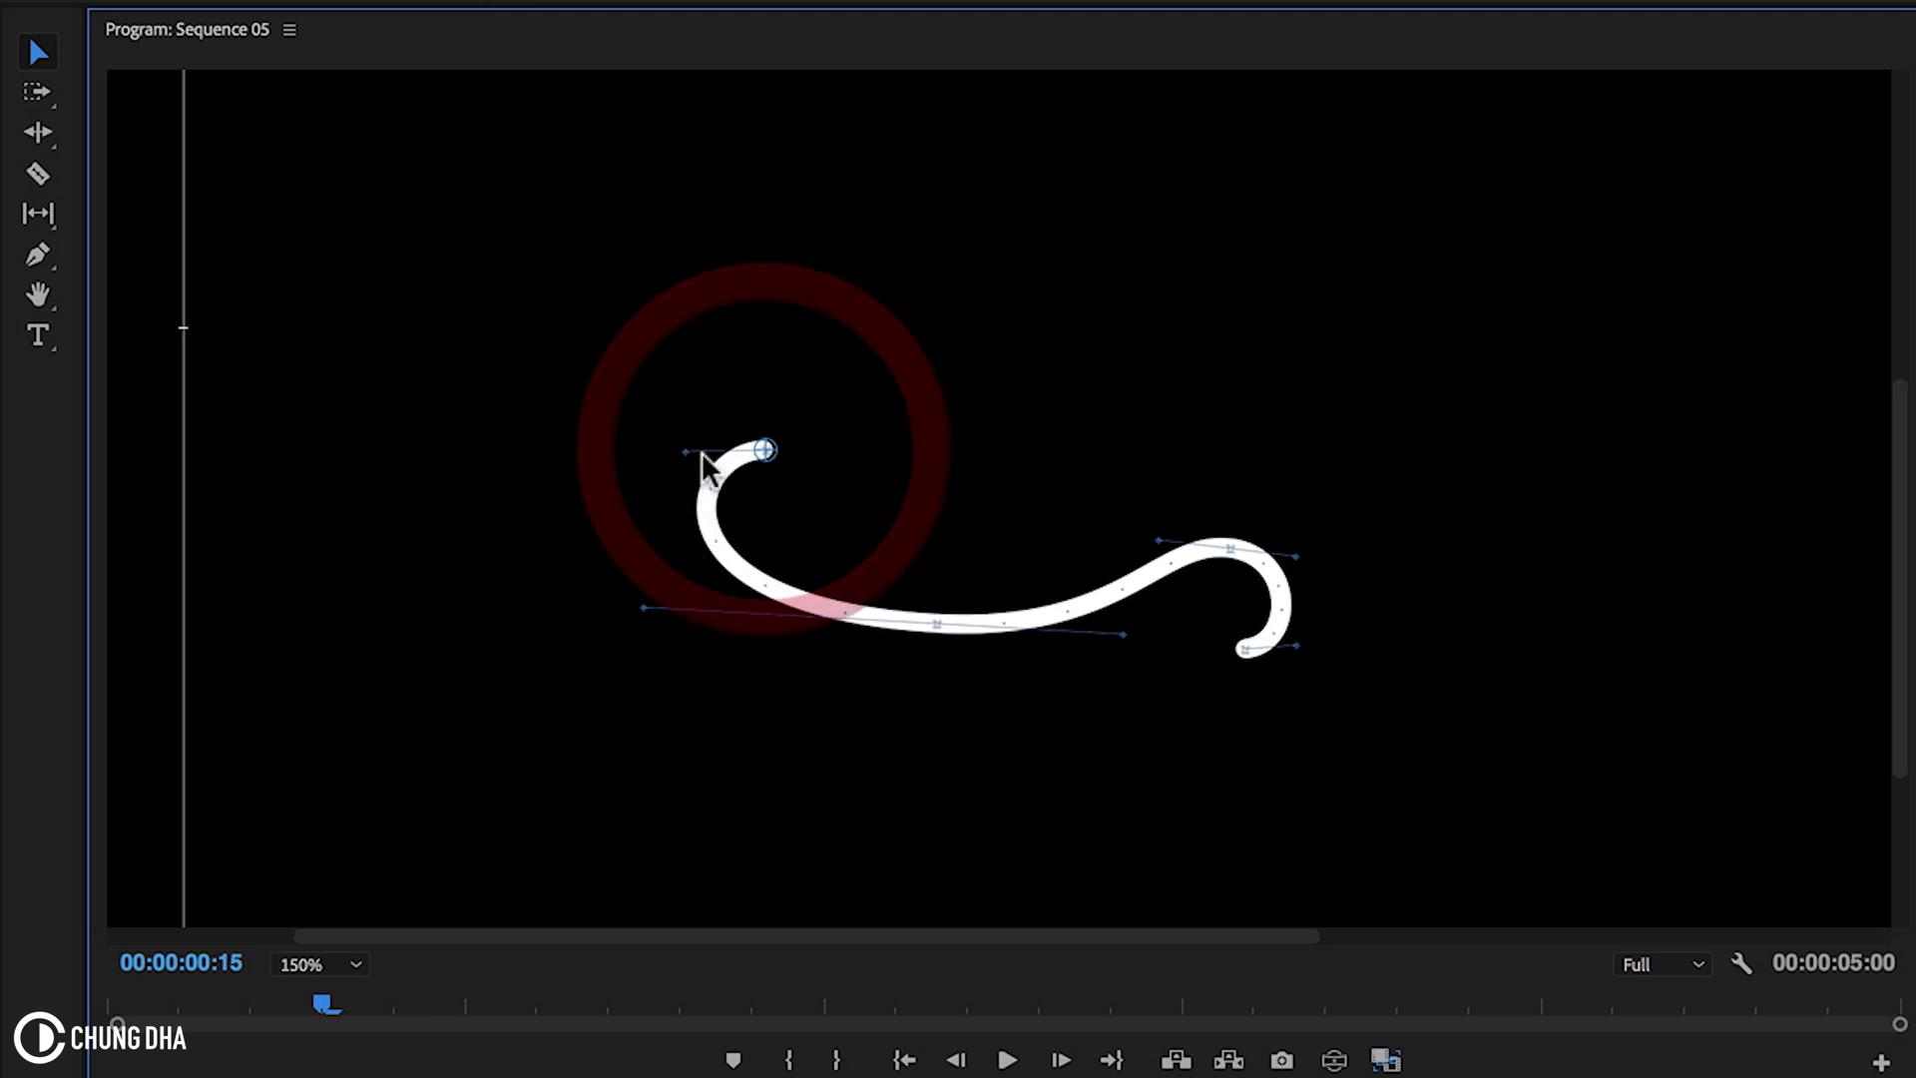
left_click(688, 479)
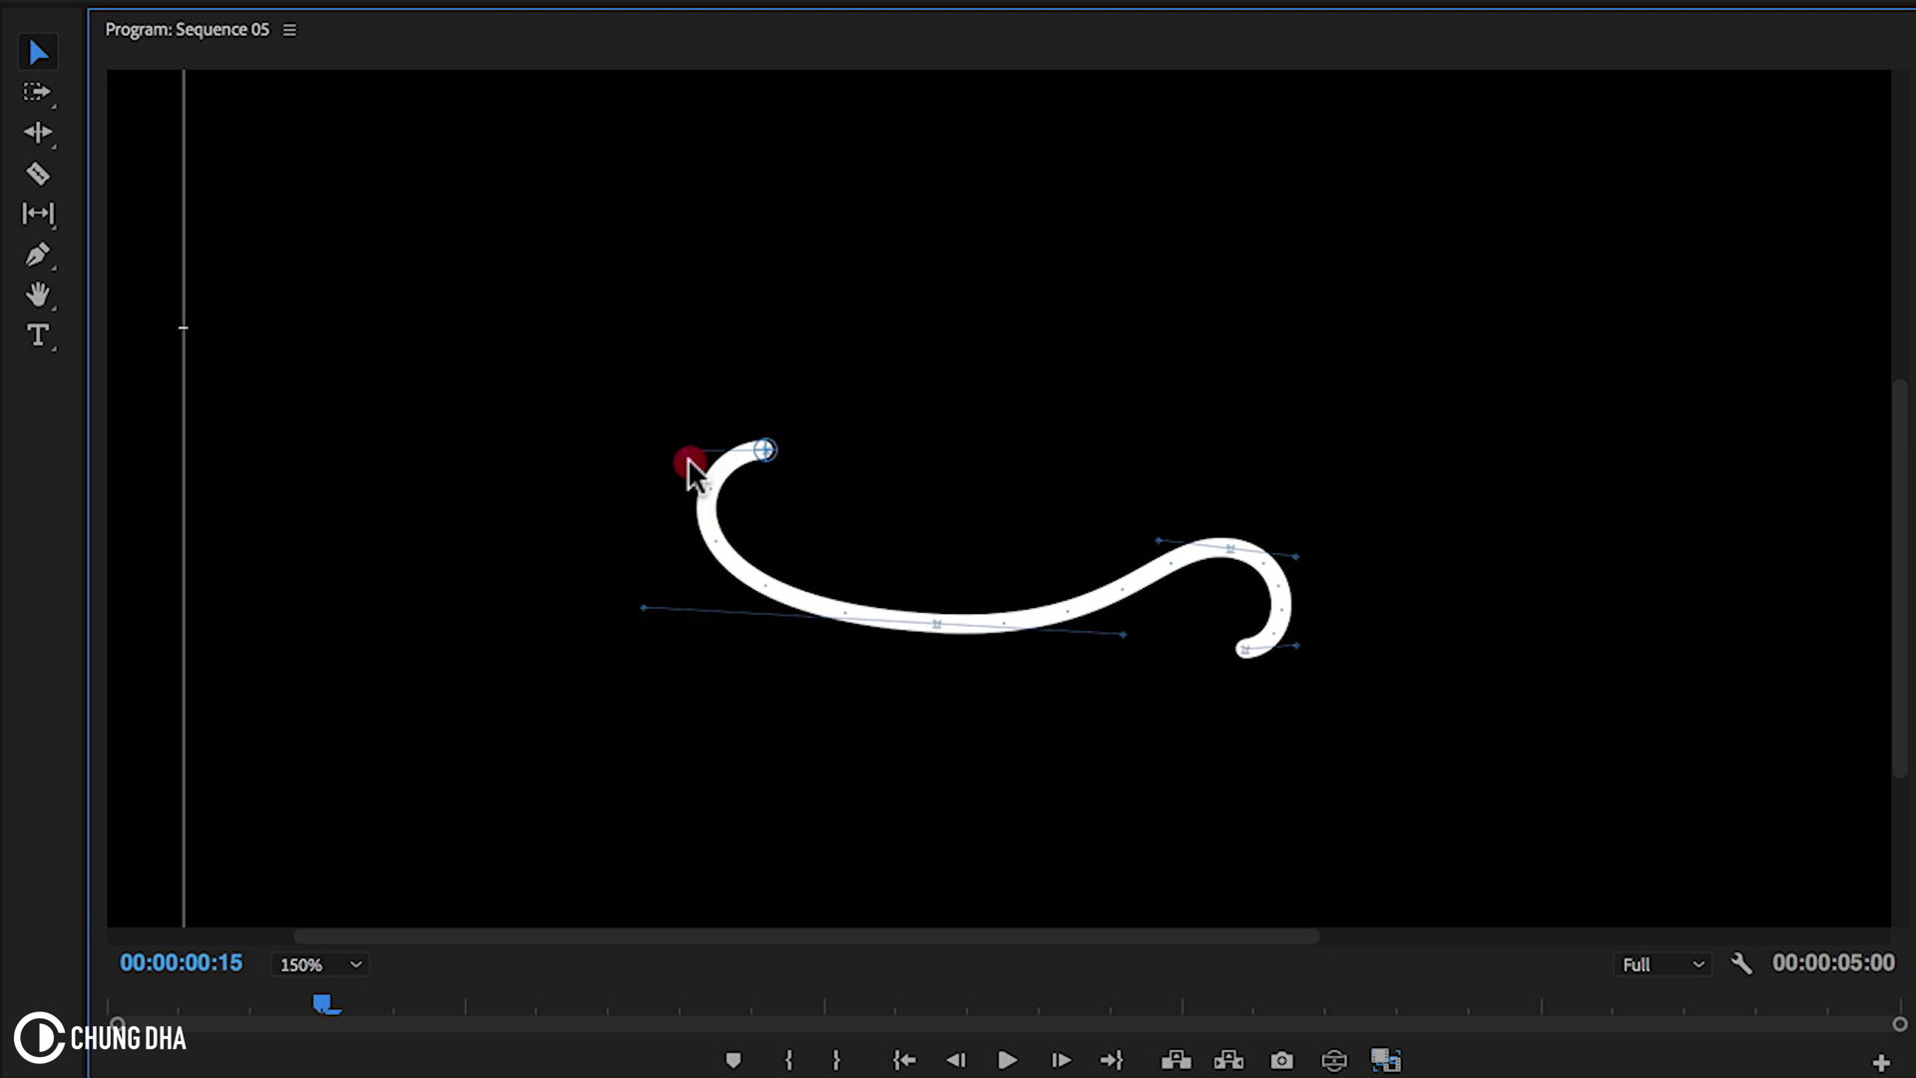
left_click(685, 467)
left_click_drag(681, 458, 681, 461)
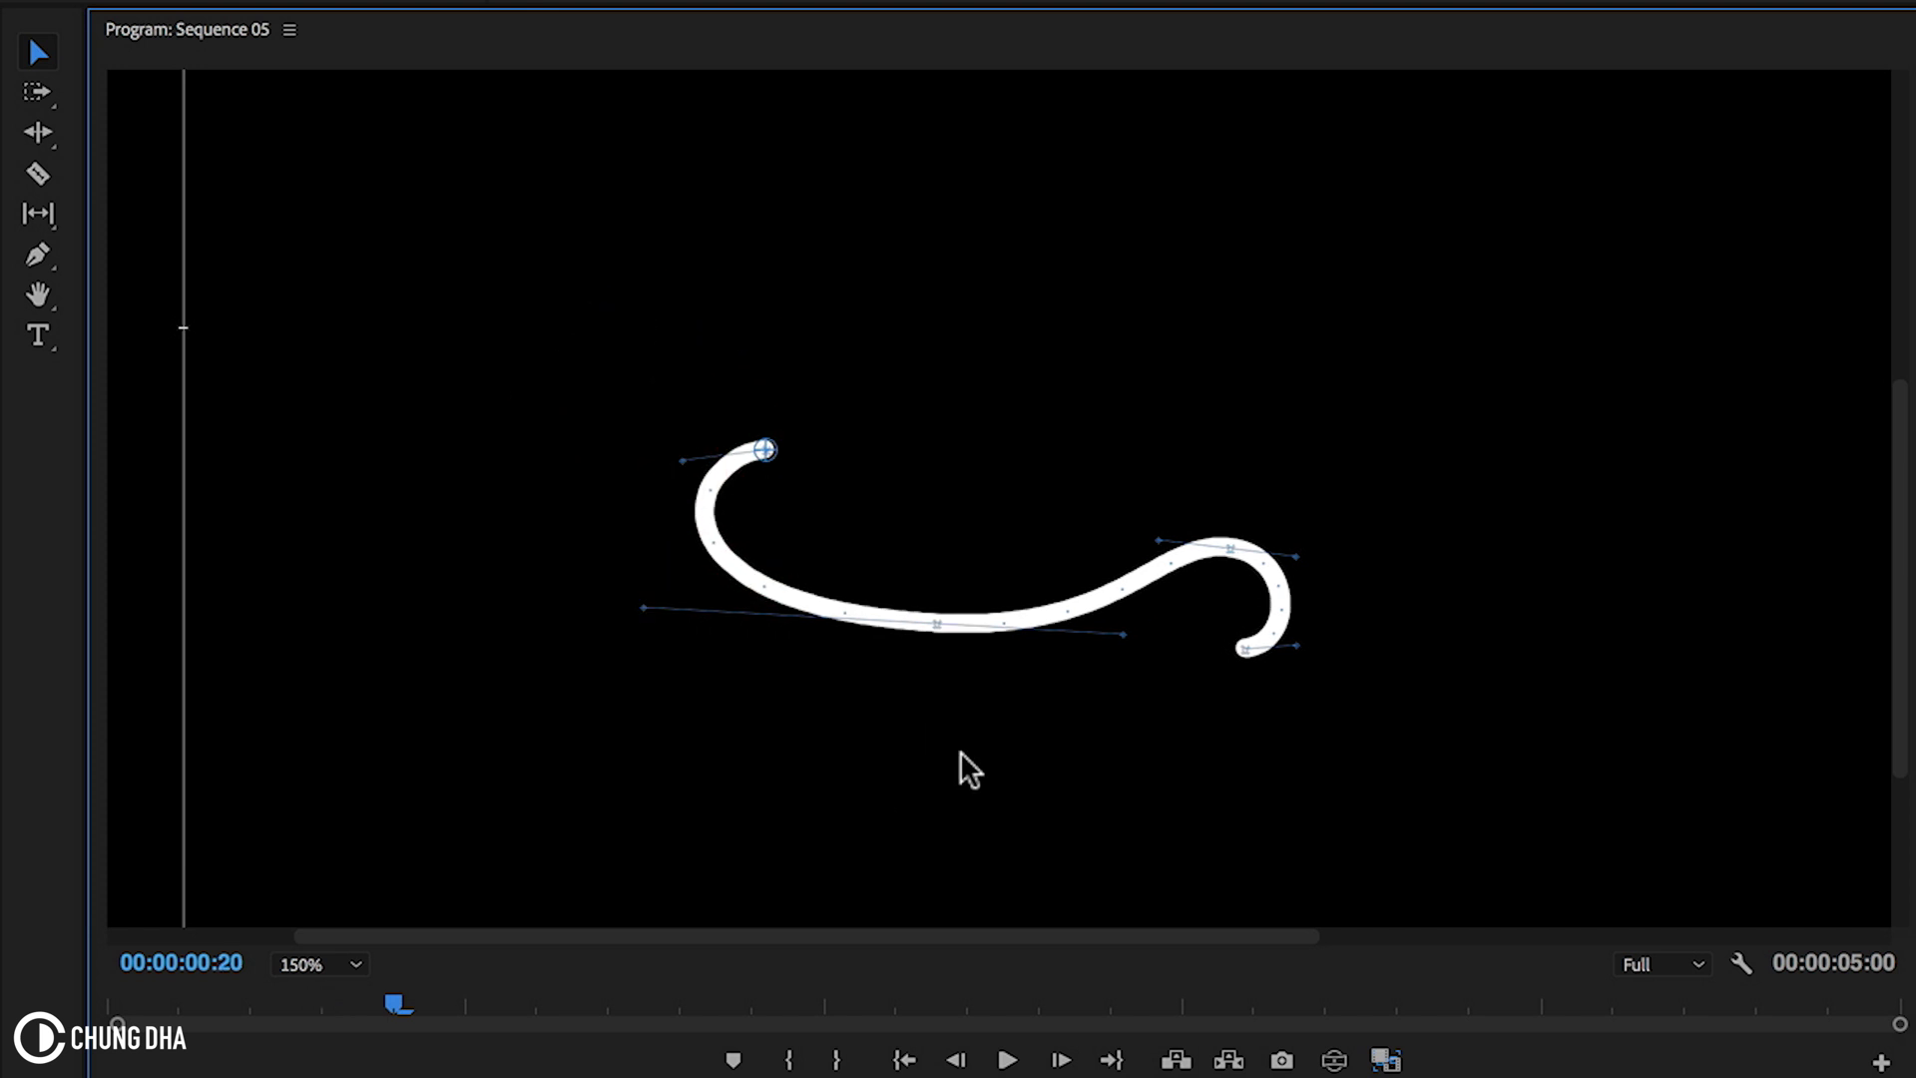
- Pull the swirl's upper loop into a tight inward hook on the left
left_click_drag(767, 455, 855, 557)
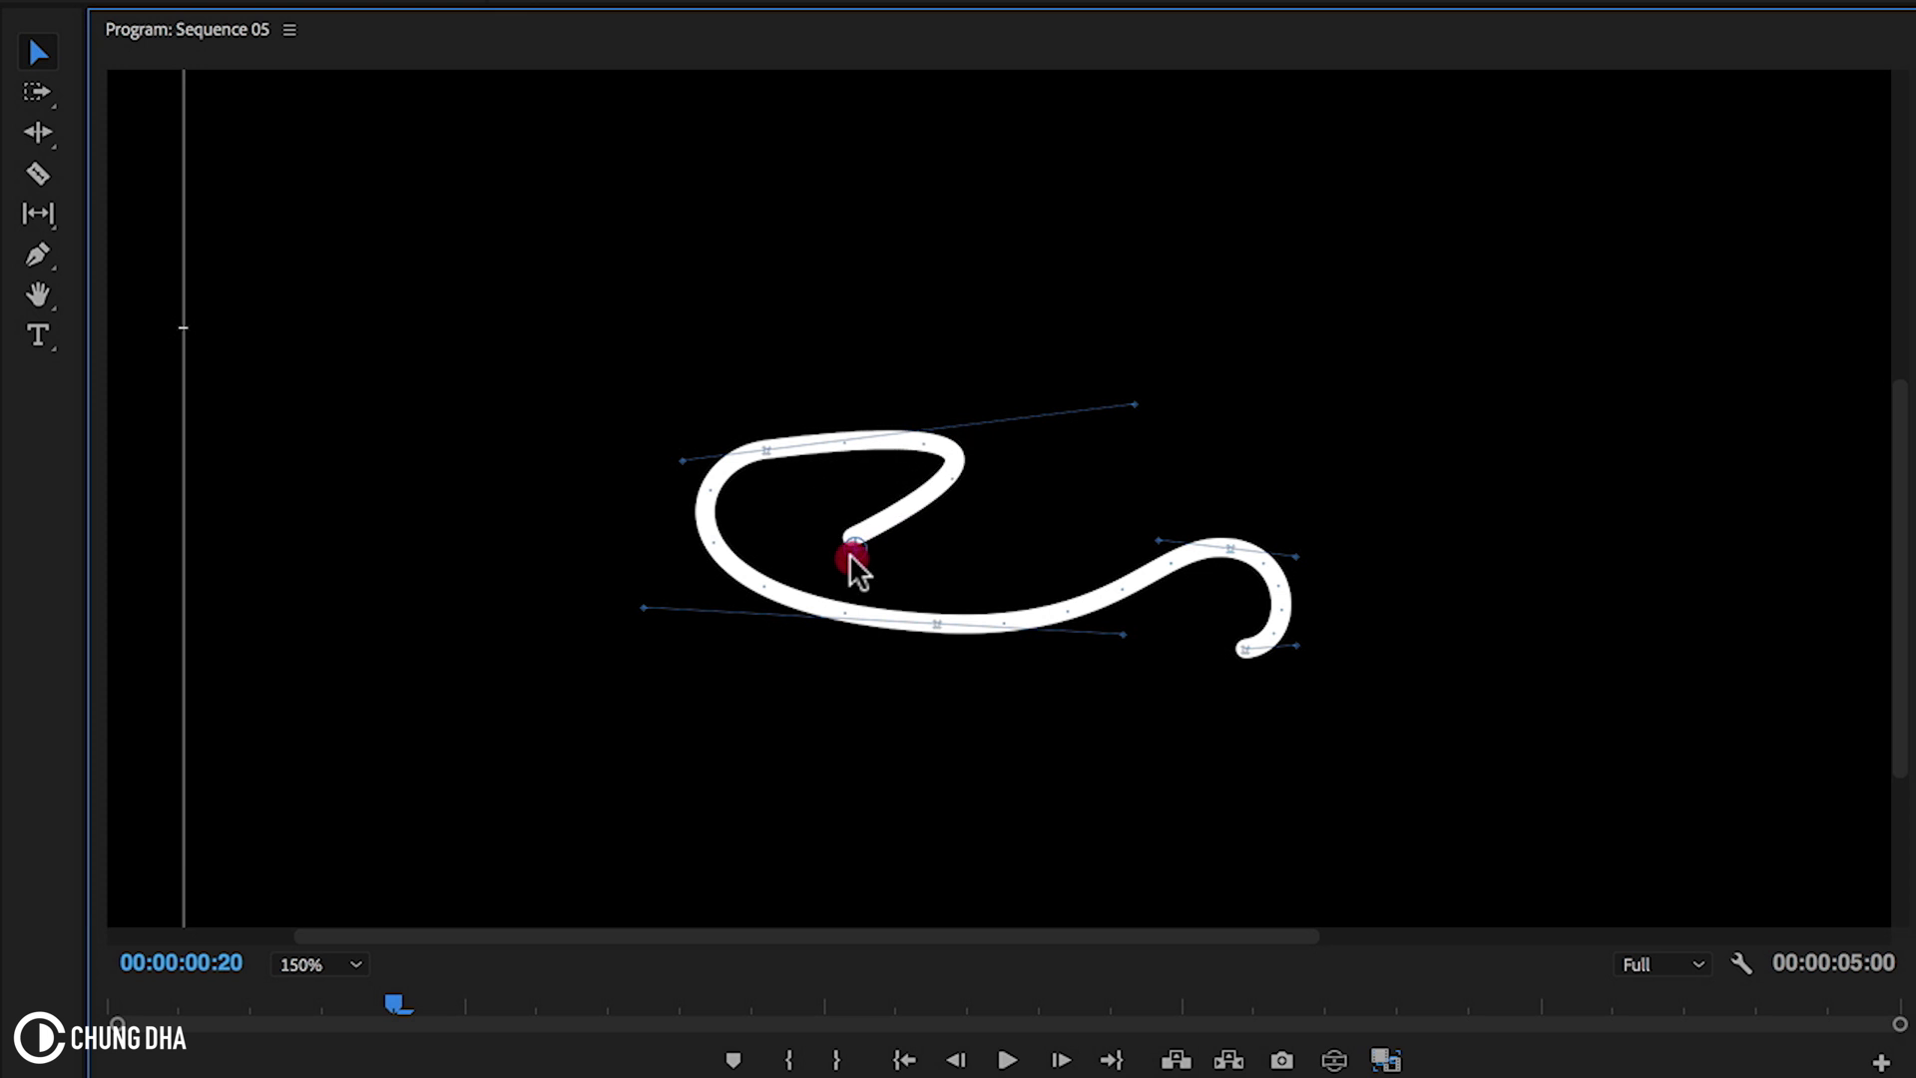
left_click_drag(1148, 407, 883, 447)
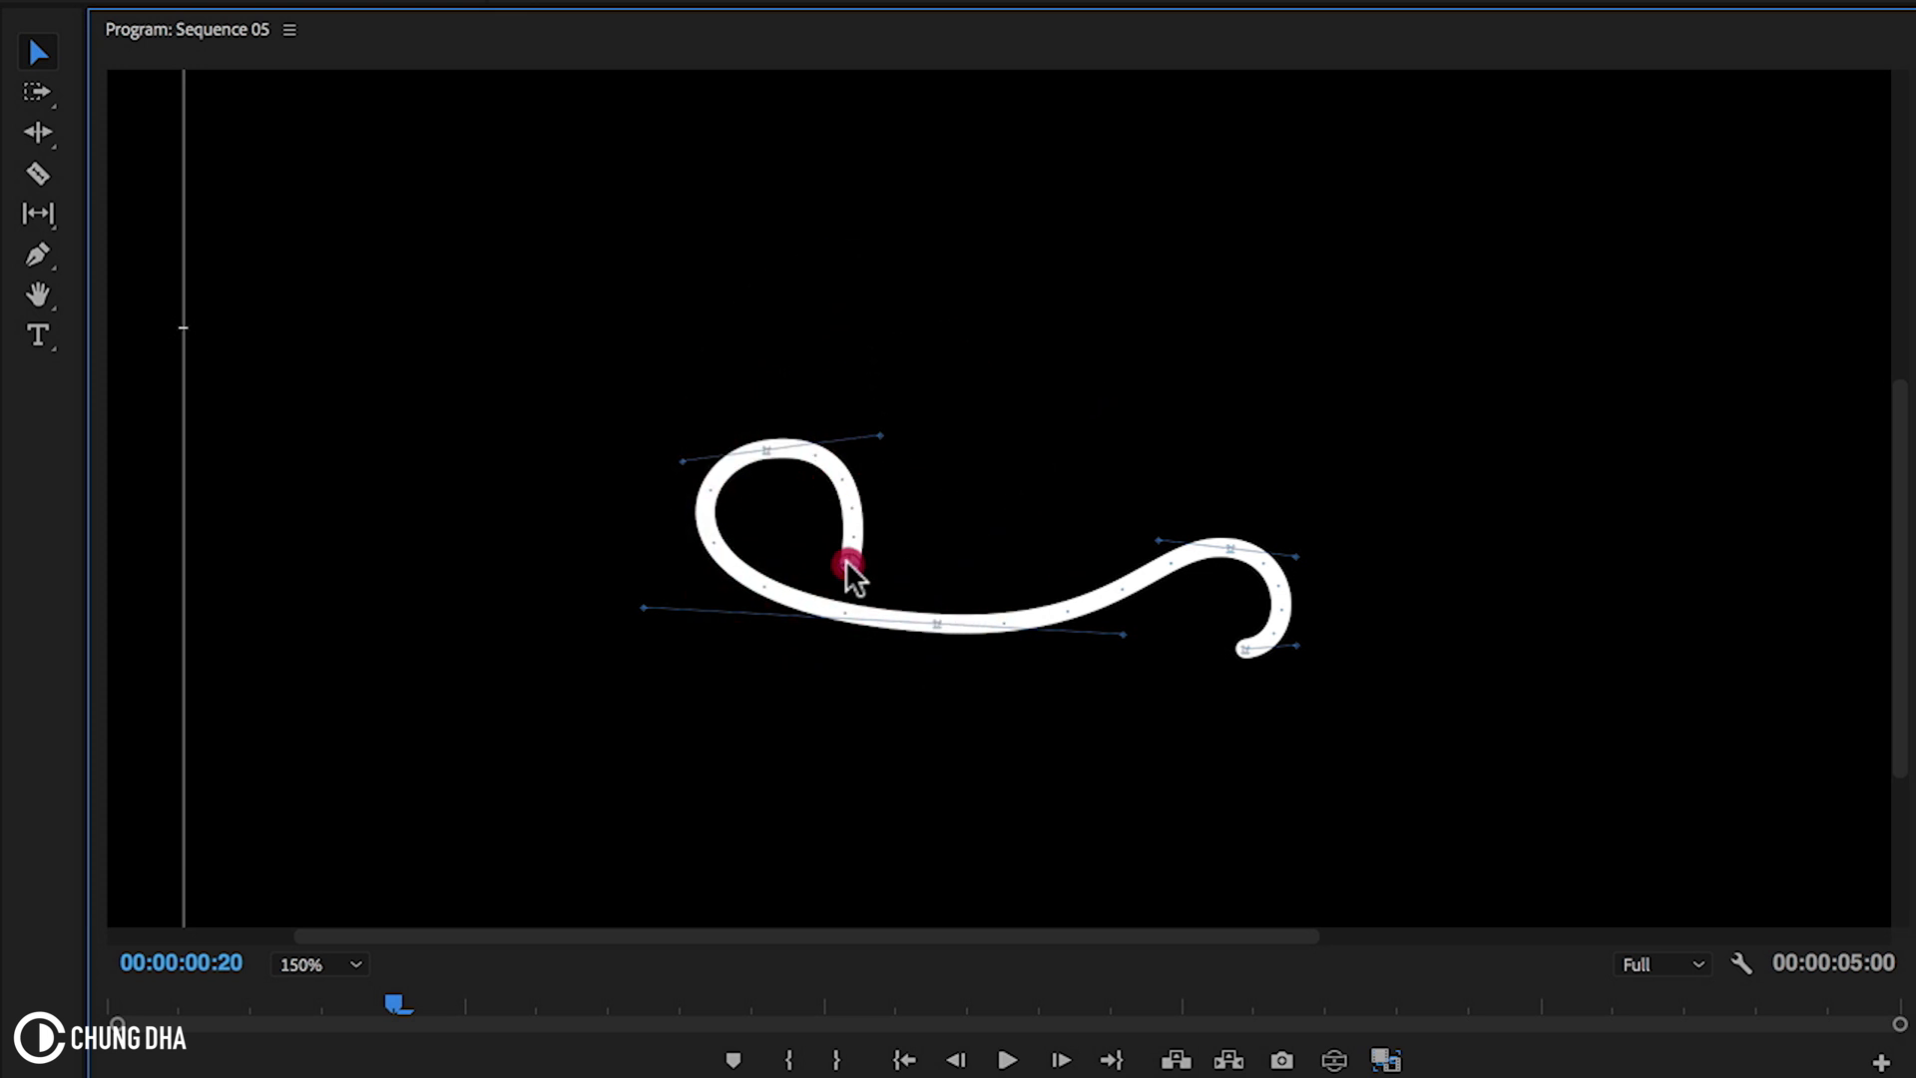
mouse_move(851, 557)
left_mouse_down()
mouse_move(791, 542)
mouse_move(856, 583)
left_mouse_up()
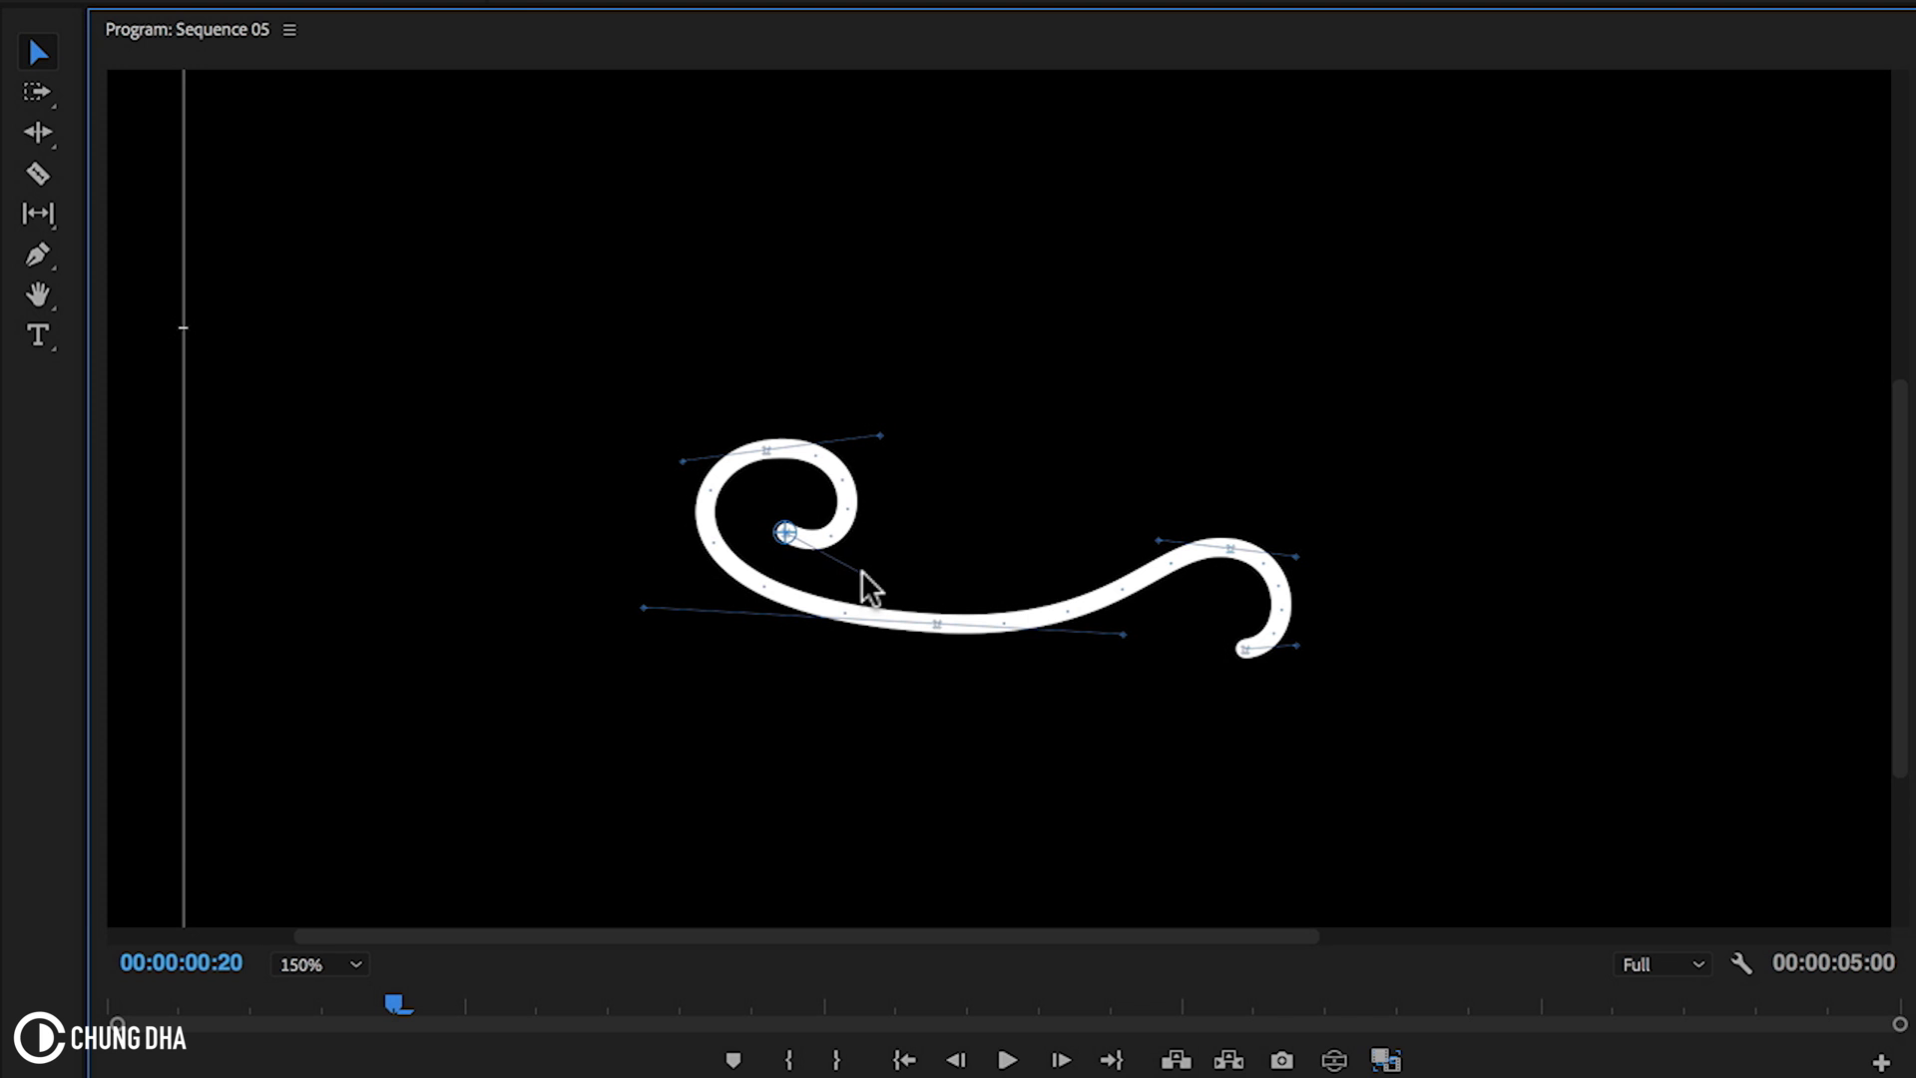
left_click(784, 534)
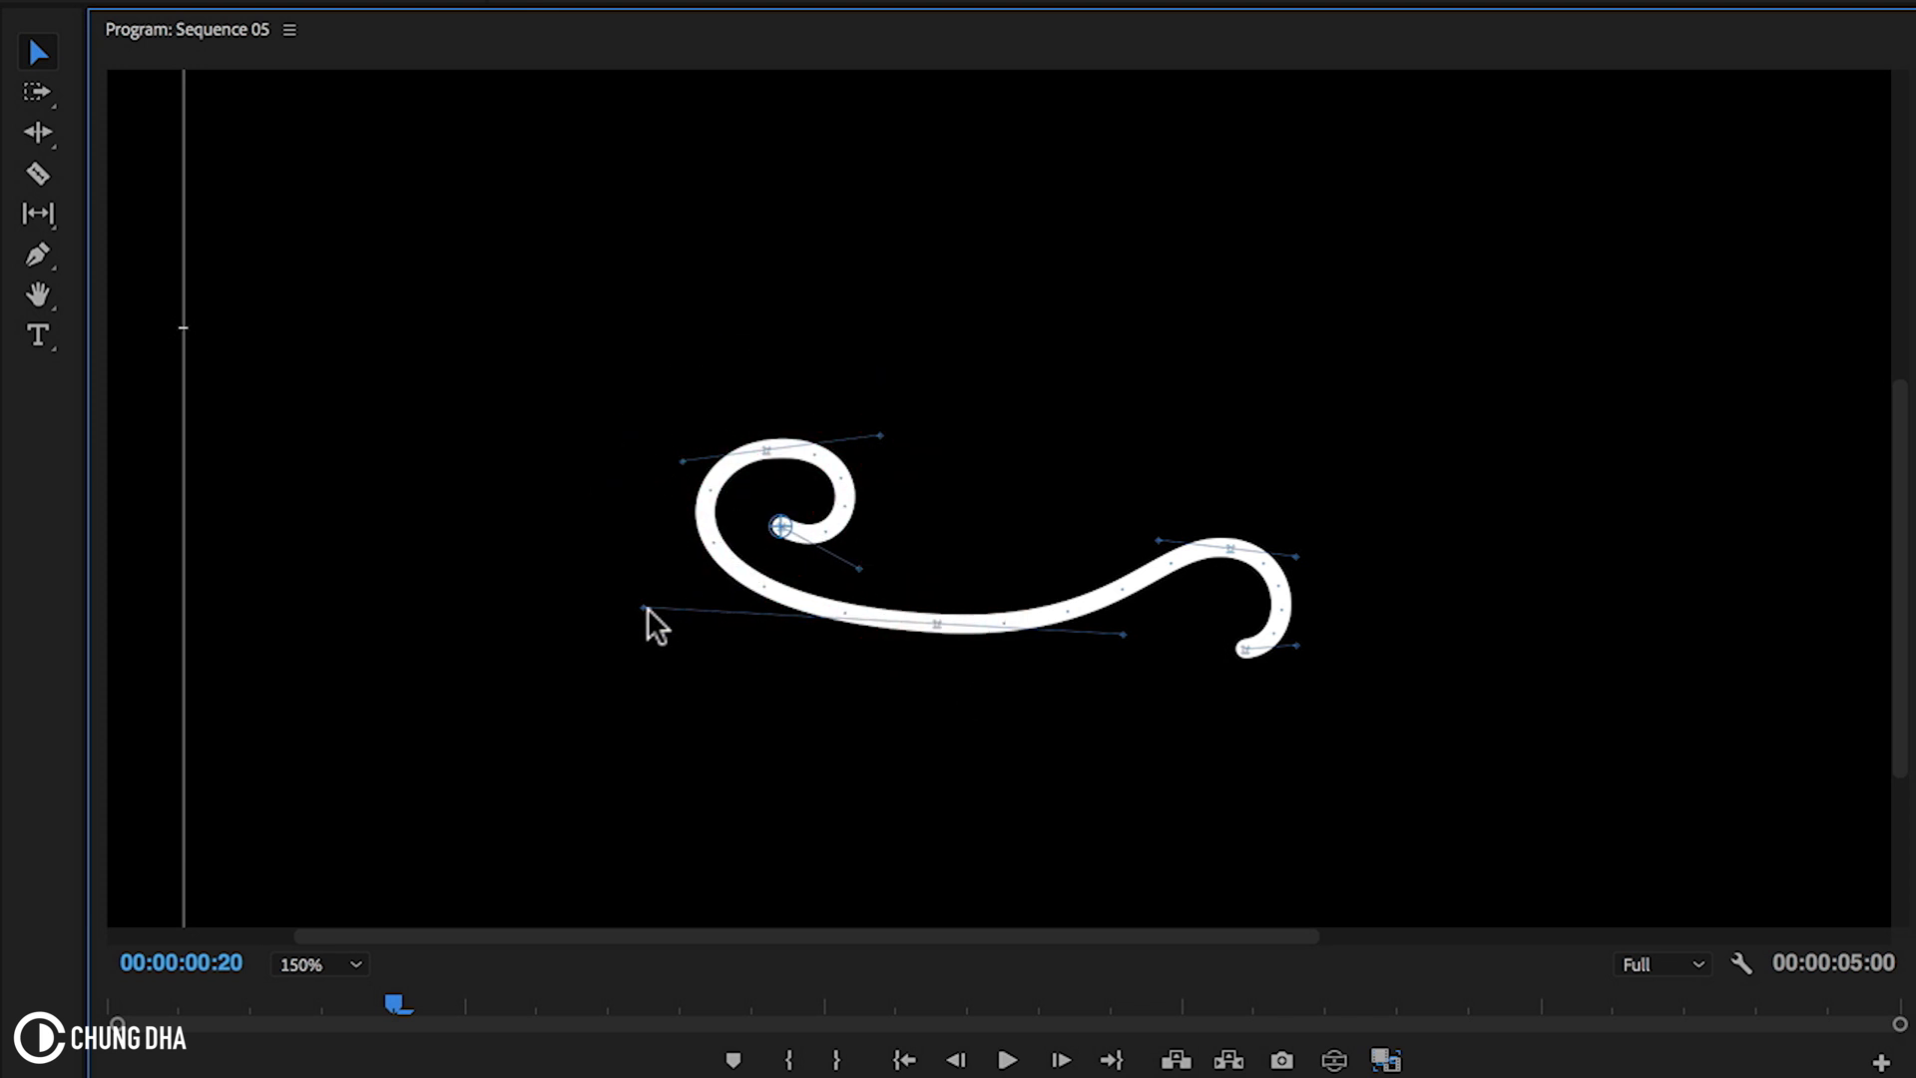
mouse_move(654, 616)
left_mouse_down()
mouse_move(679, 618)
mouse_move(616, 617)
left_mouse_up()
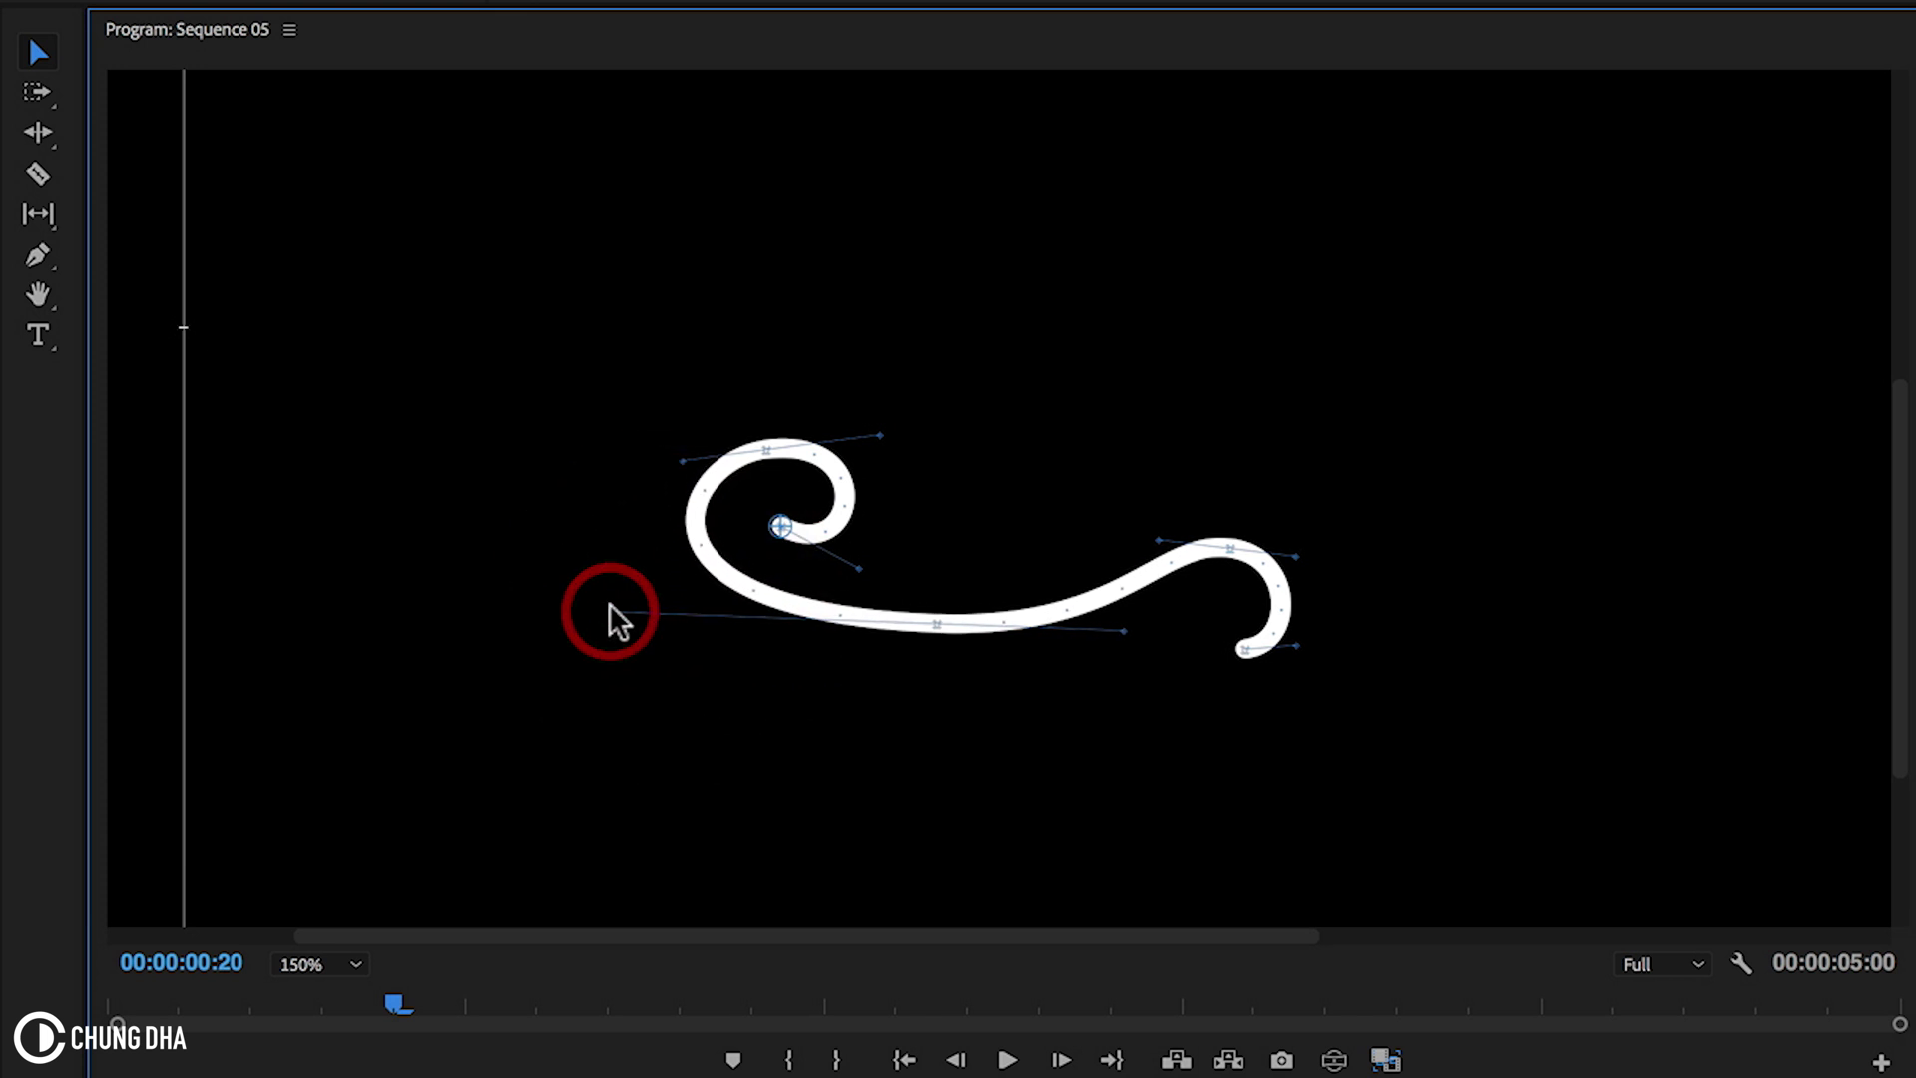
- Fine-tune the spiral's curves and inner end, then deselect the path
left_click_drag(681, 477, 704, 471)
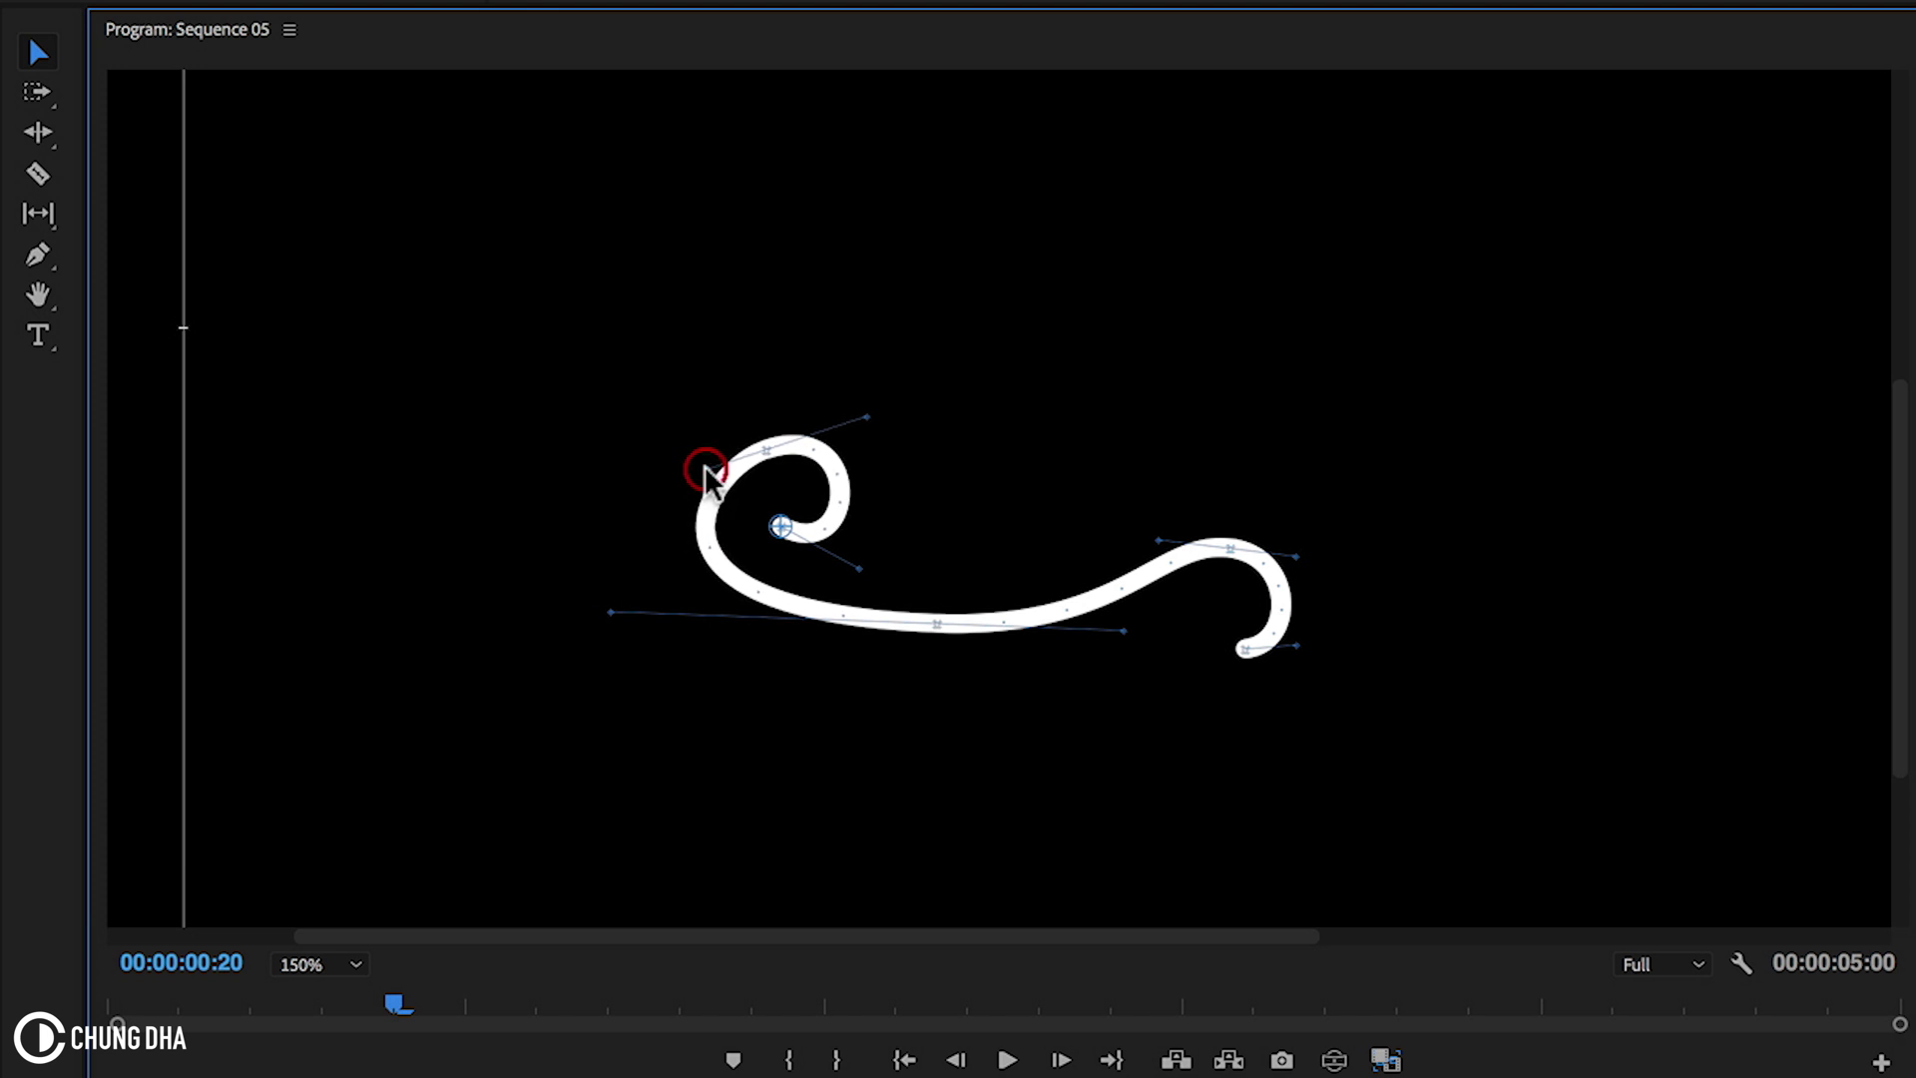
mouse_move(782, 527)
left_mouse_down()
mouse_move(798, 548)
mouse_move(778, 524)
left_mouse_up()
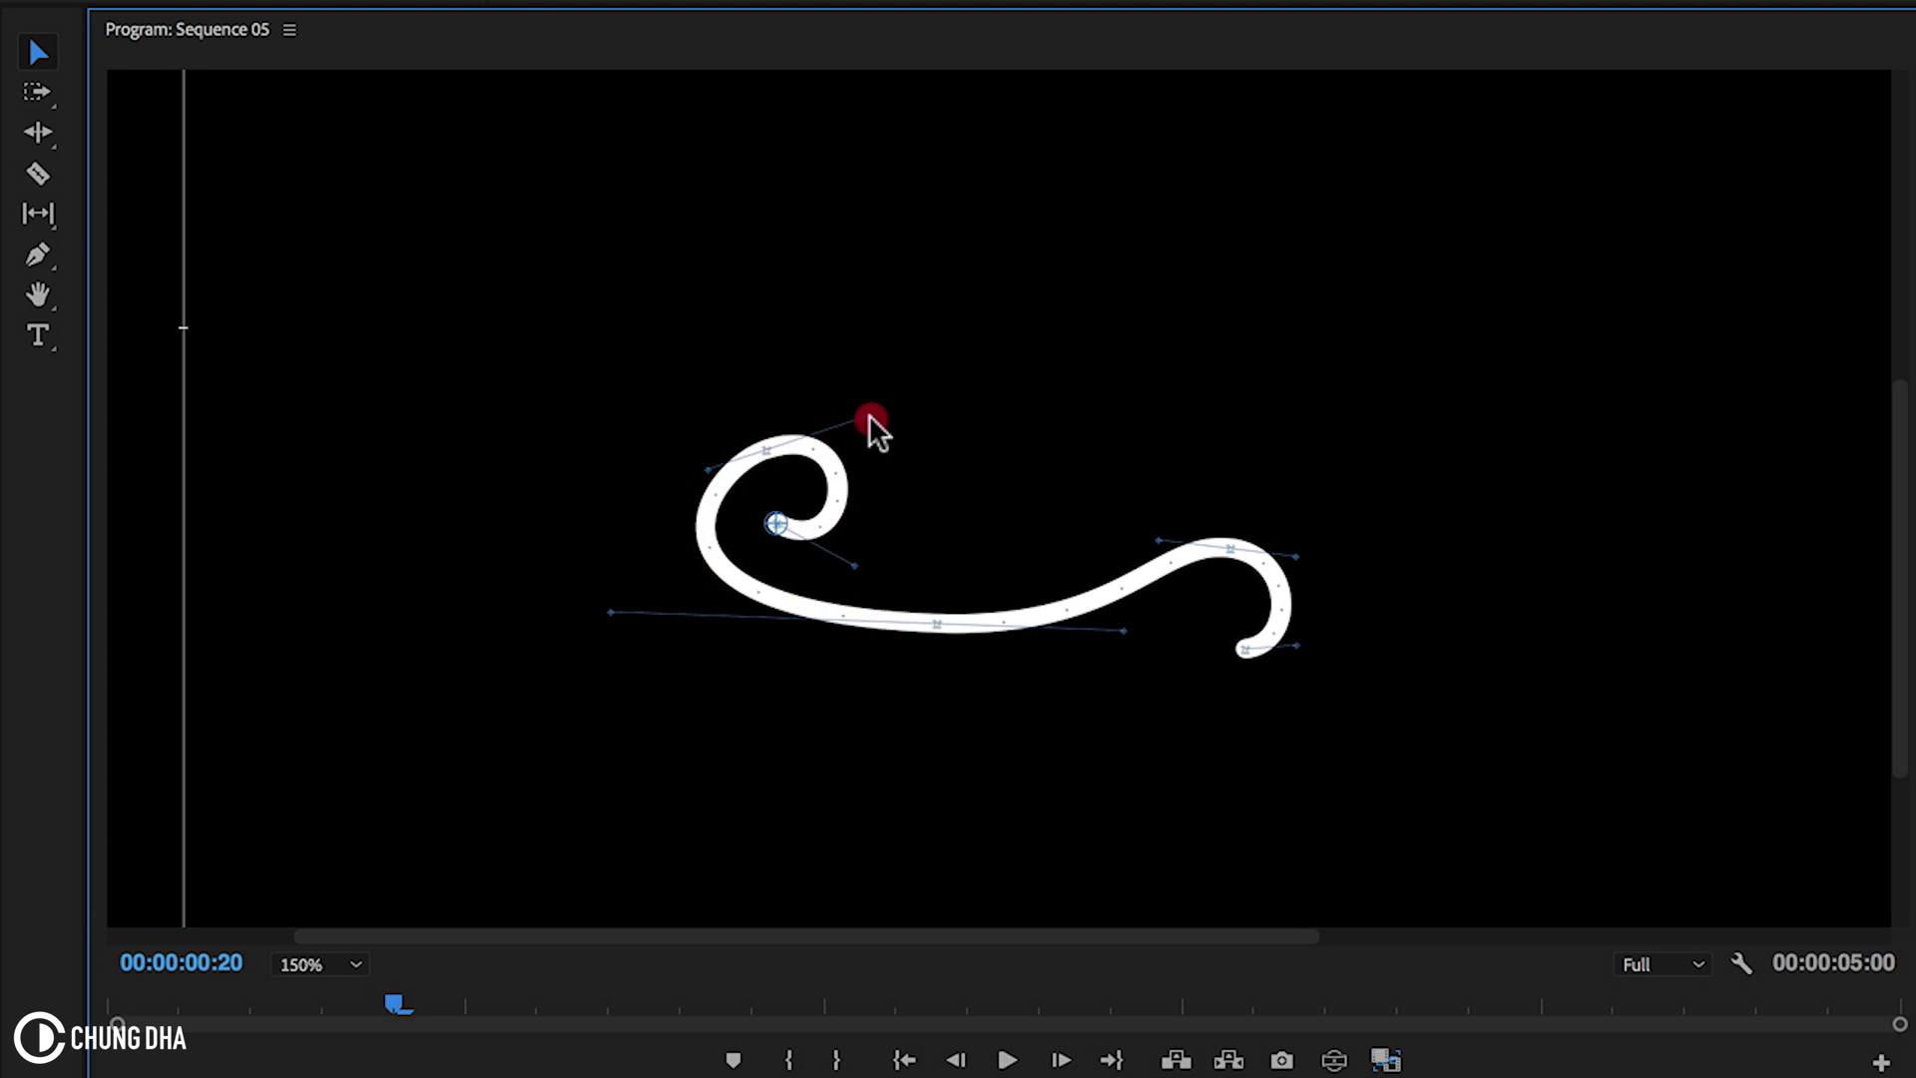
left_click_drag(871, 424, 874, 439)
mouse_move(617, 614)
left_mouse_down()
mouse_move(642, 623)
mouse_move(622, 633)
left_mouse_up()
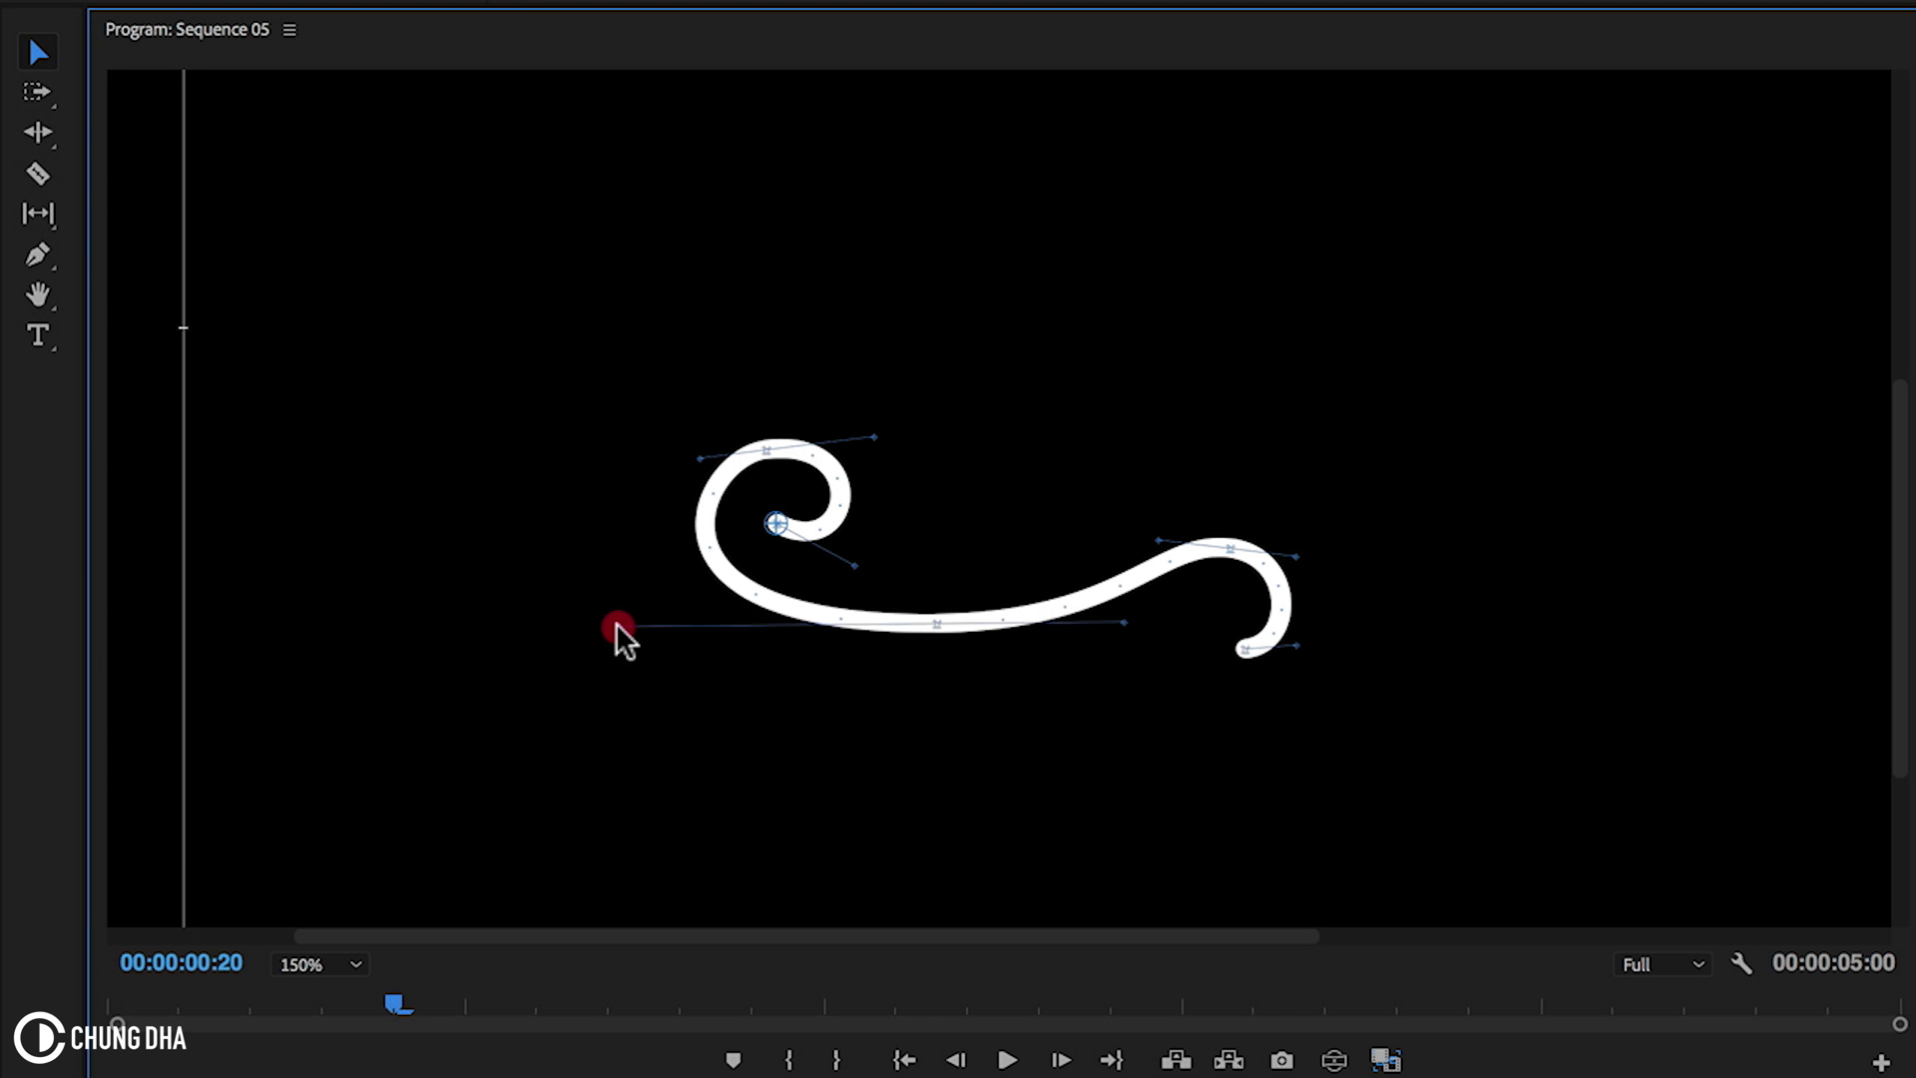
left_click(920, 690)
left_click(1078, 404)
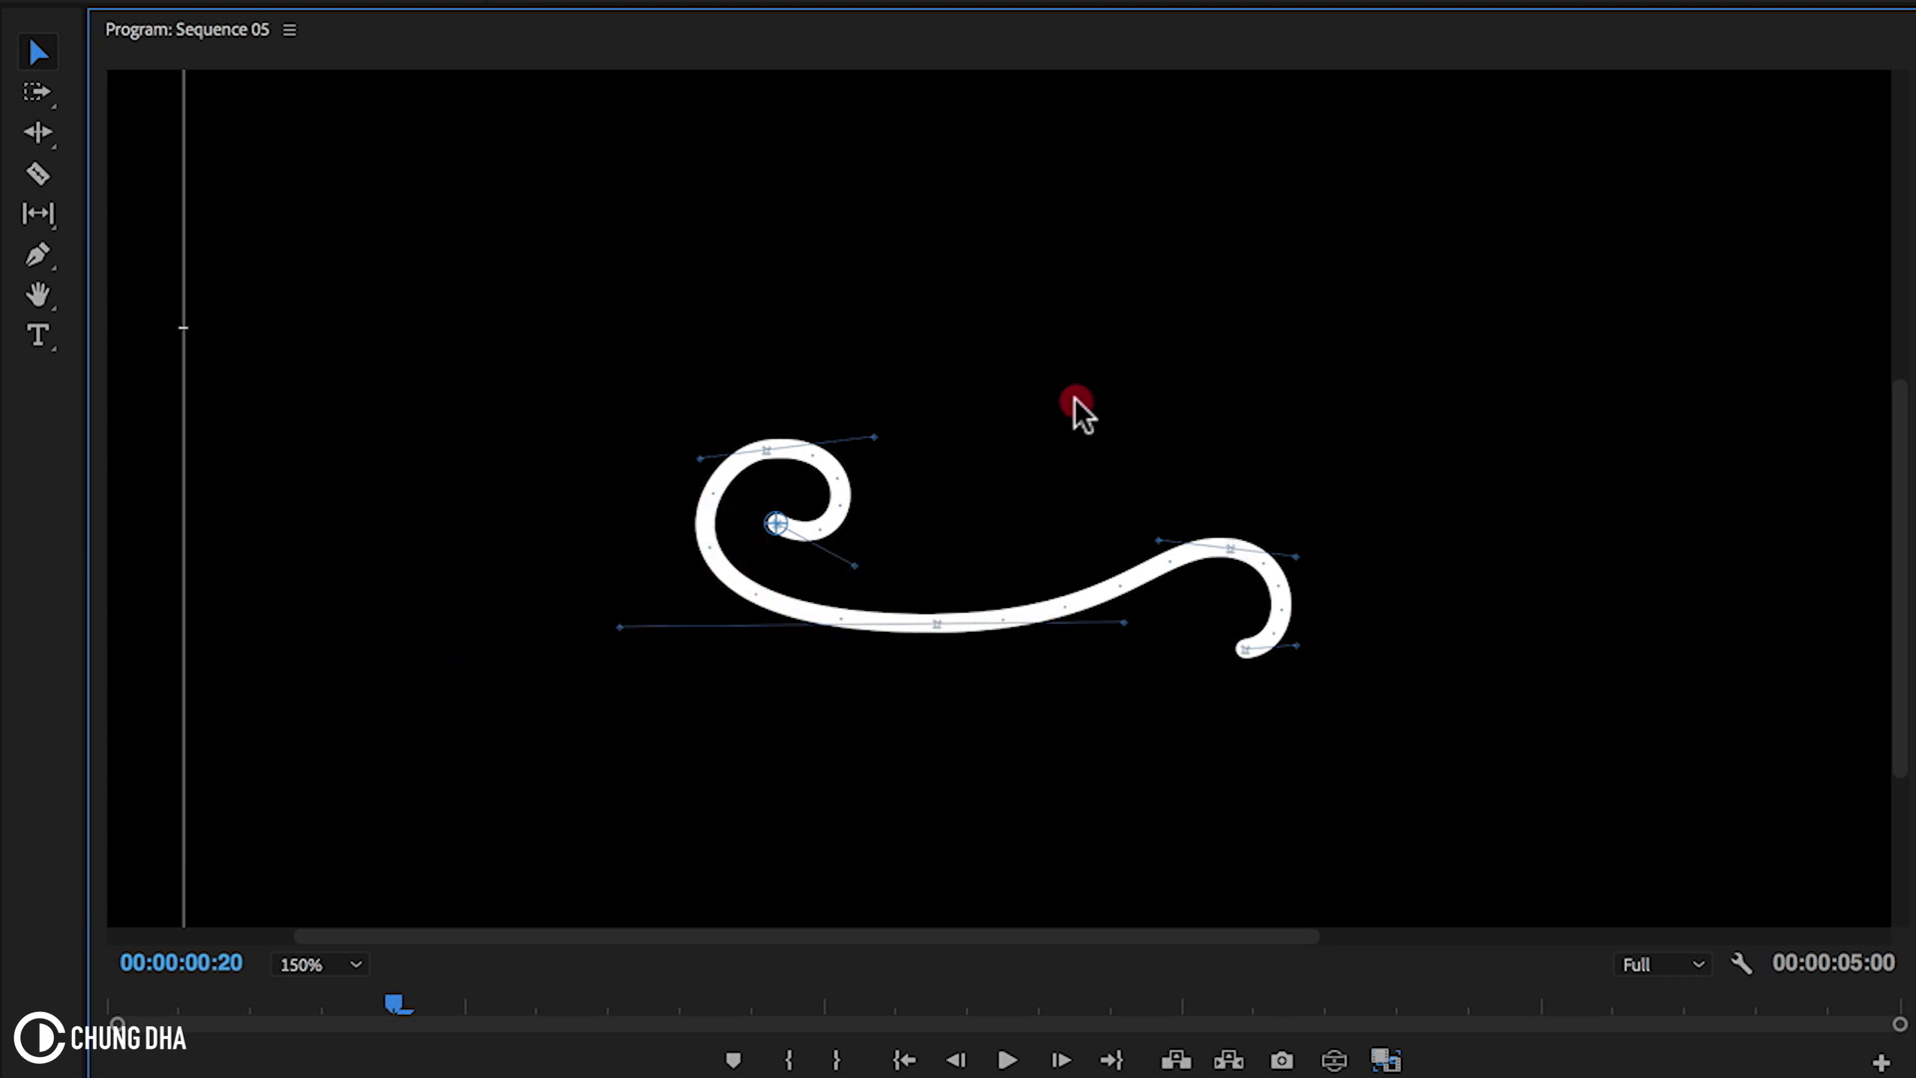
left_click(323, 964)
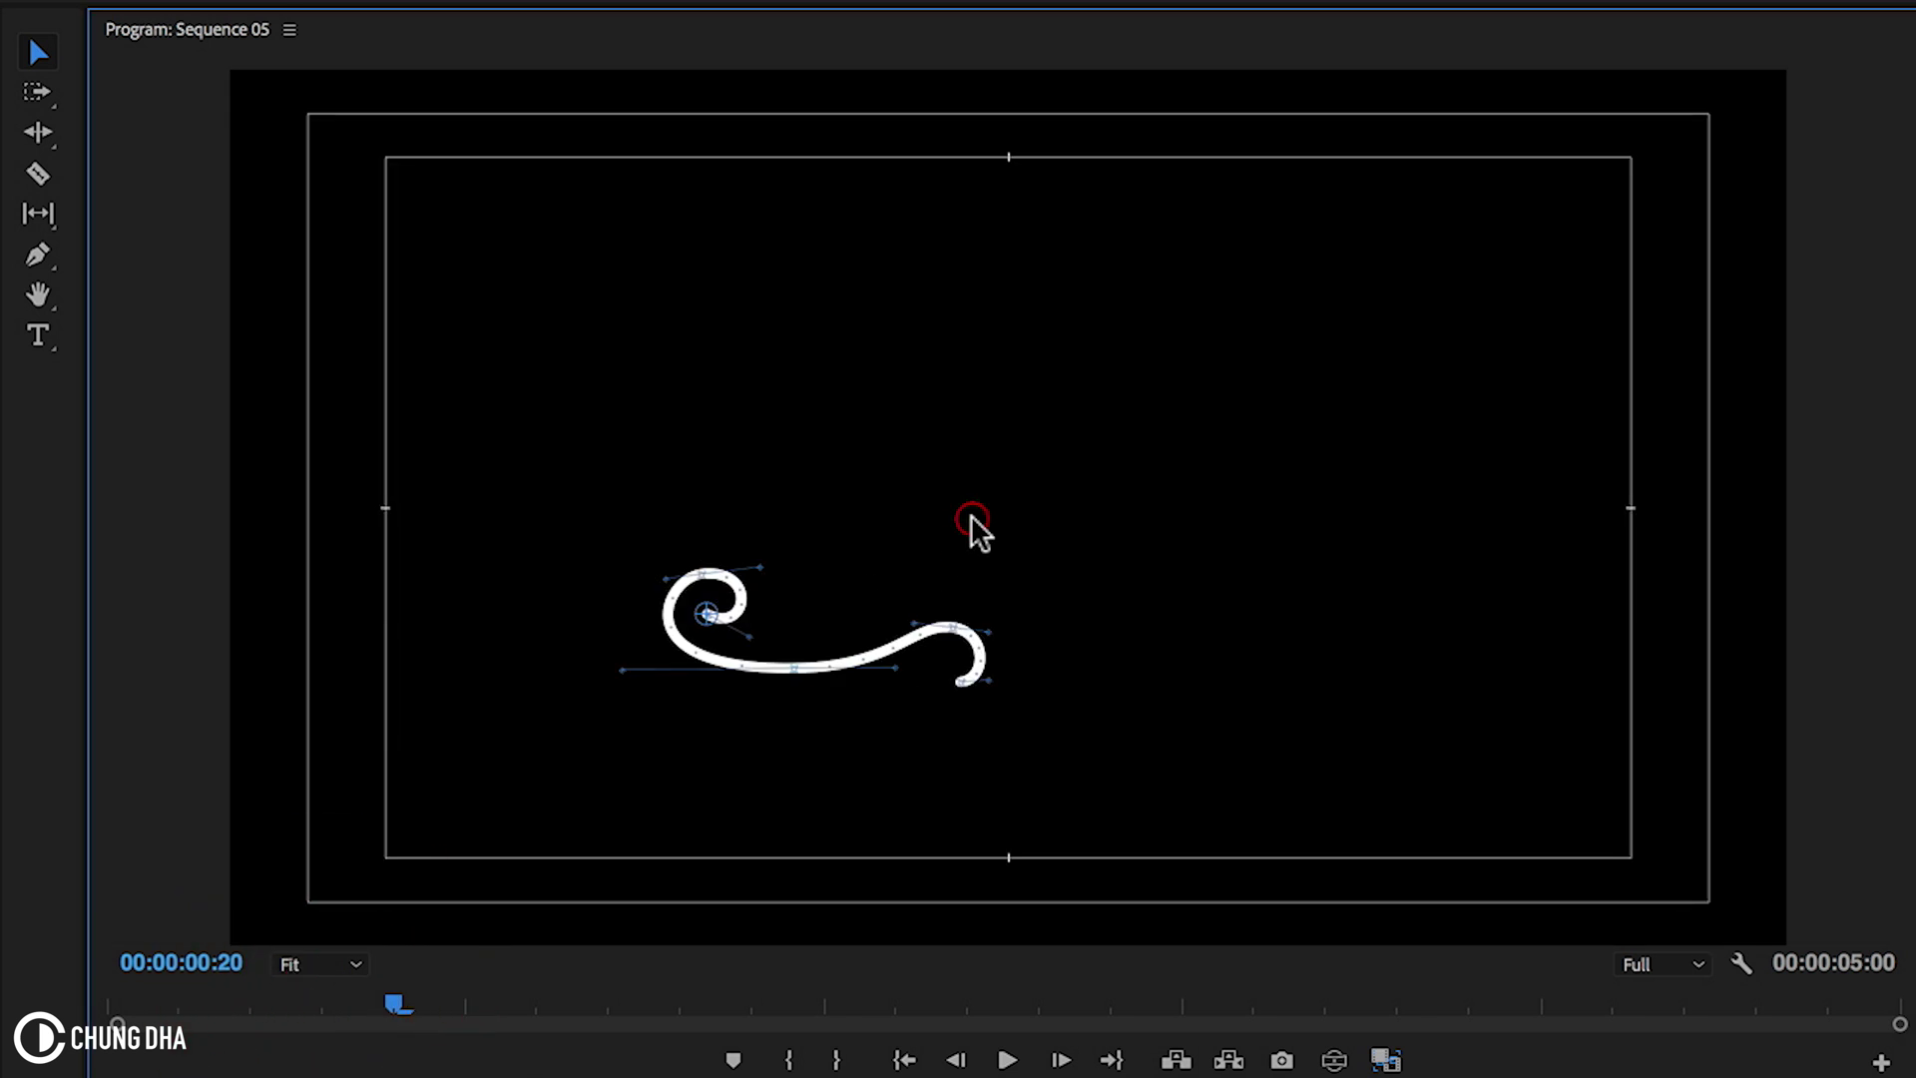
left_click(974, 527)
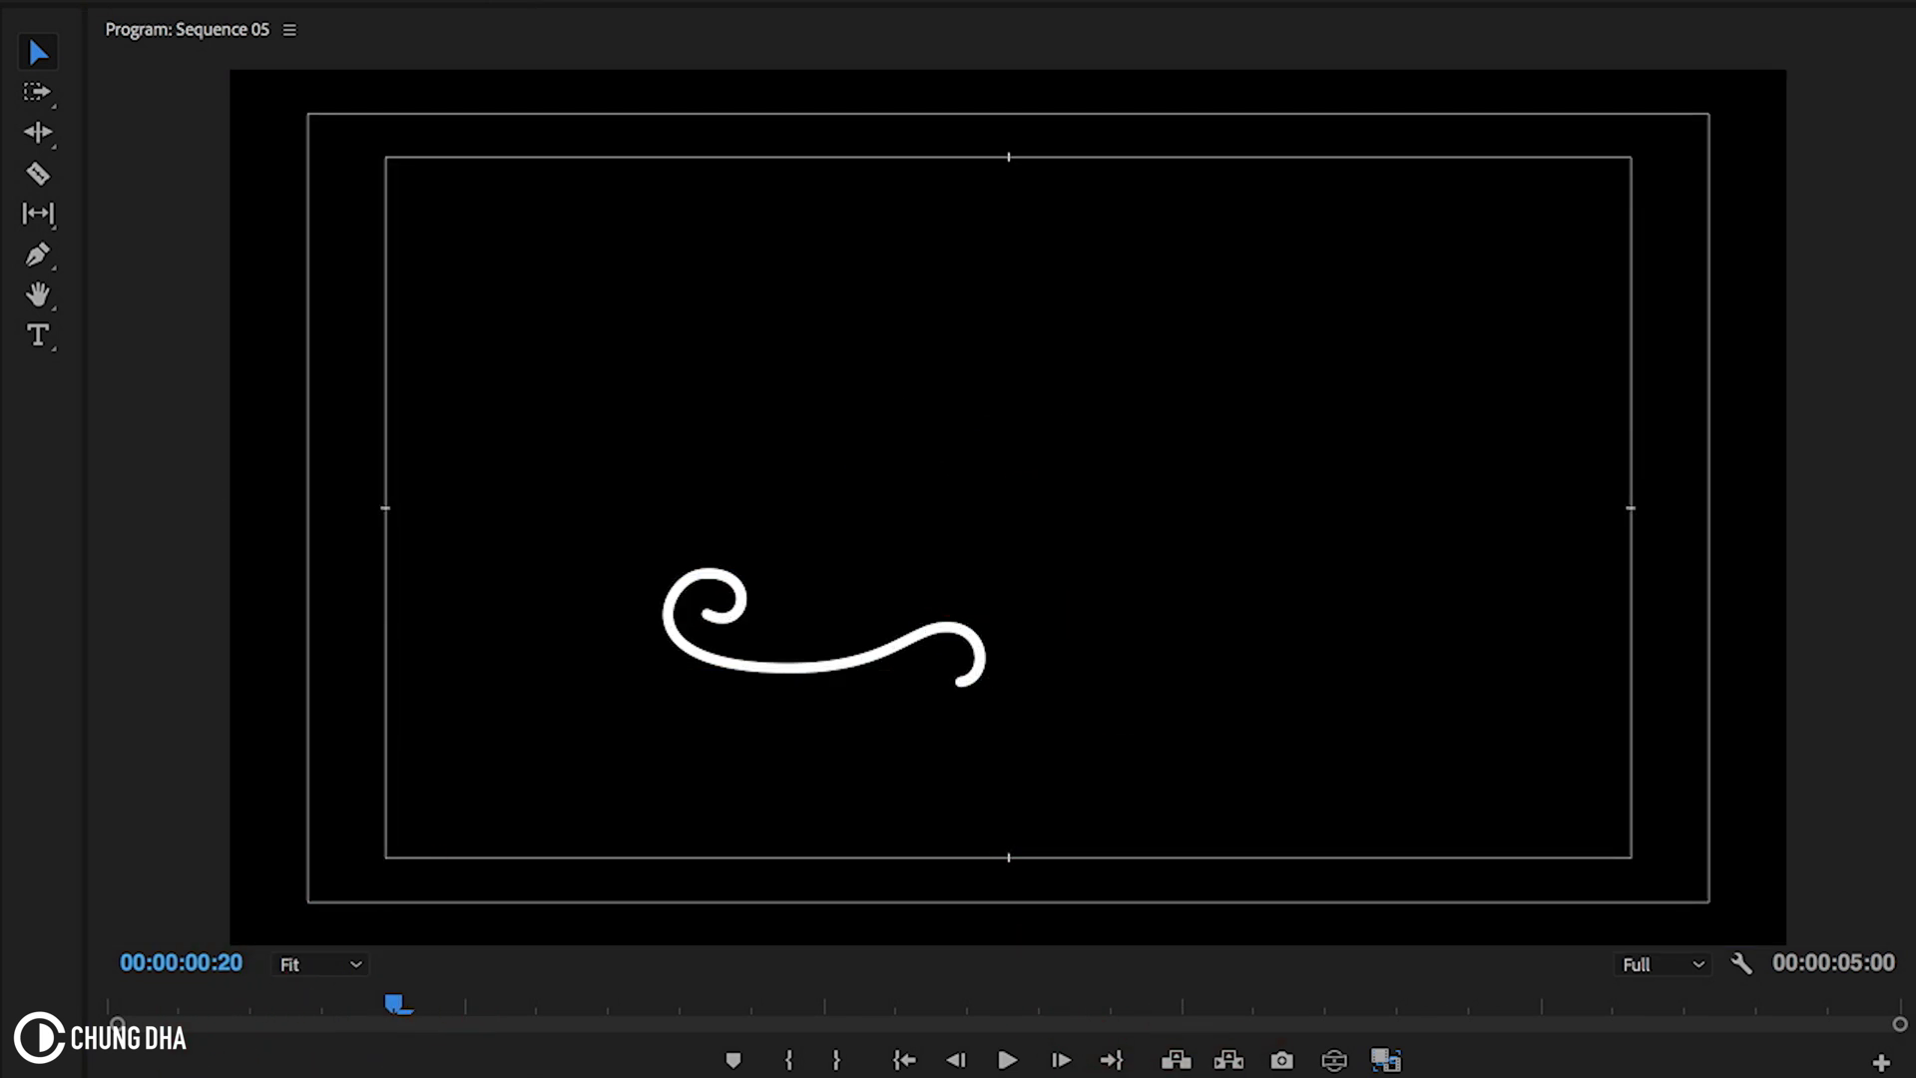
key("Home")
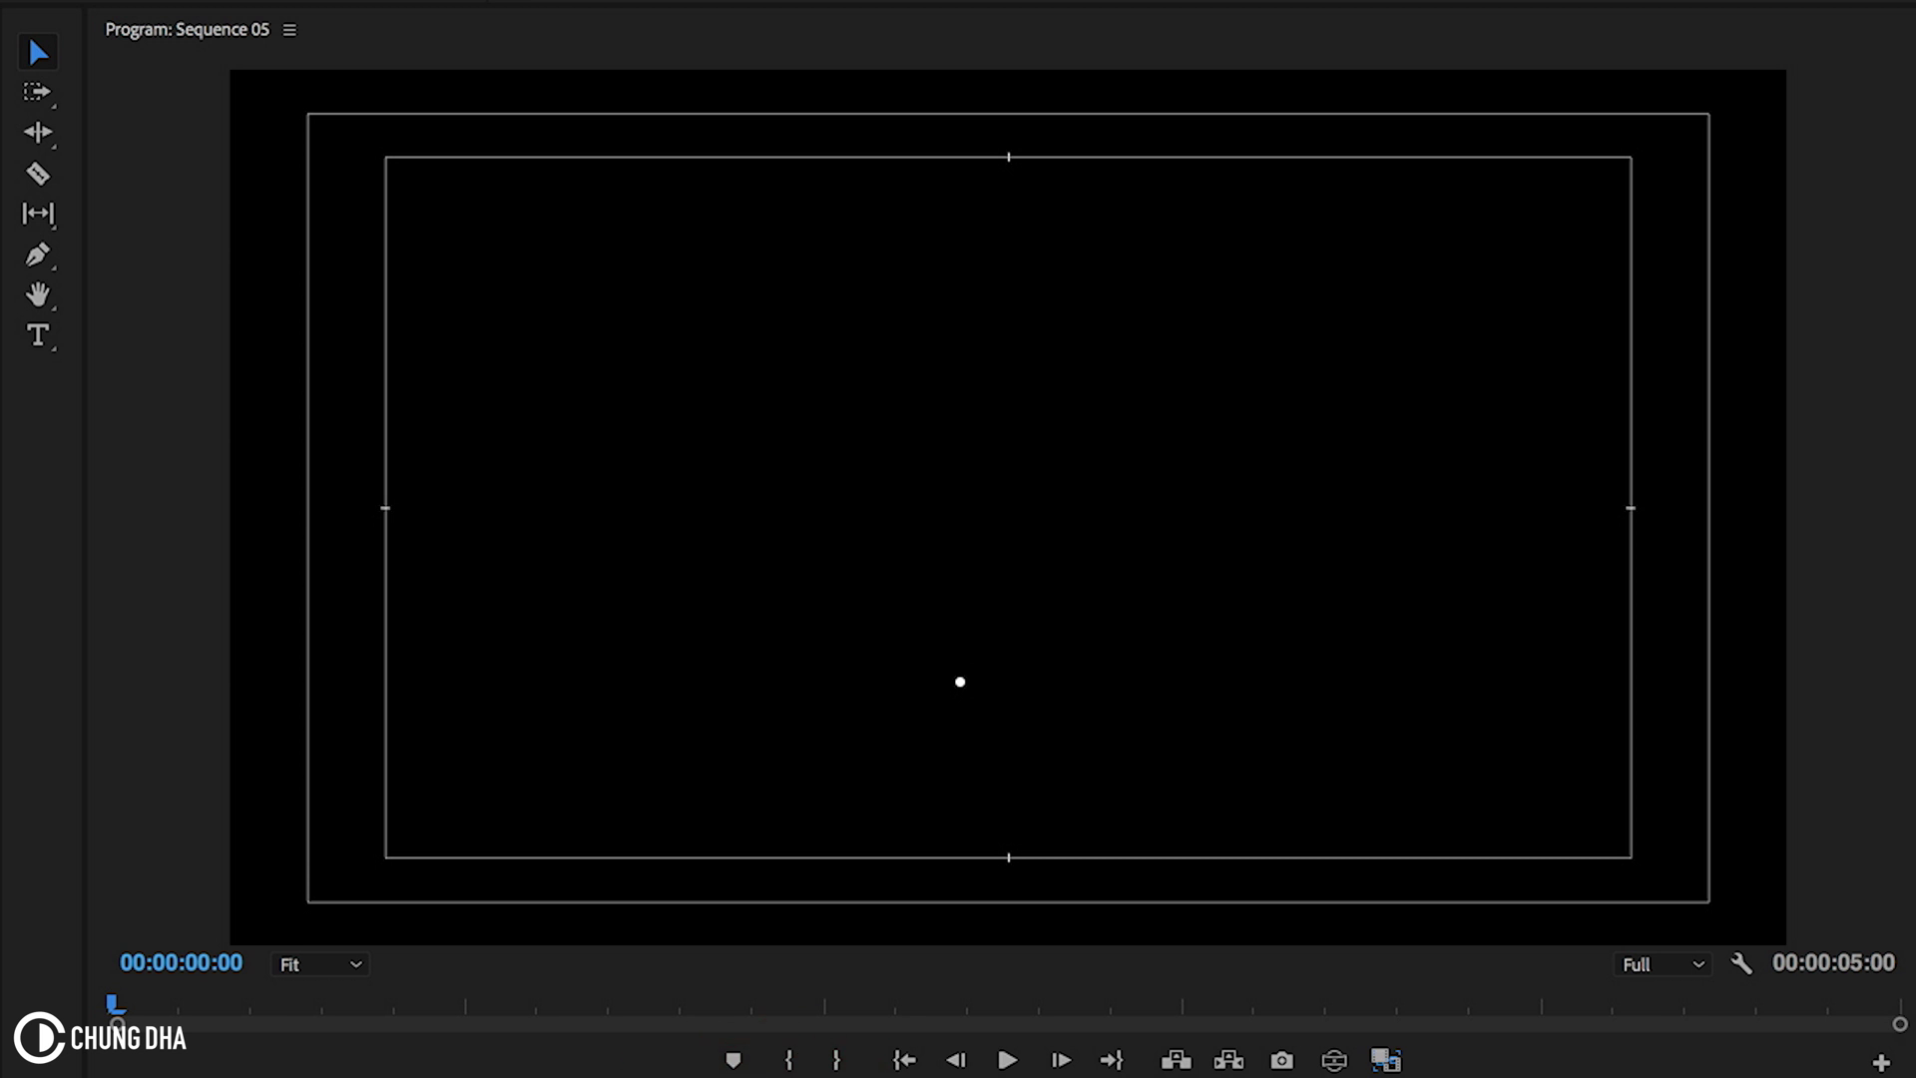
key("space")
key("space")
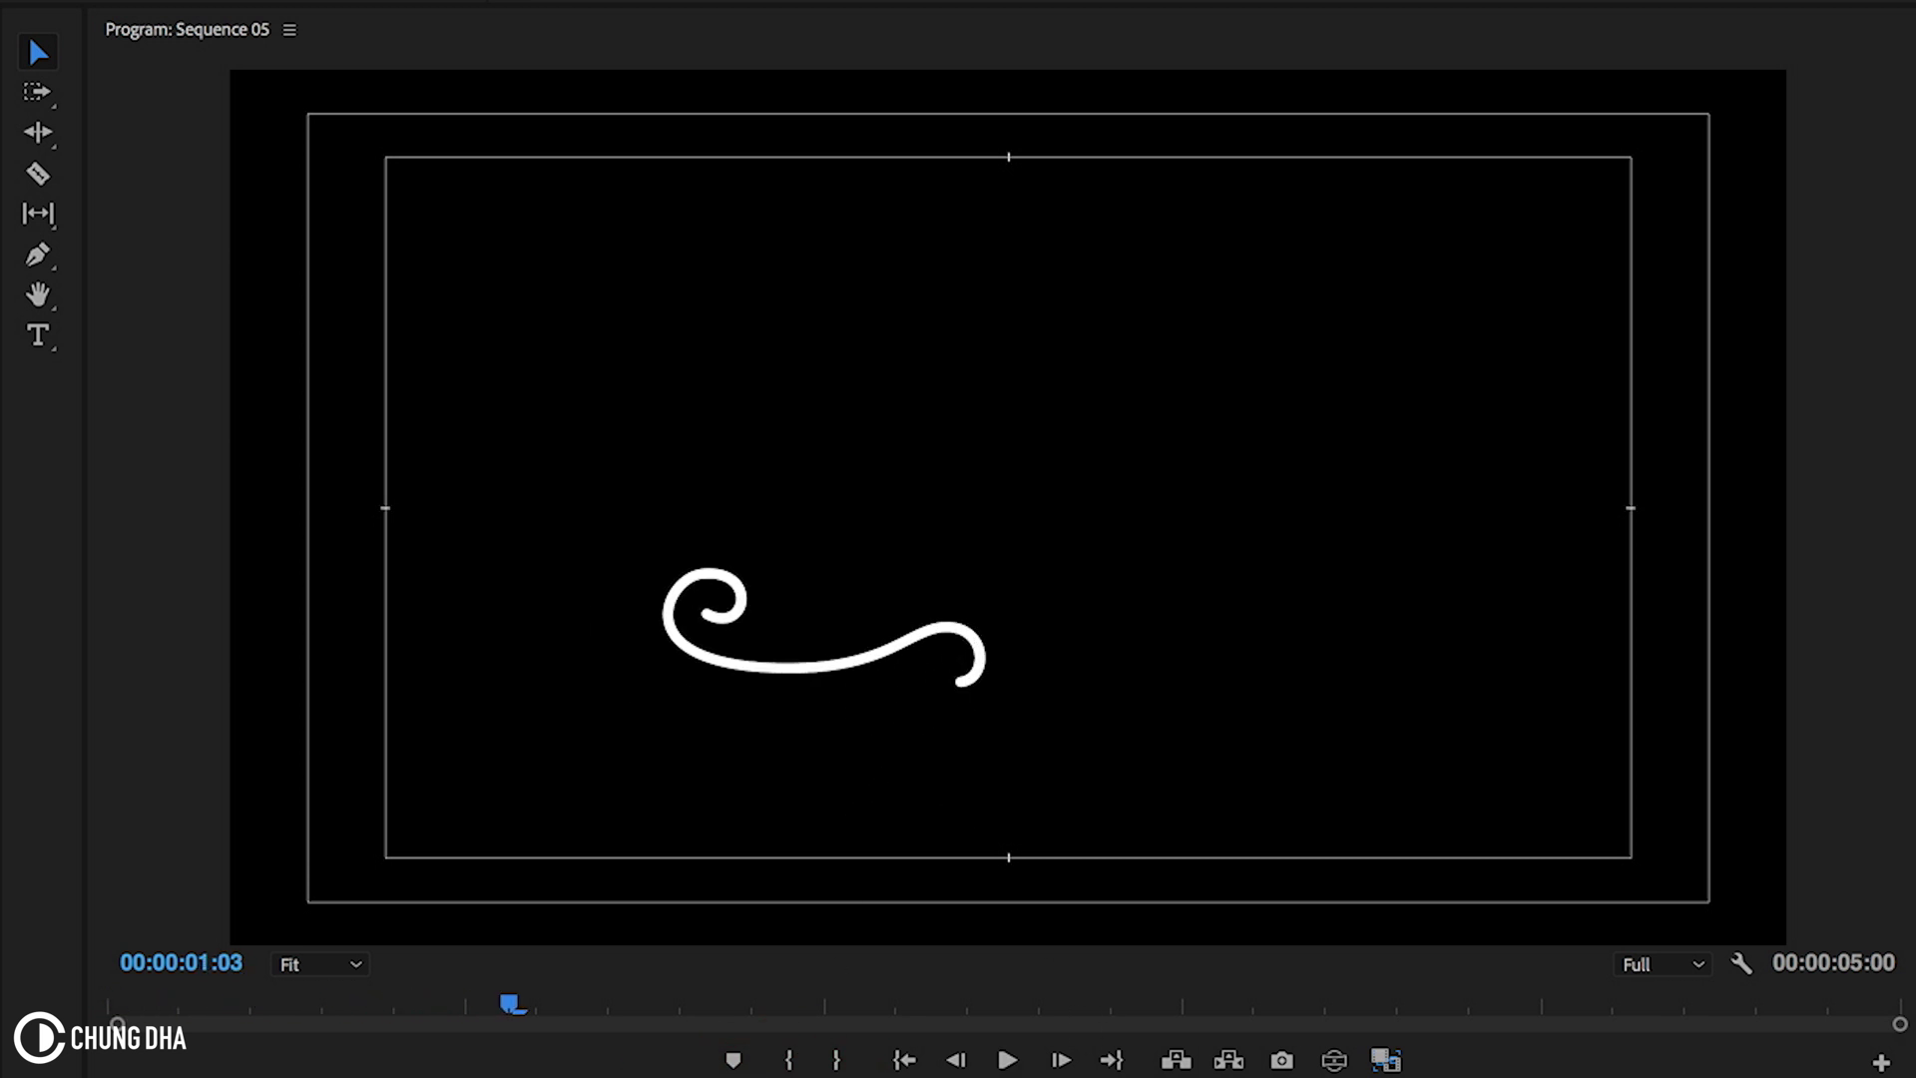
key("Home")
key("space")
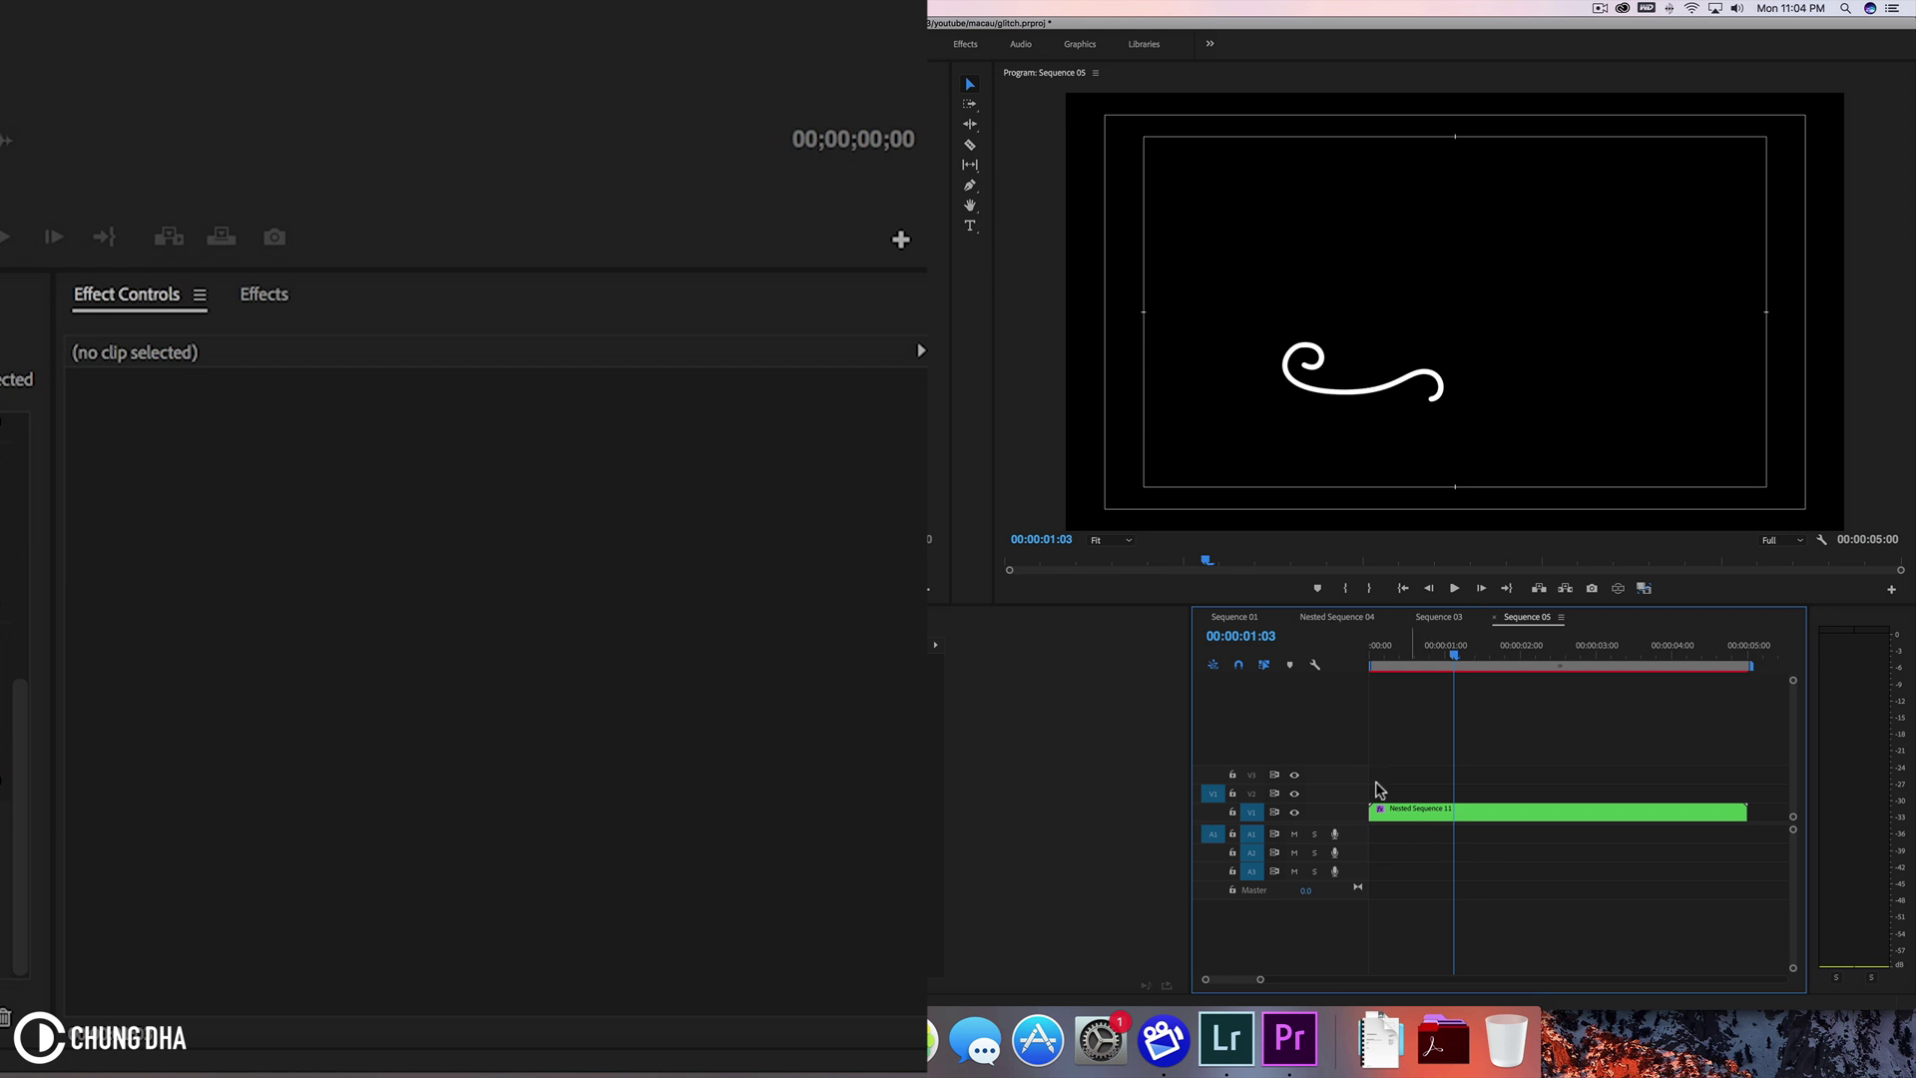
- Apply Distort > Mirror to Nested Sequence 11 and show its Effect Controls
left_click(264, 293)
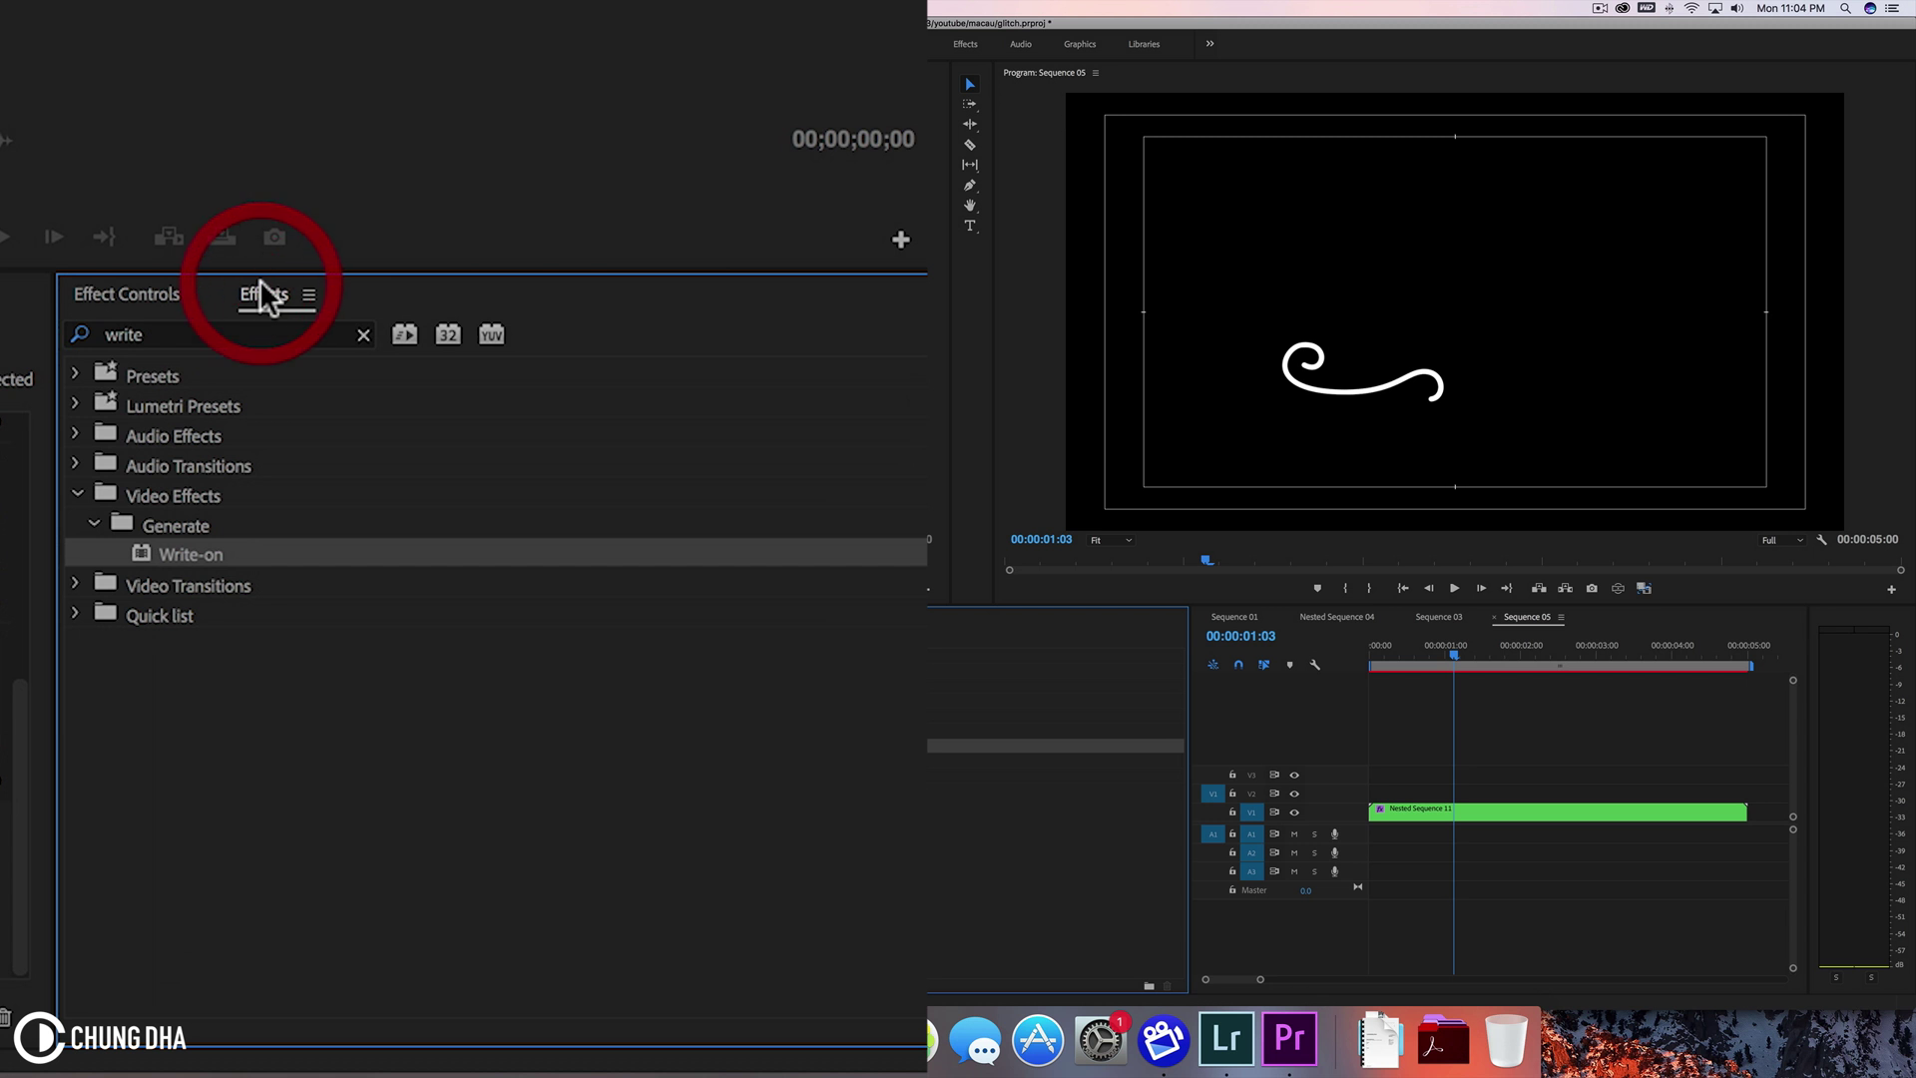
left_click(241, 334)
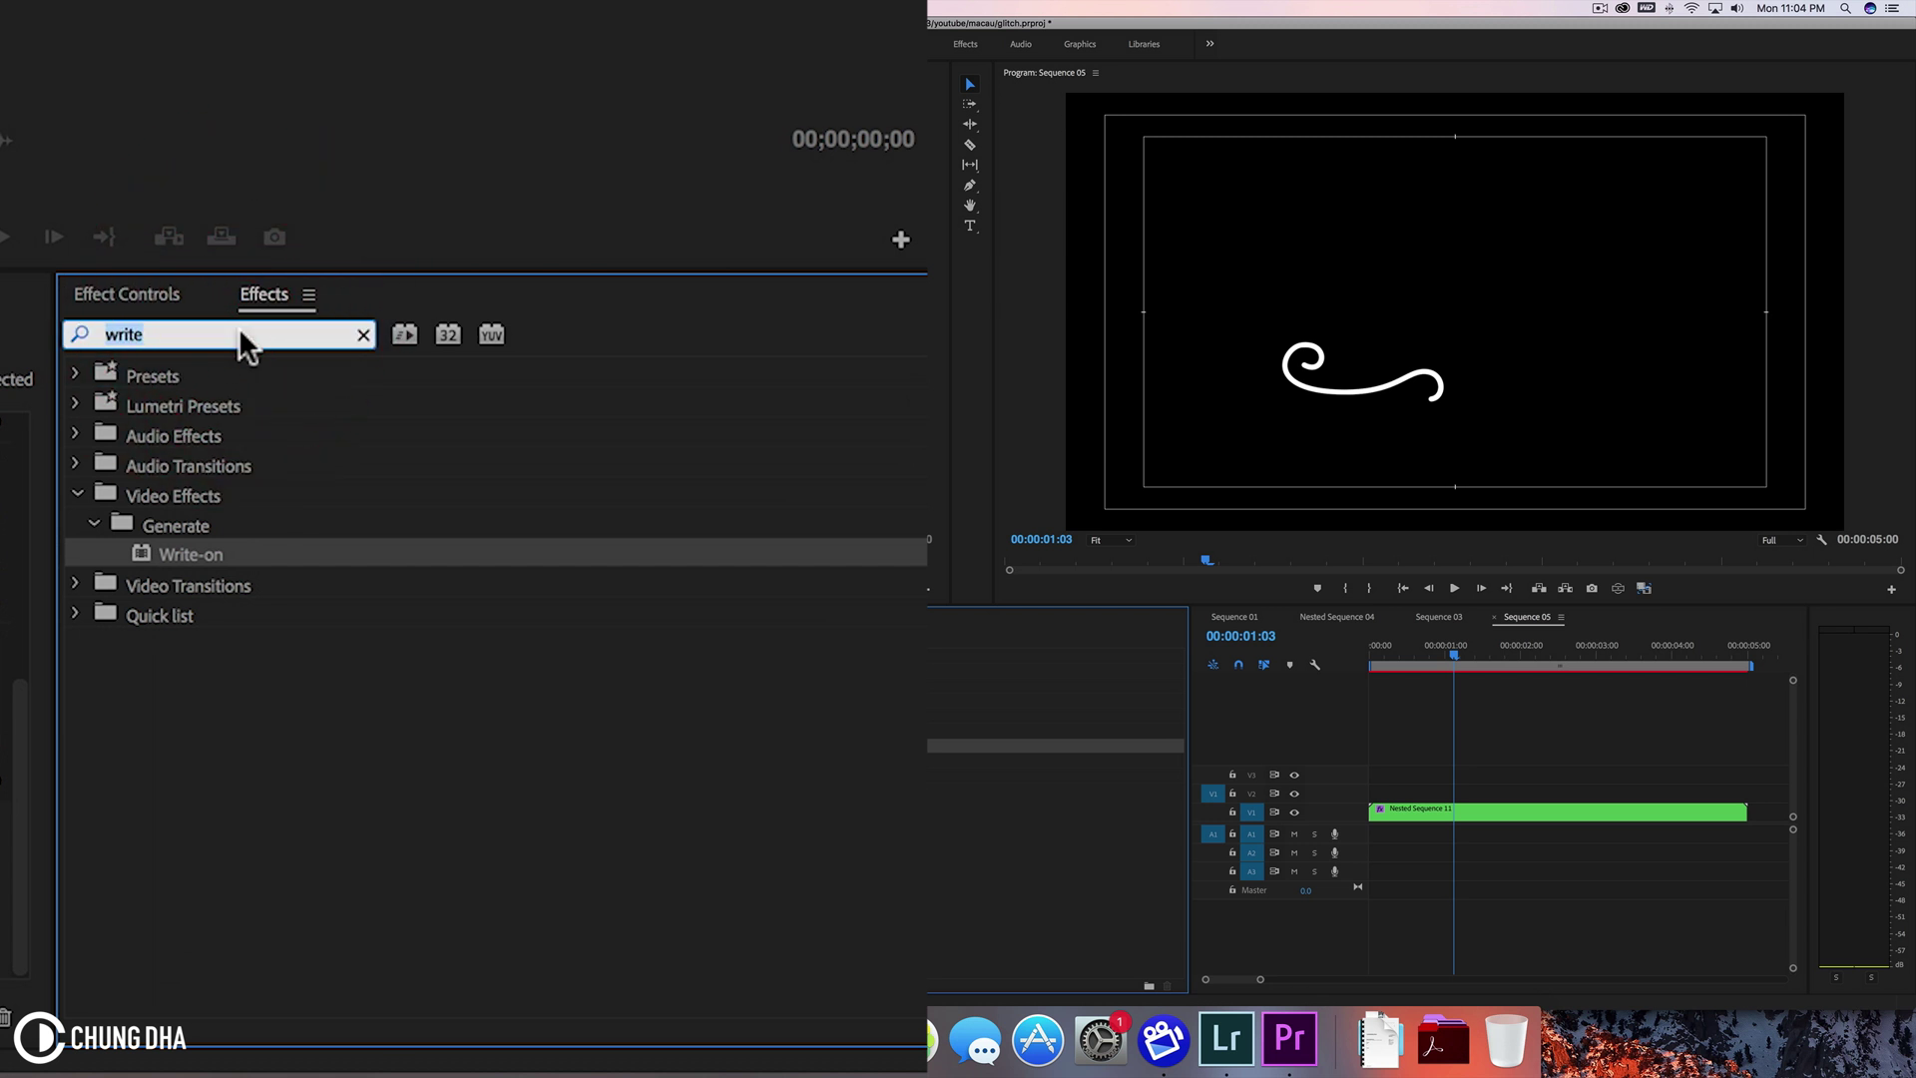
type("mirr")
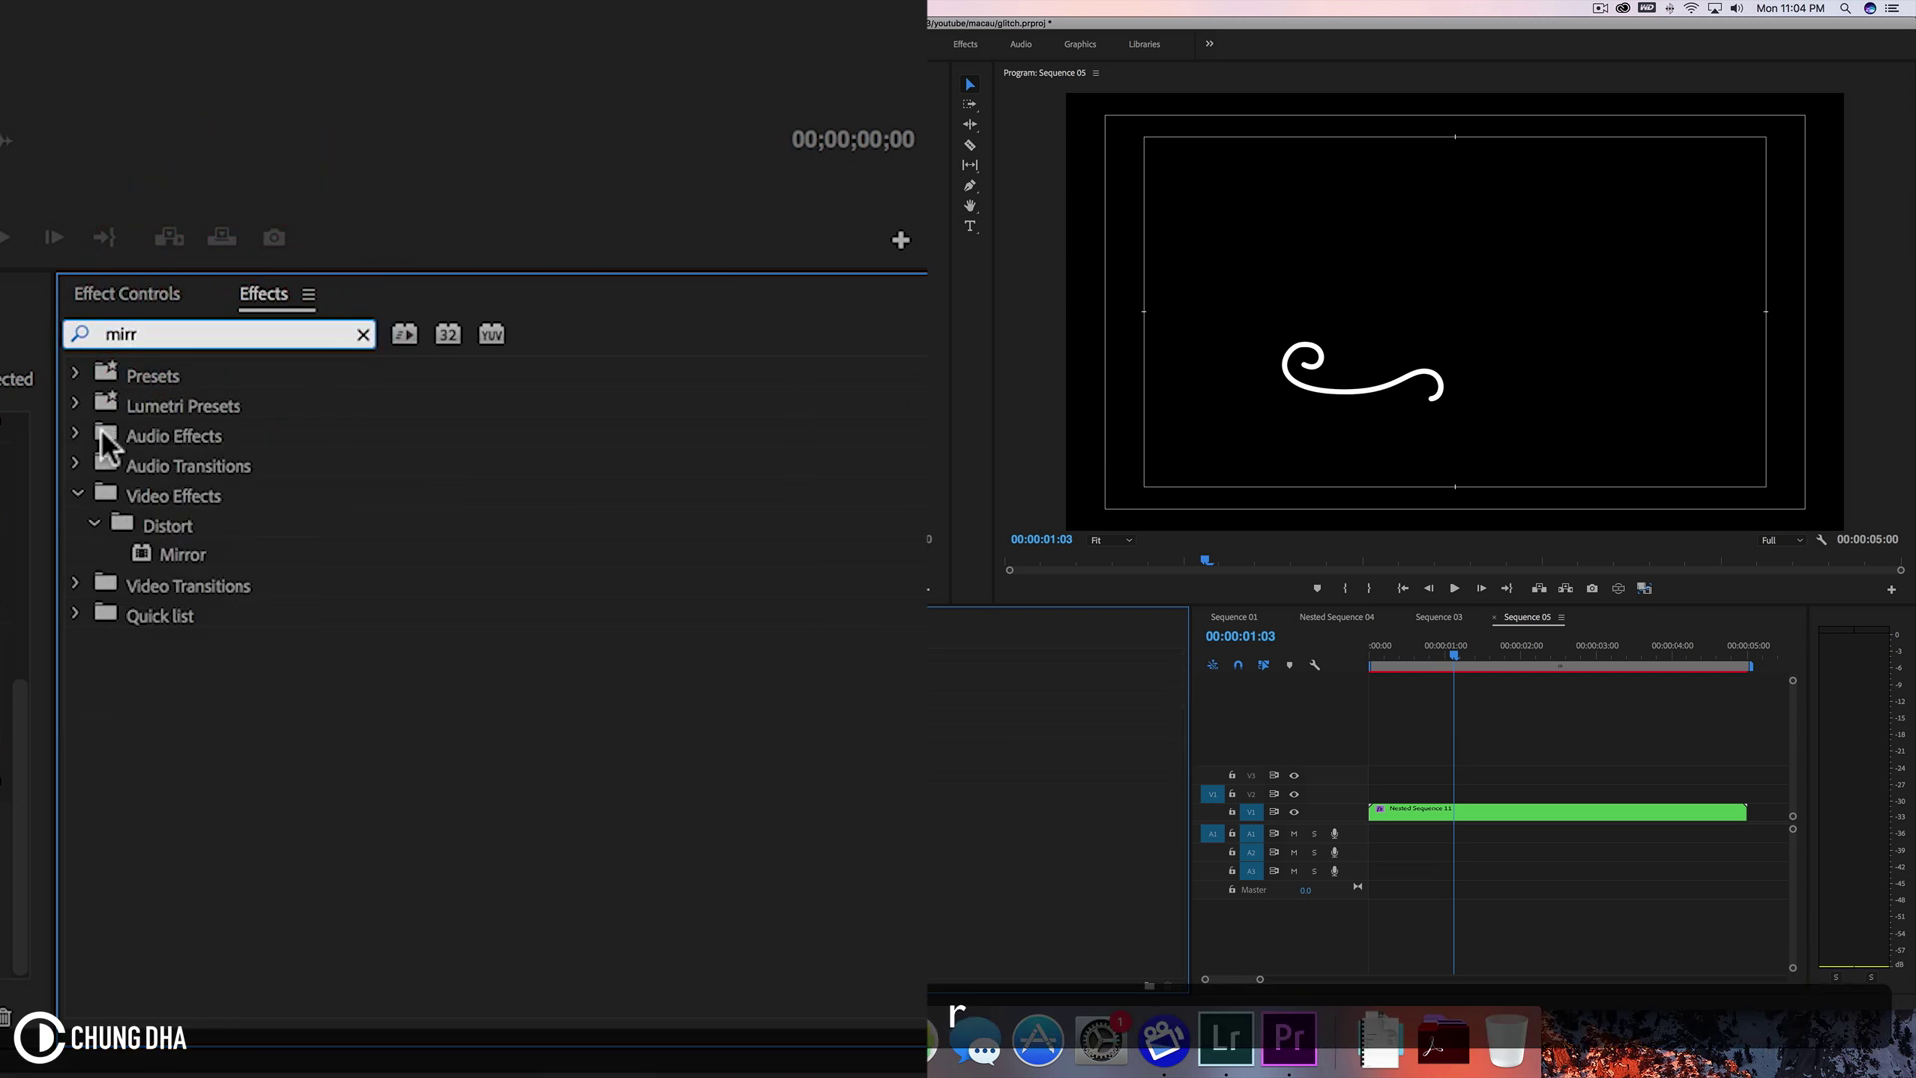
left_click_drag(196, 554, 1411, 703)
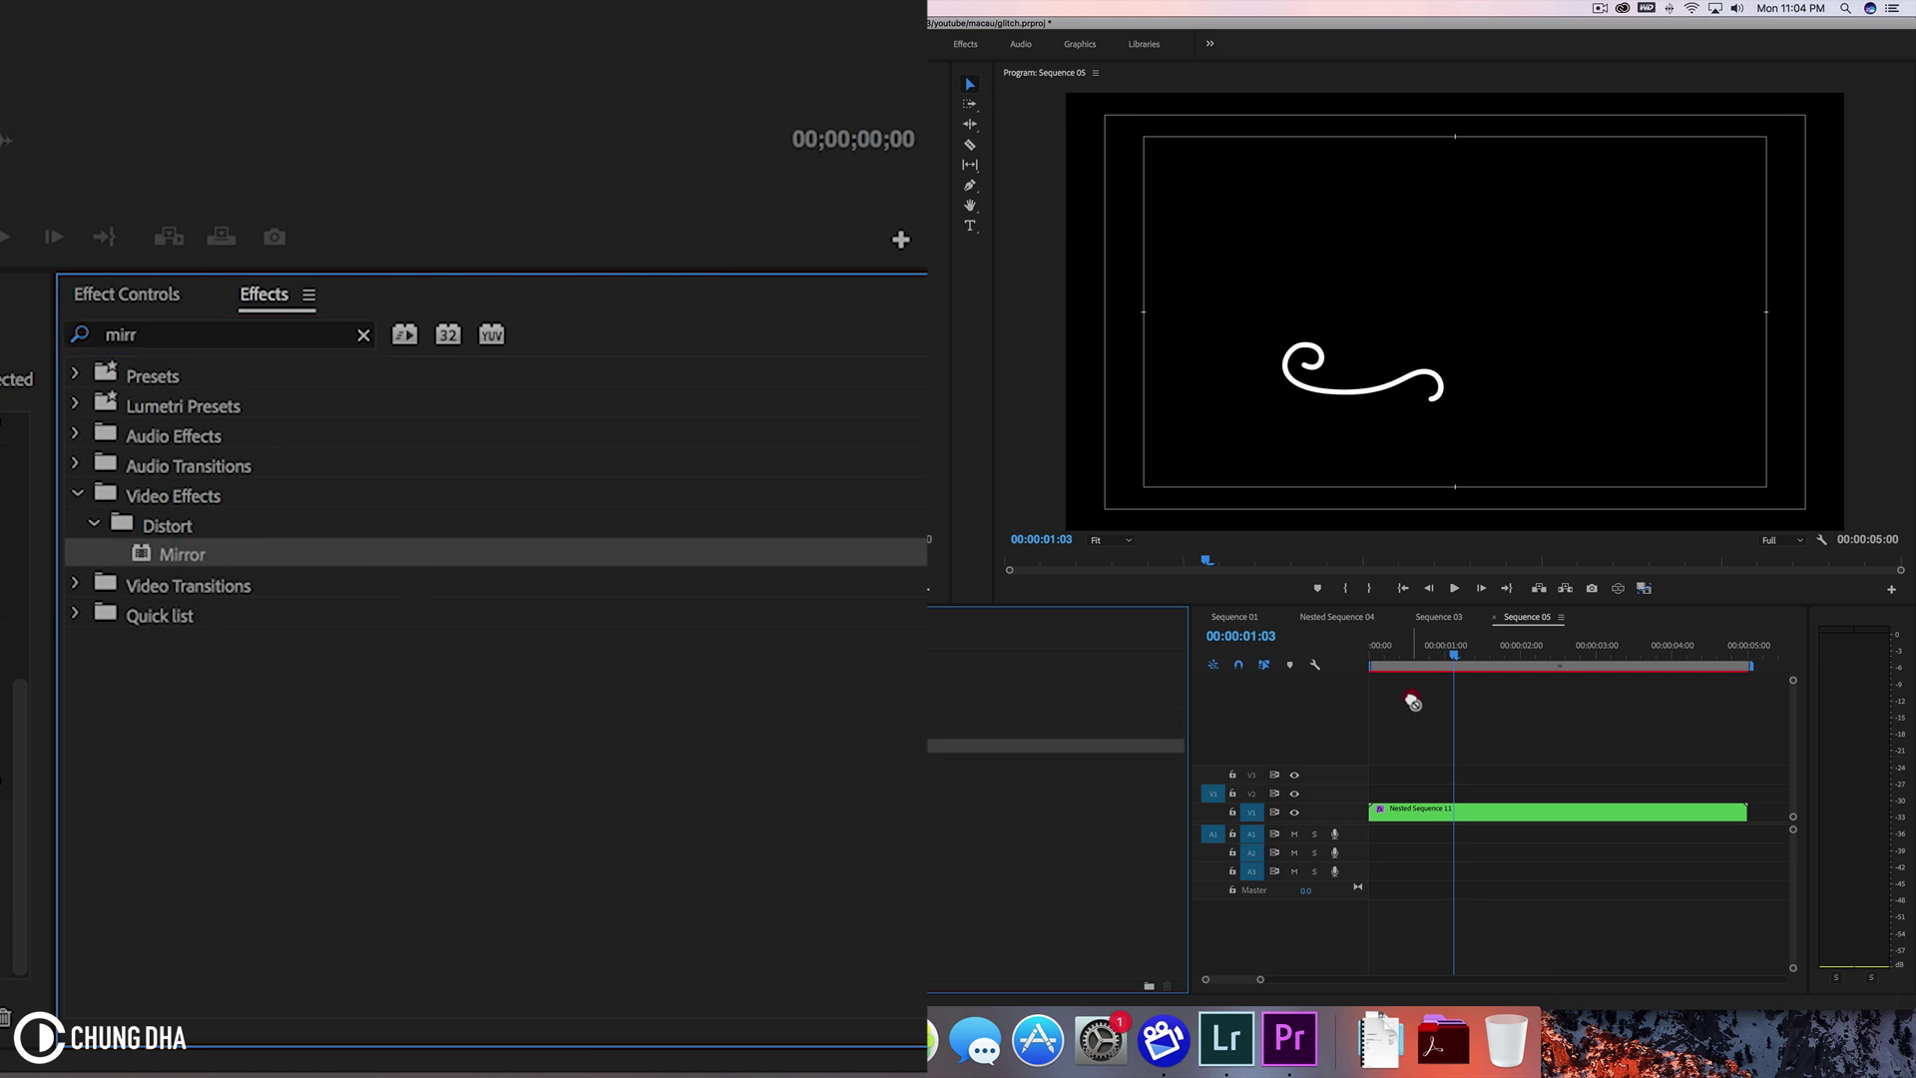
left_click(1459, 810)
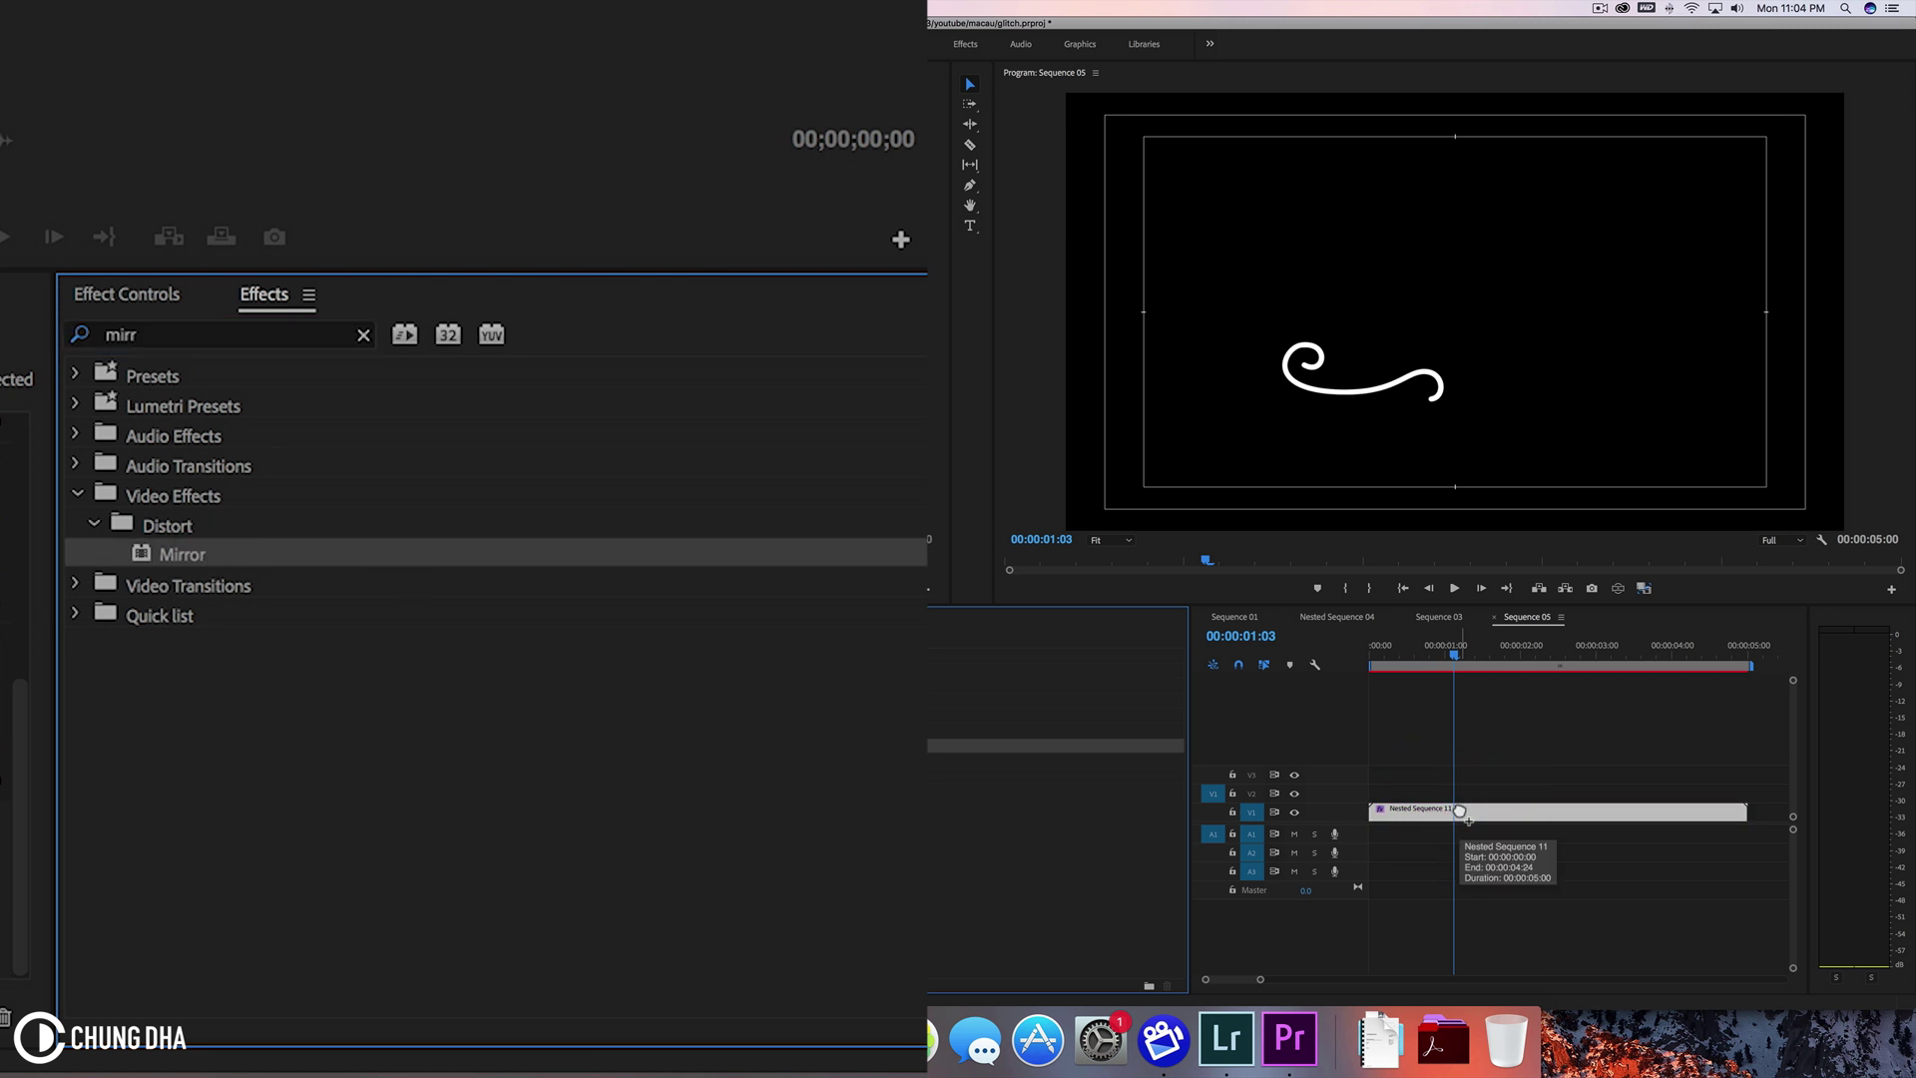
left_click(165, 293)
scroll(1055, 859, "down", 5)
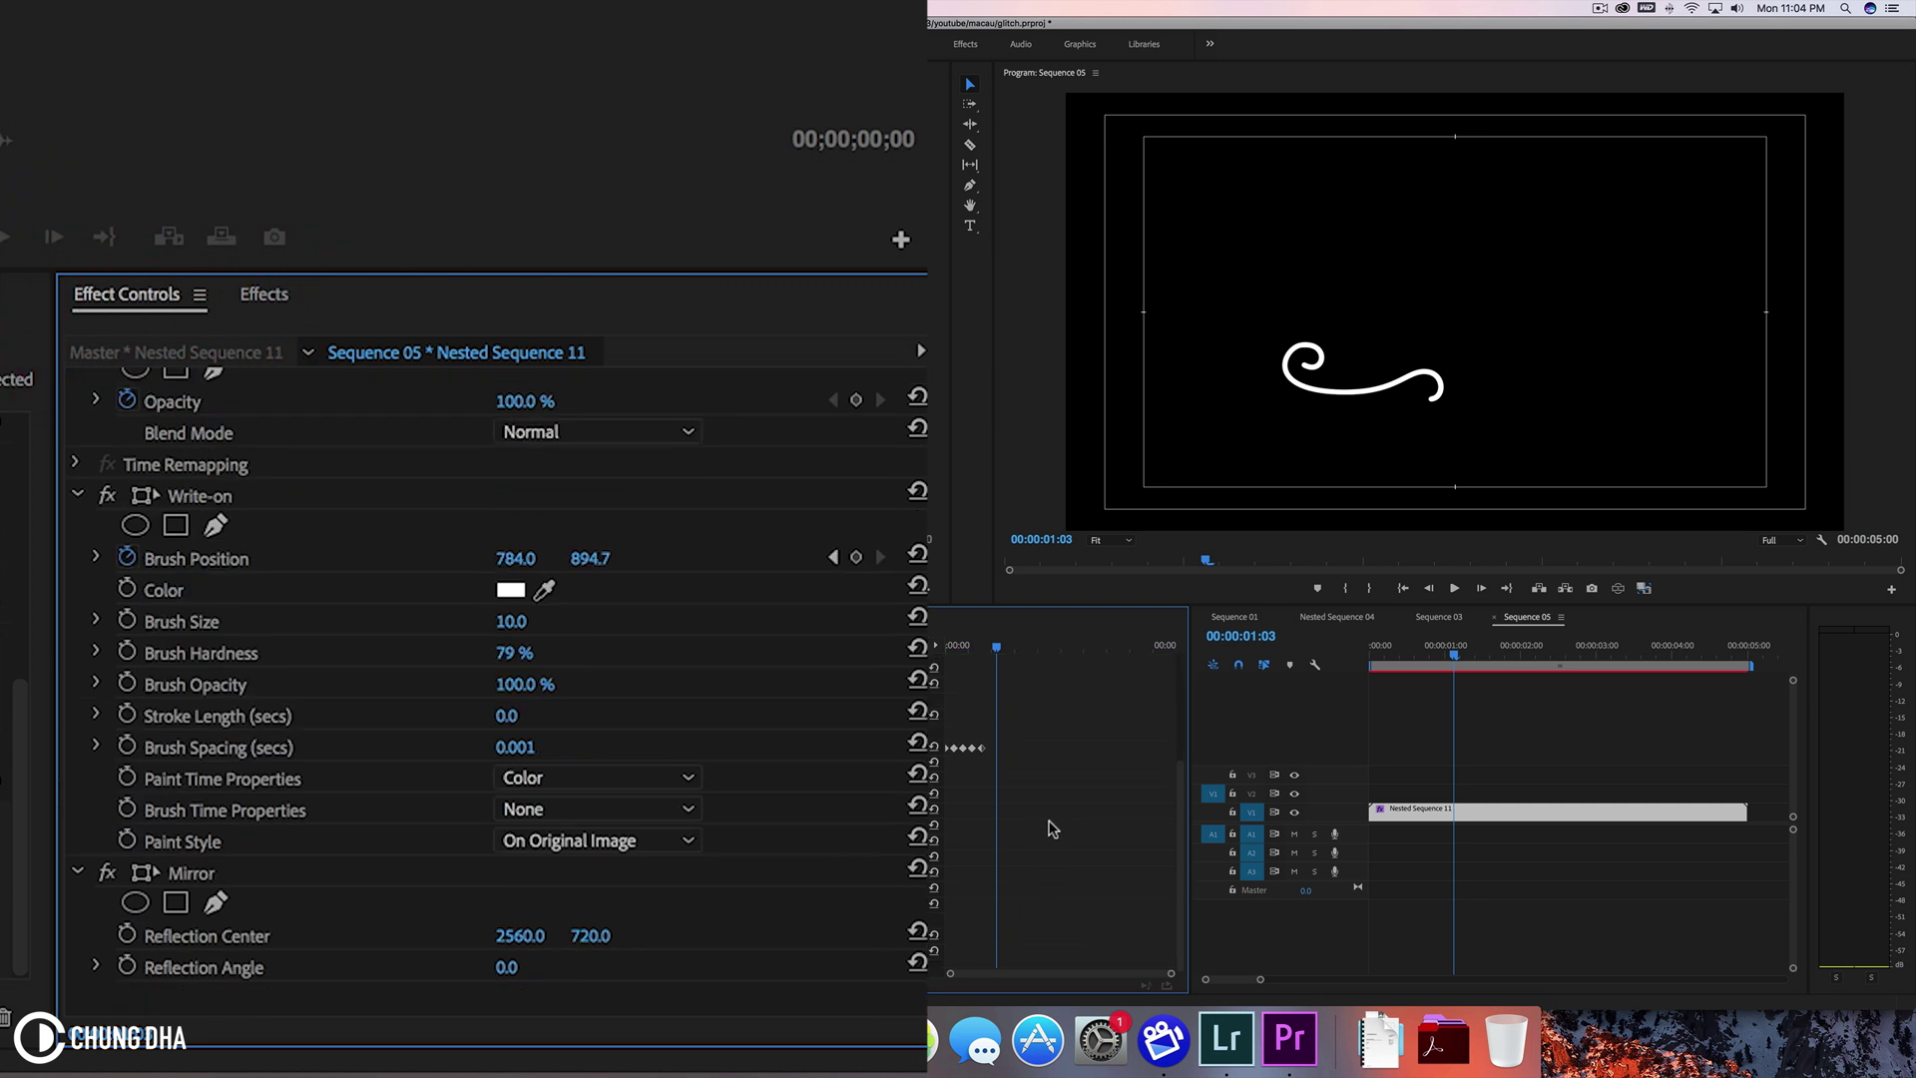
- Set Mirror's Reflection Center X to 1280
left_click(524, 934)
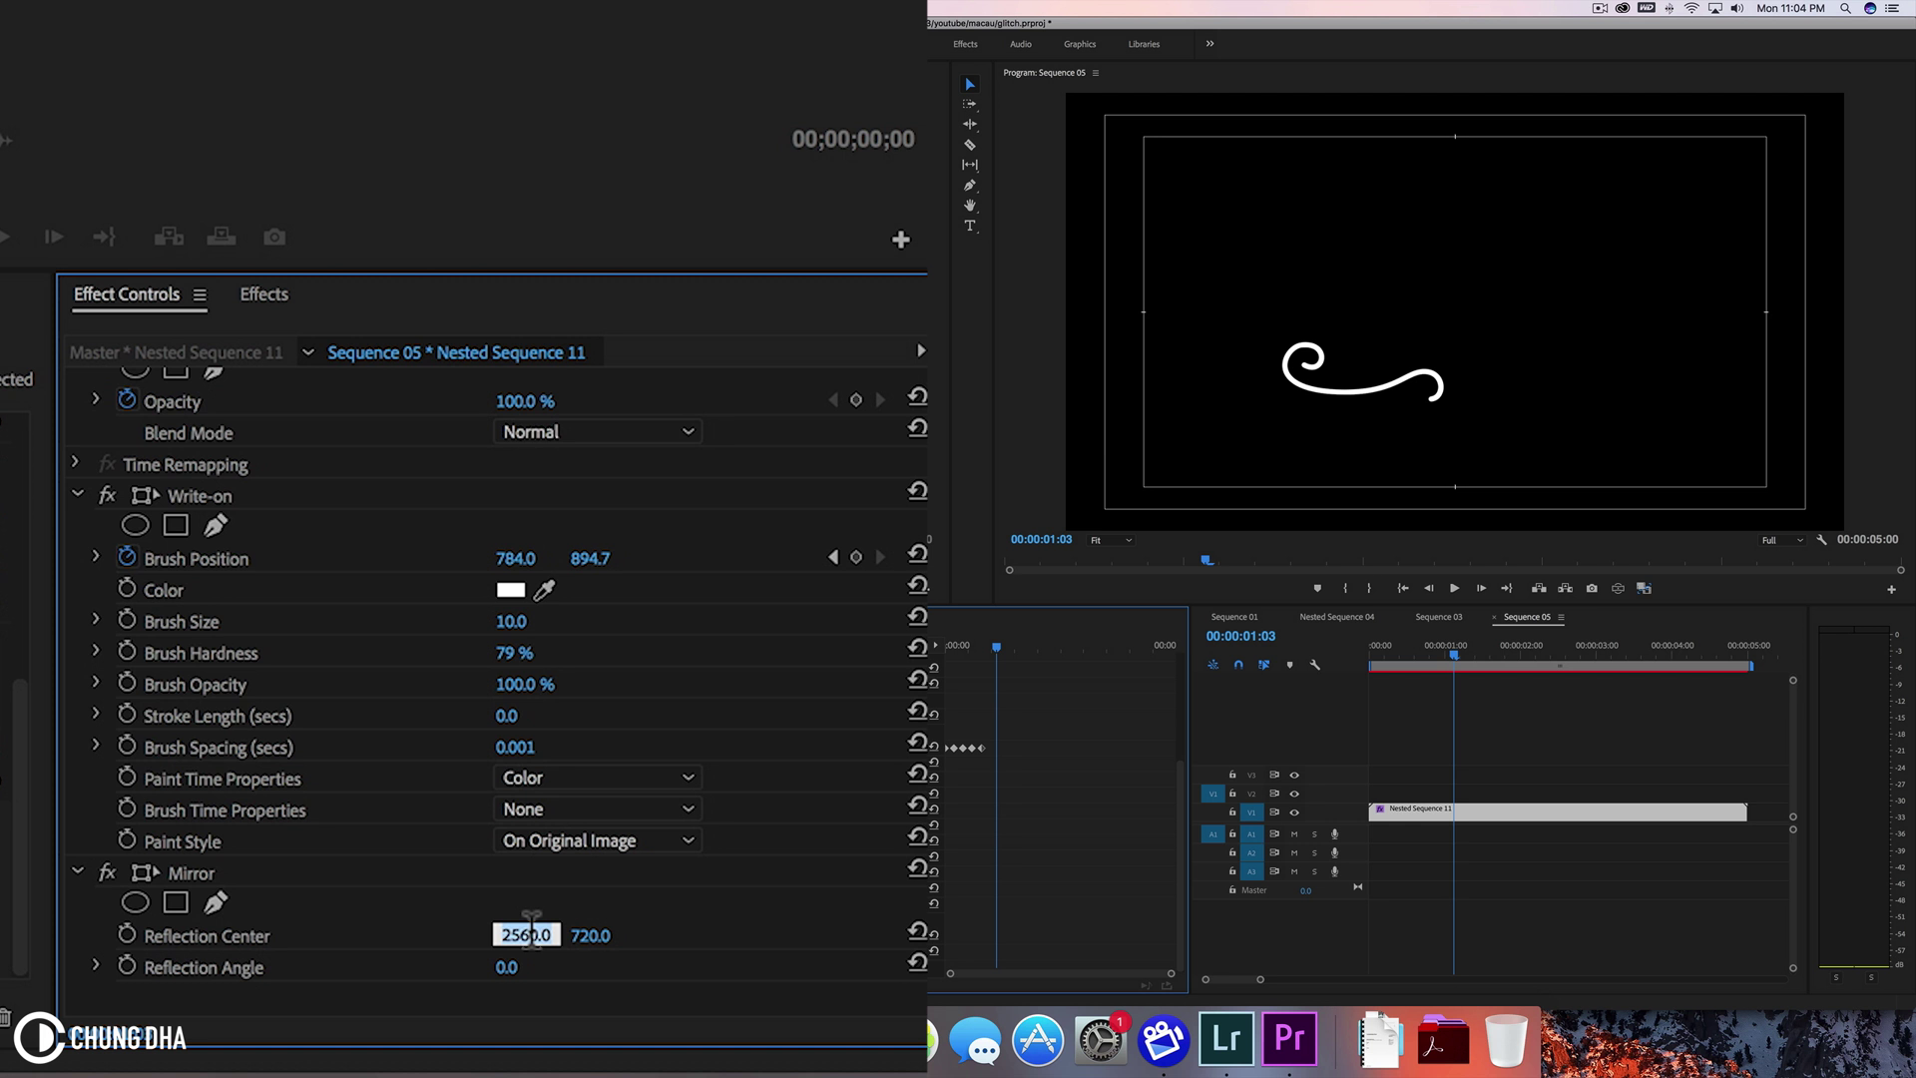
type("1")
key("BackSpace")
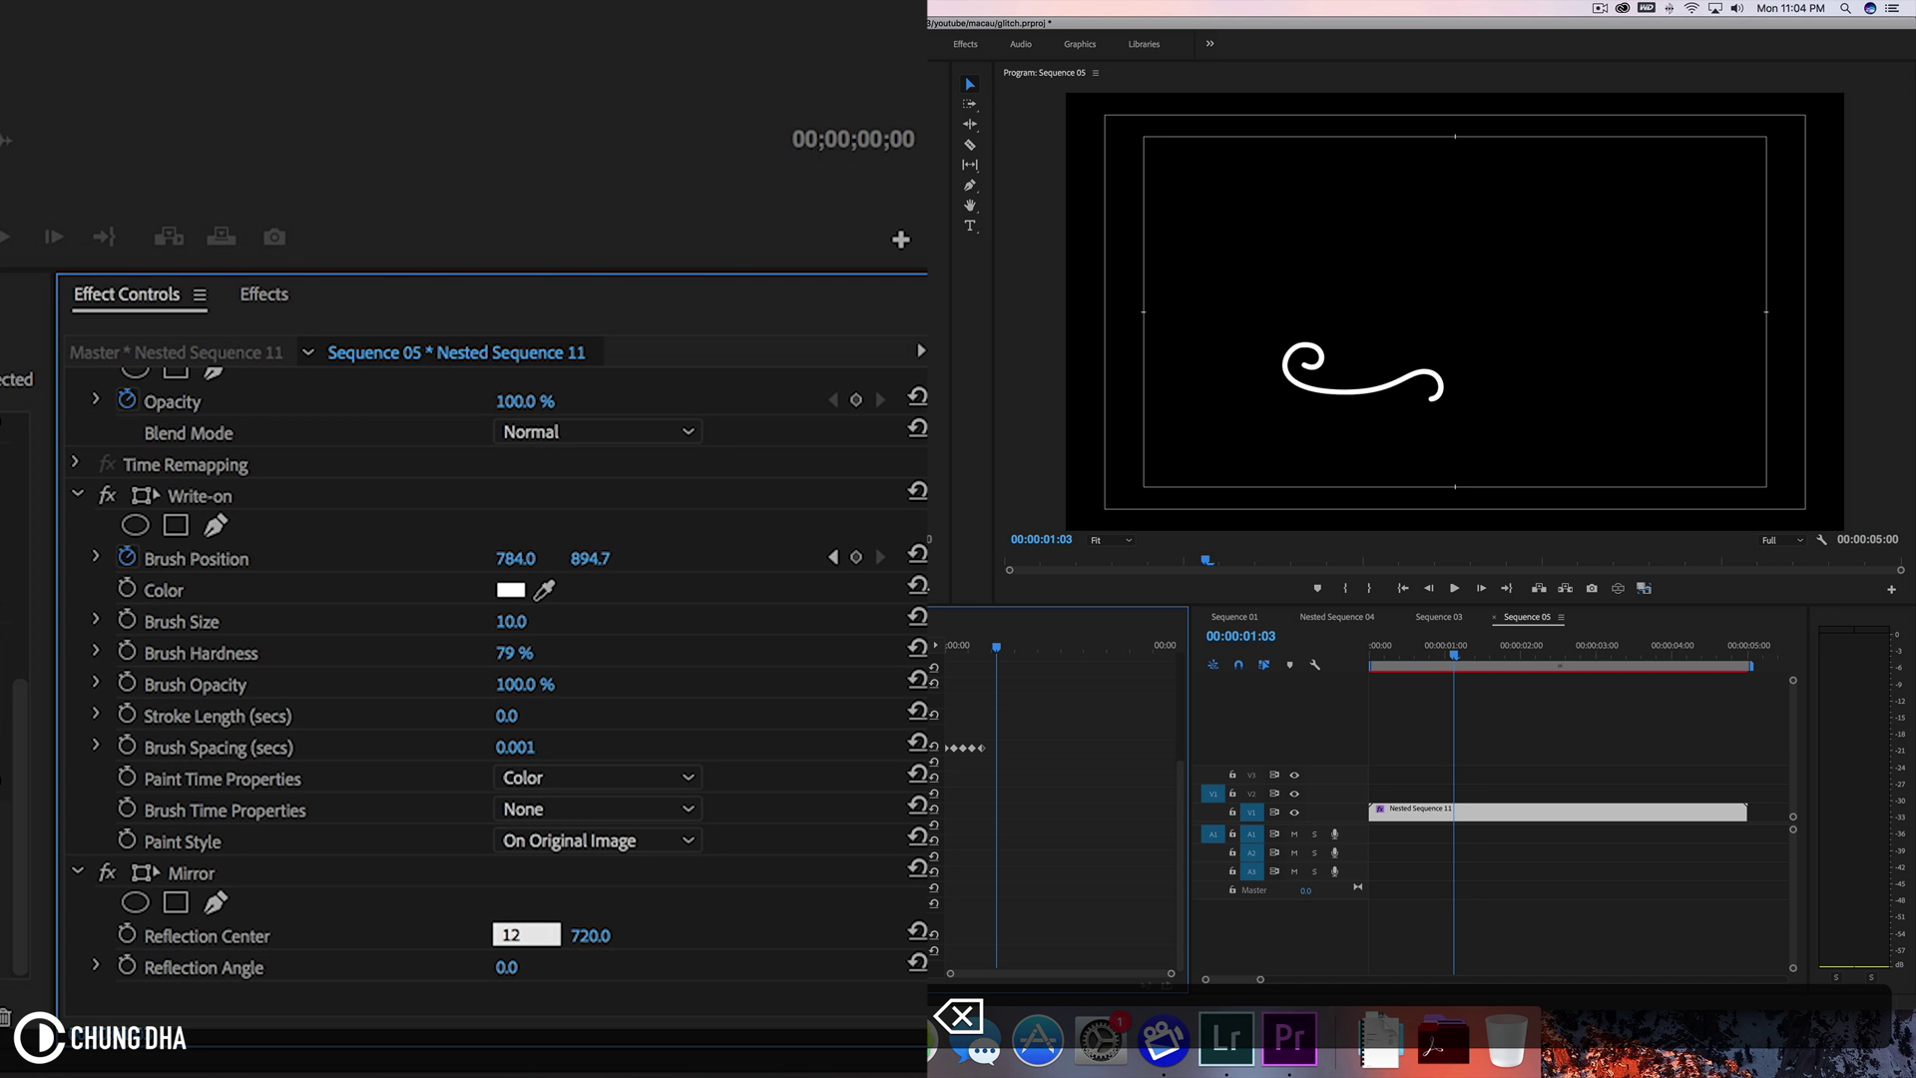
type("80")
key("Return")
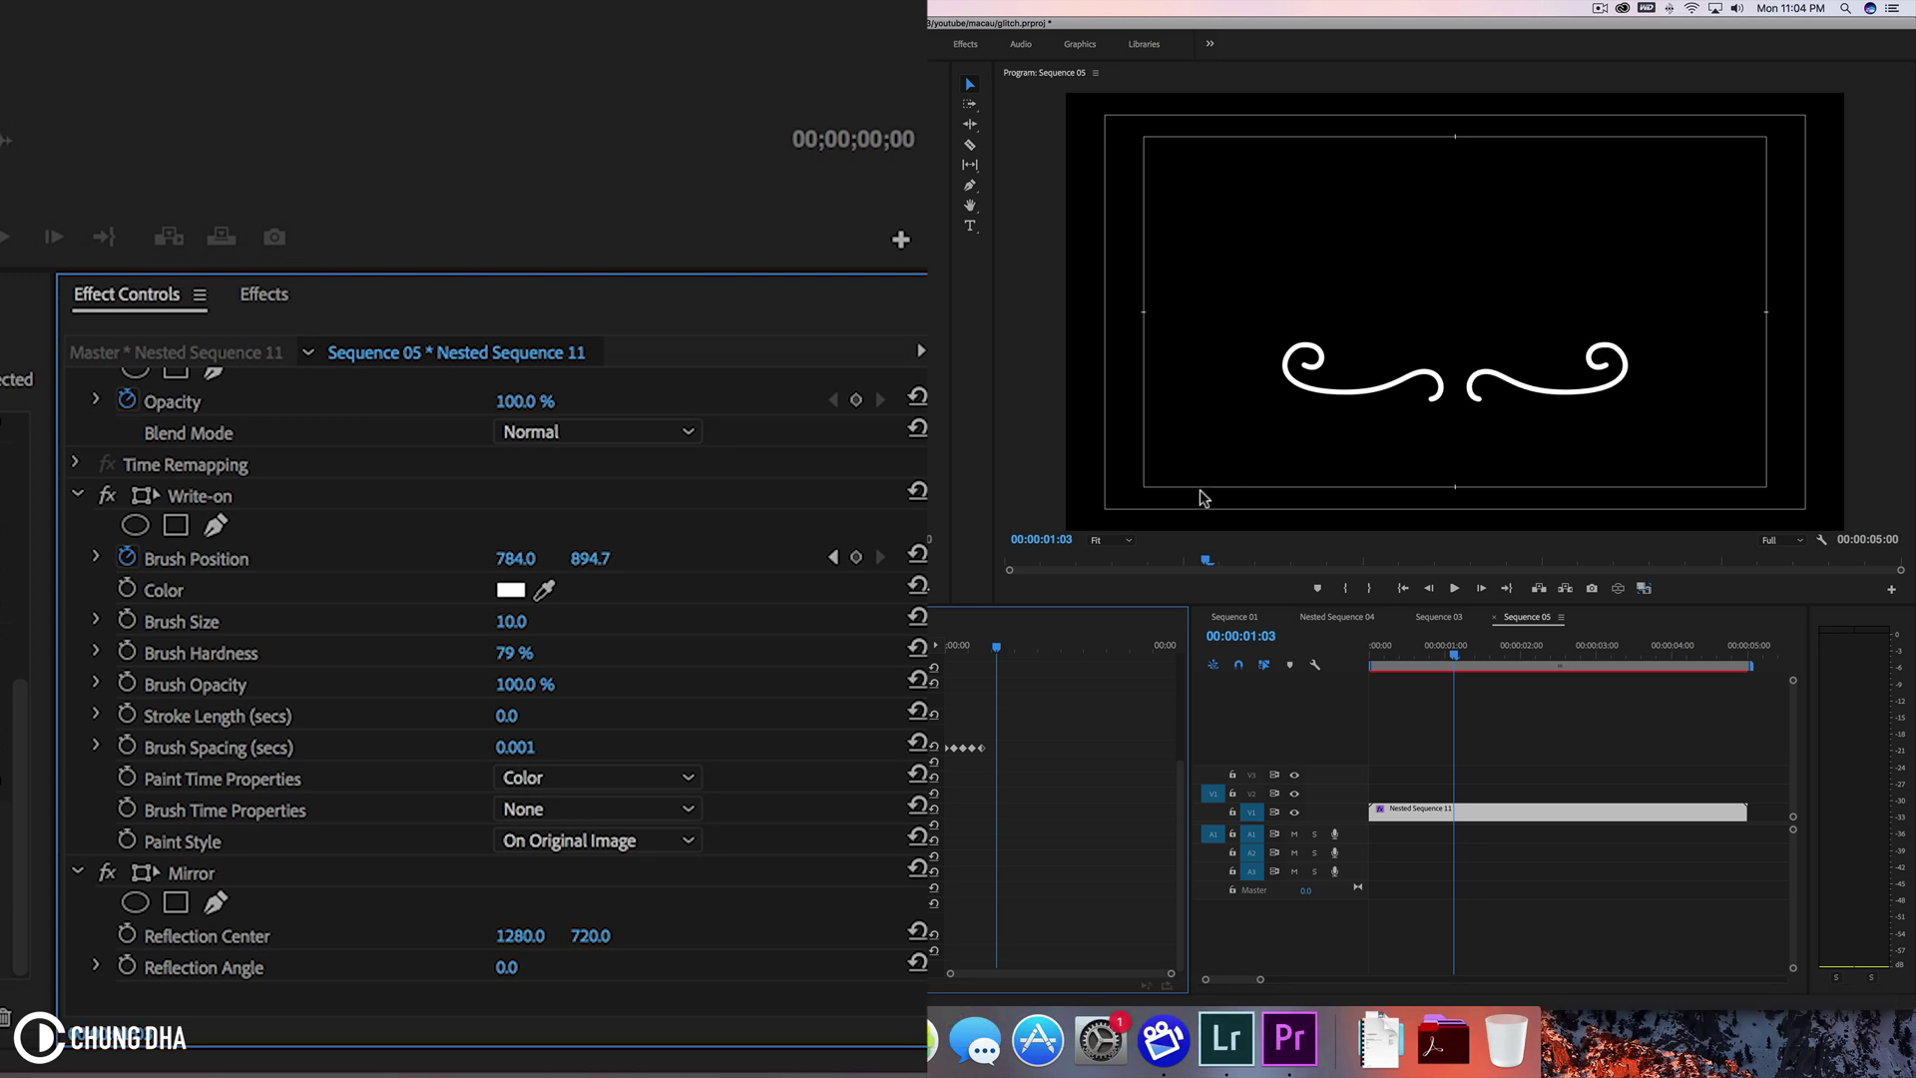
- Play the mirrored swirls, then put the blue Color Matte on V1 beneath Nested Sequence 11
key("Home")
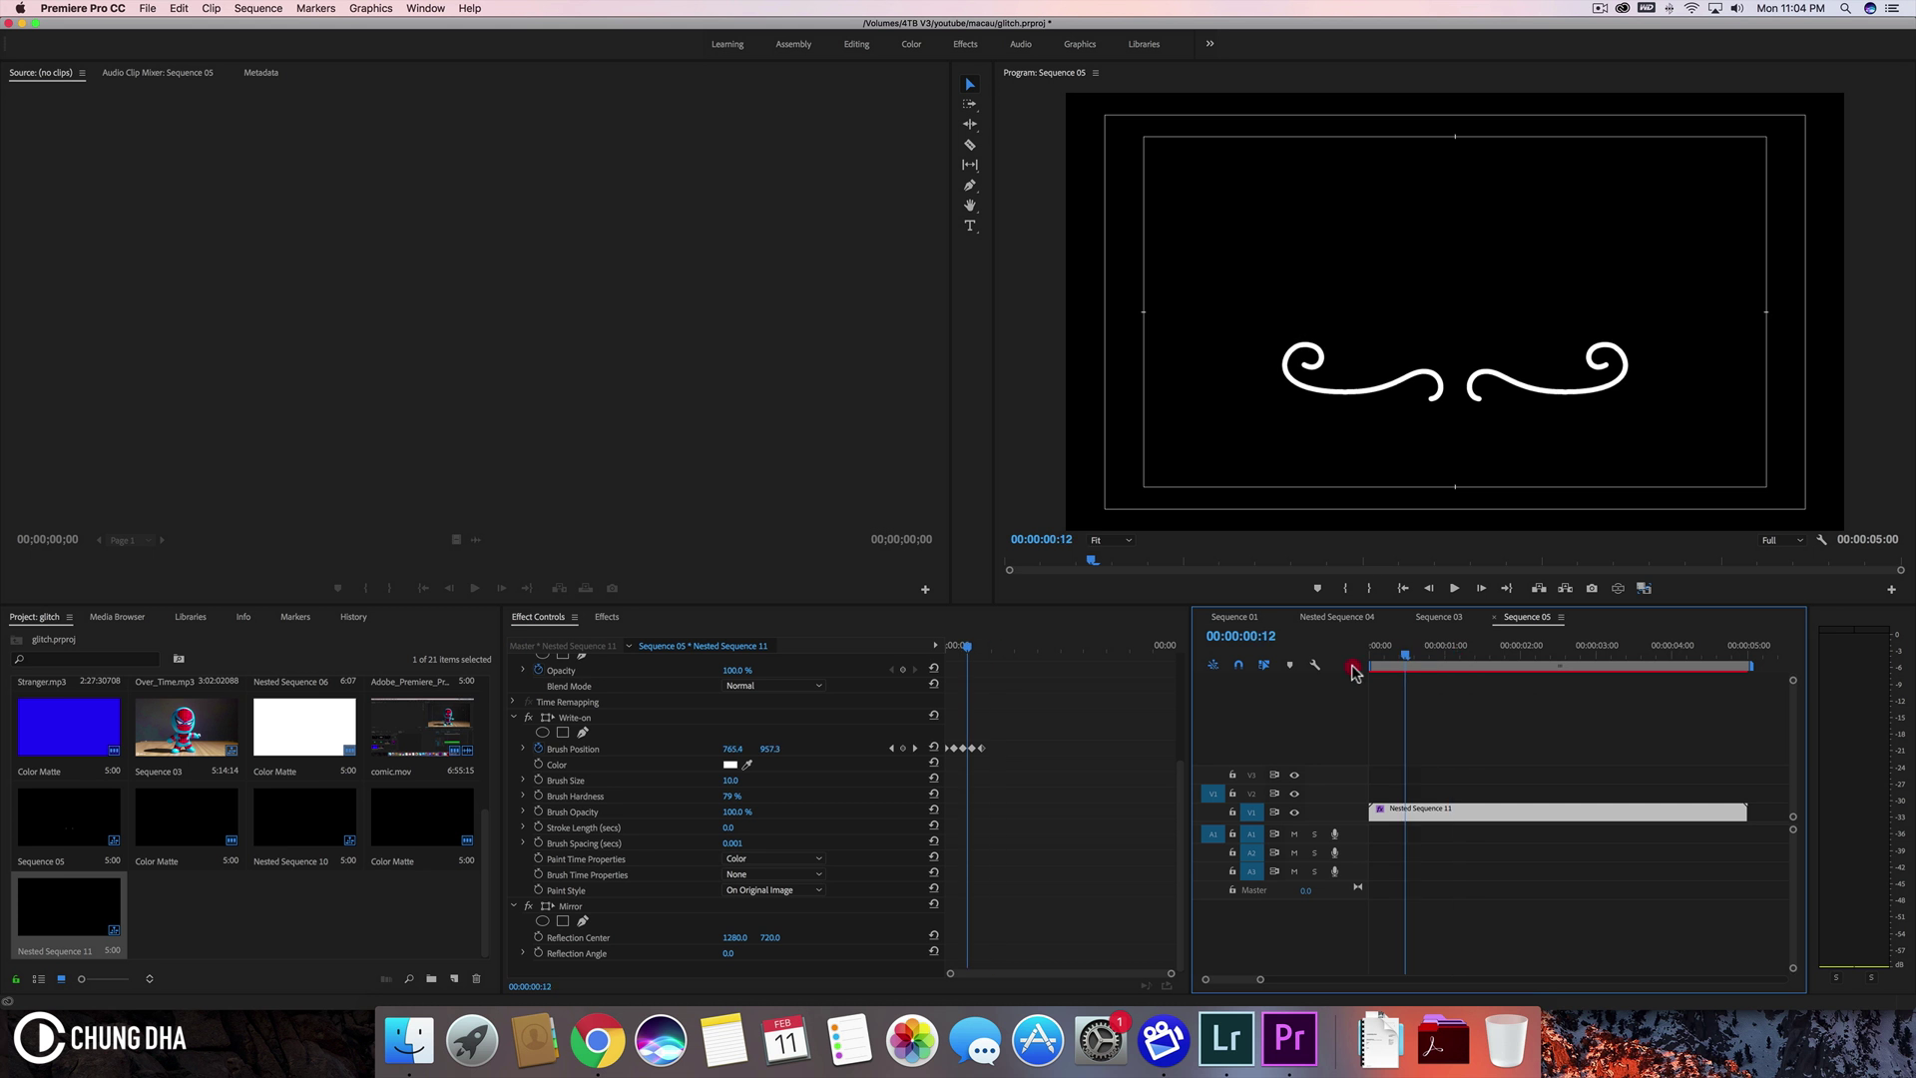
key("space")
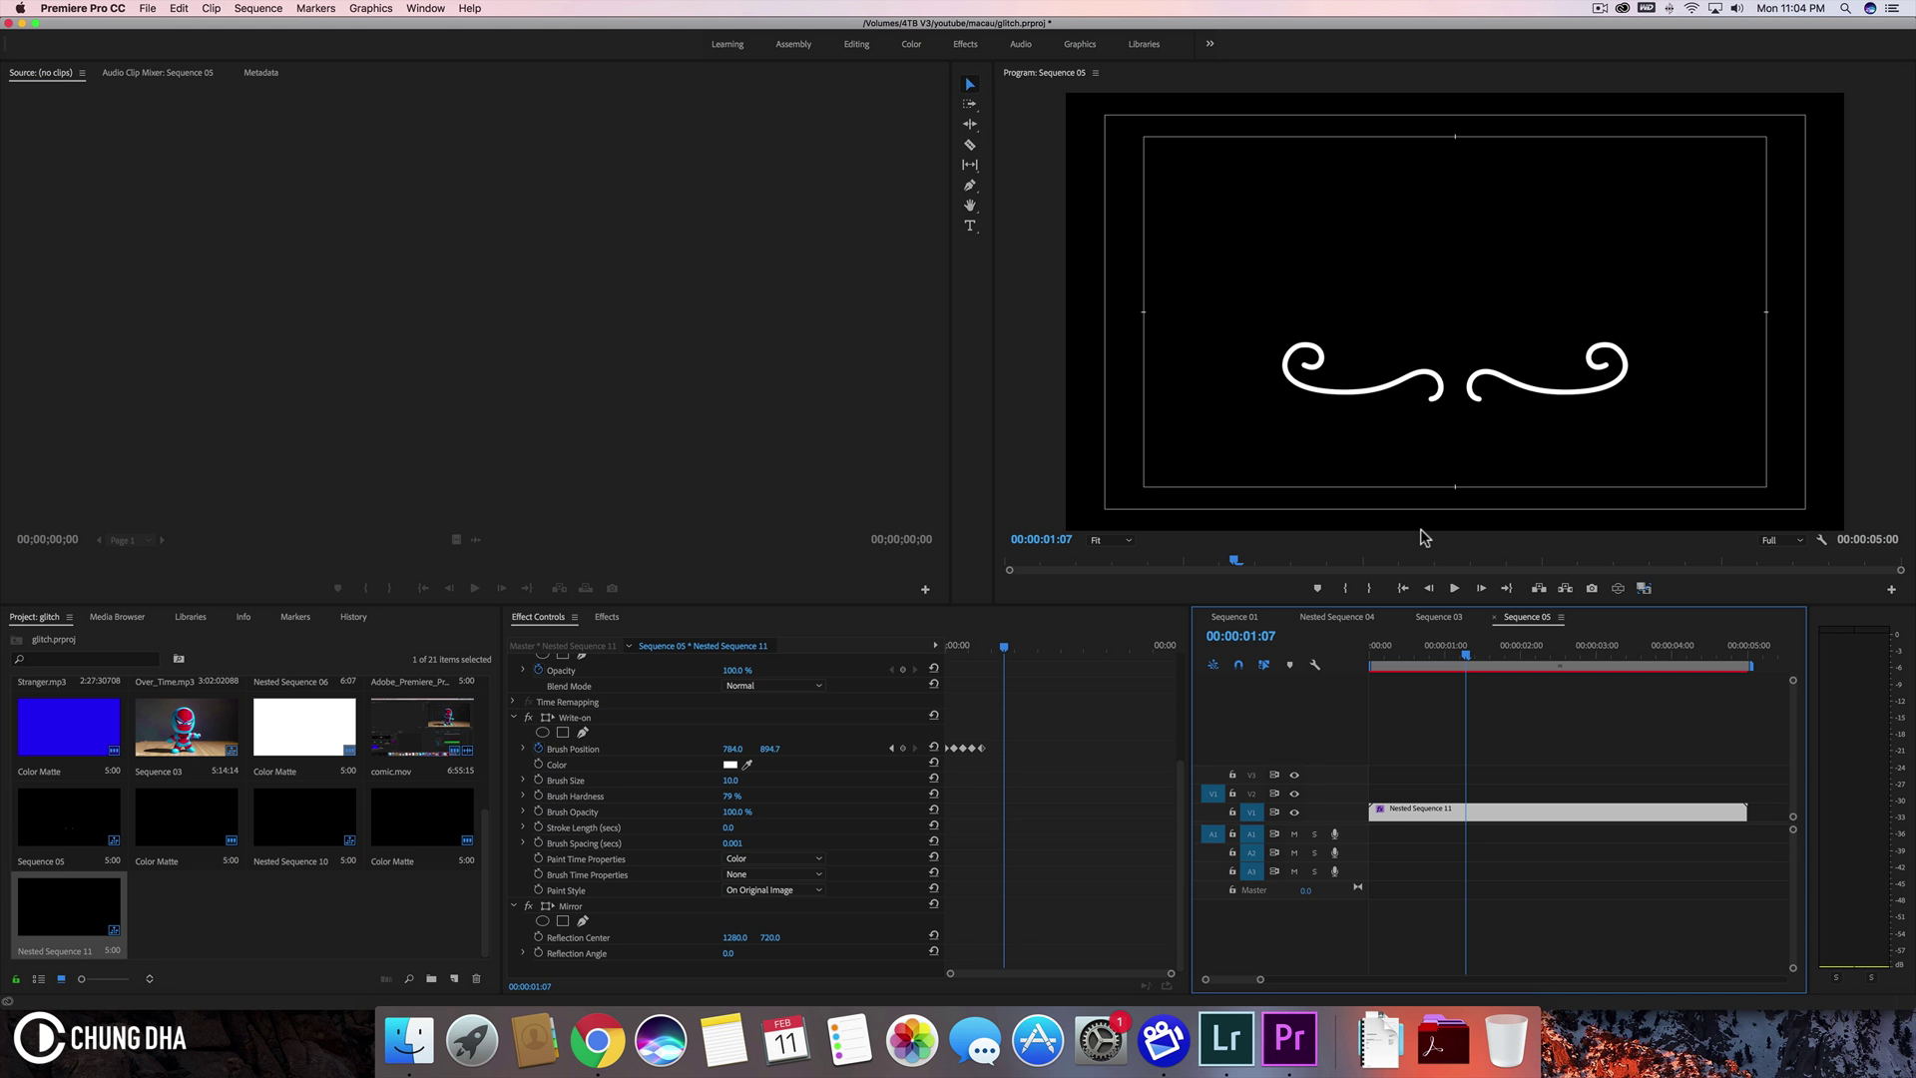
left_click(87, 733)
mouse_move(1300, 897)
left_mouse_down()
mouse_move(1374, 836)
mouse_move(1624, 777)
mouse_move(1591, 798)
mouse_move(1556, 753)
left_mouse_up()
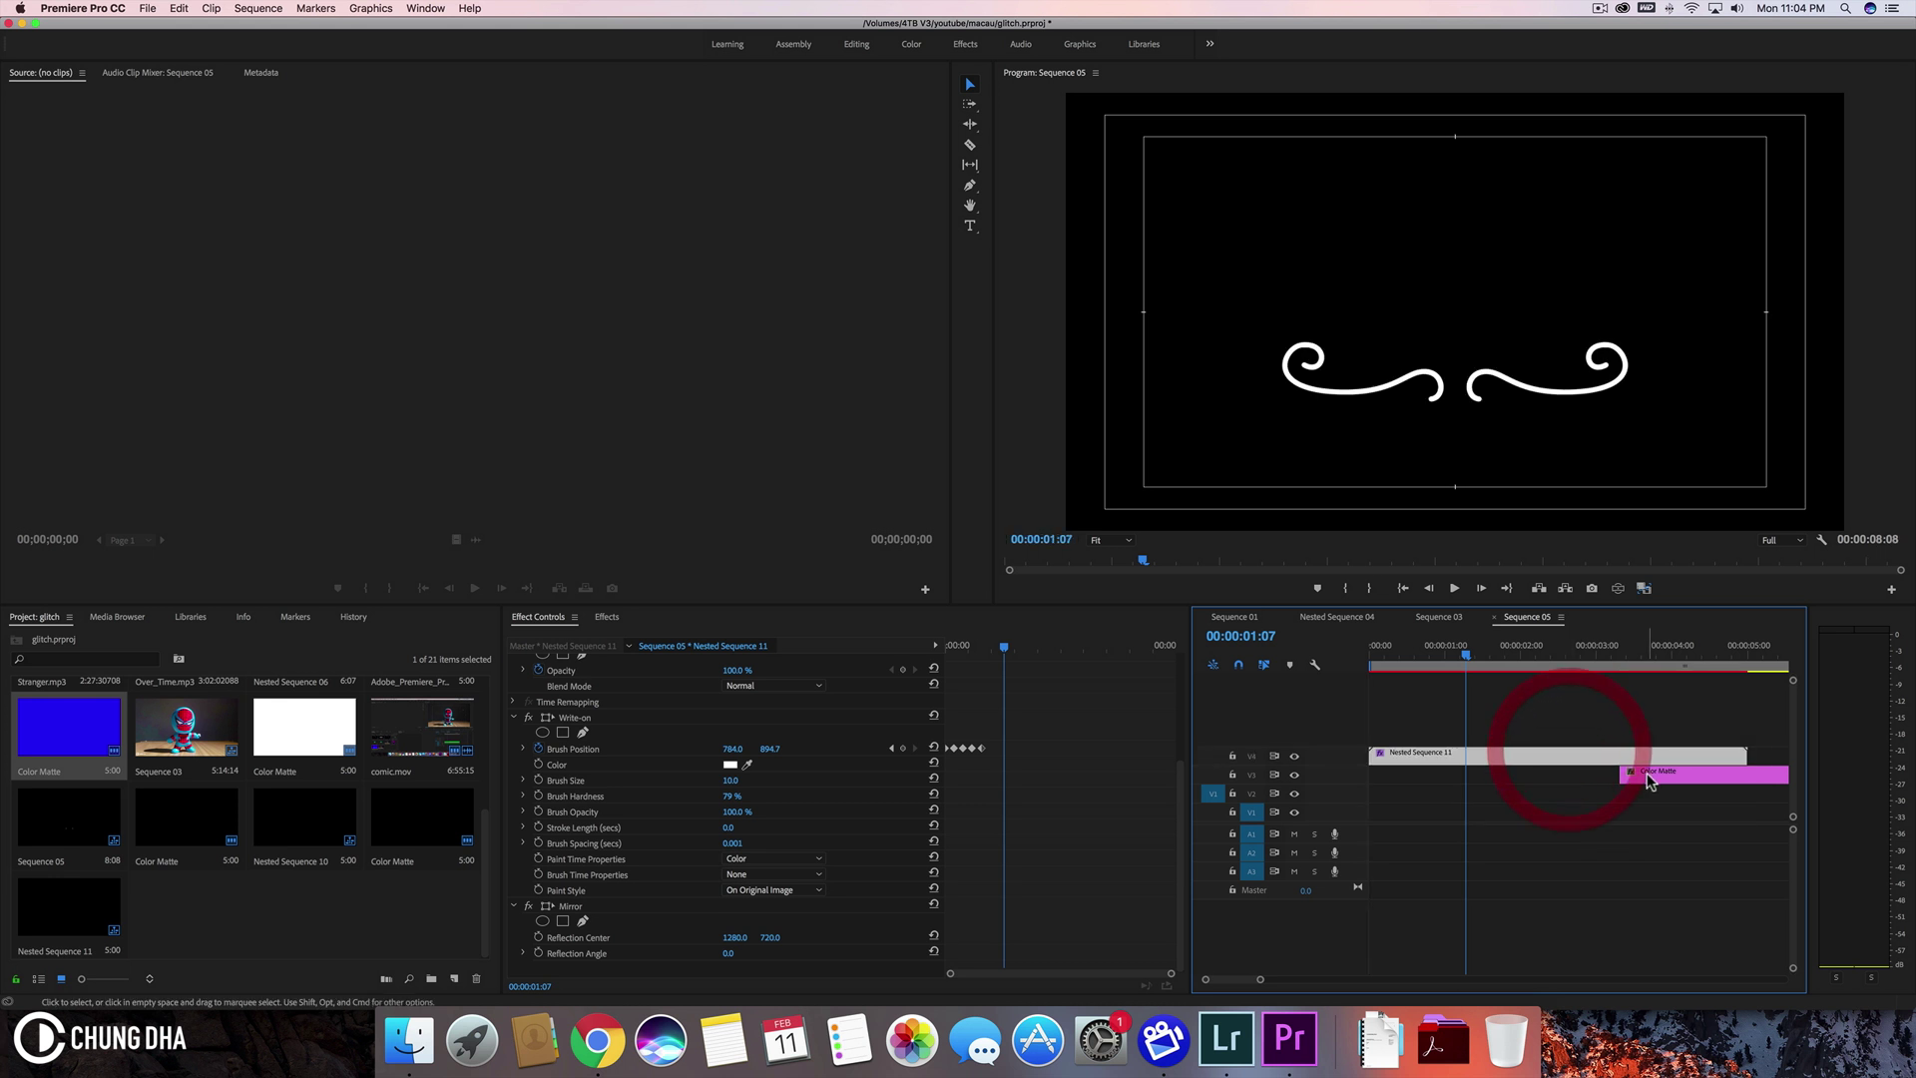
mouse_move(1692, 776)
left_mouse_down()
mouse_move(1404, 826)
mouse_move(1402, 790)
left_mouse_up()
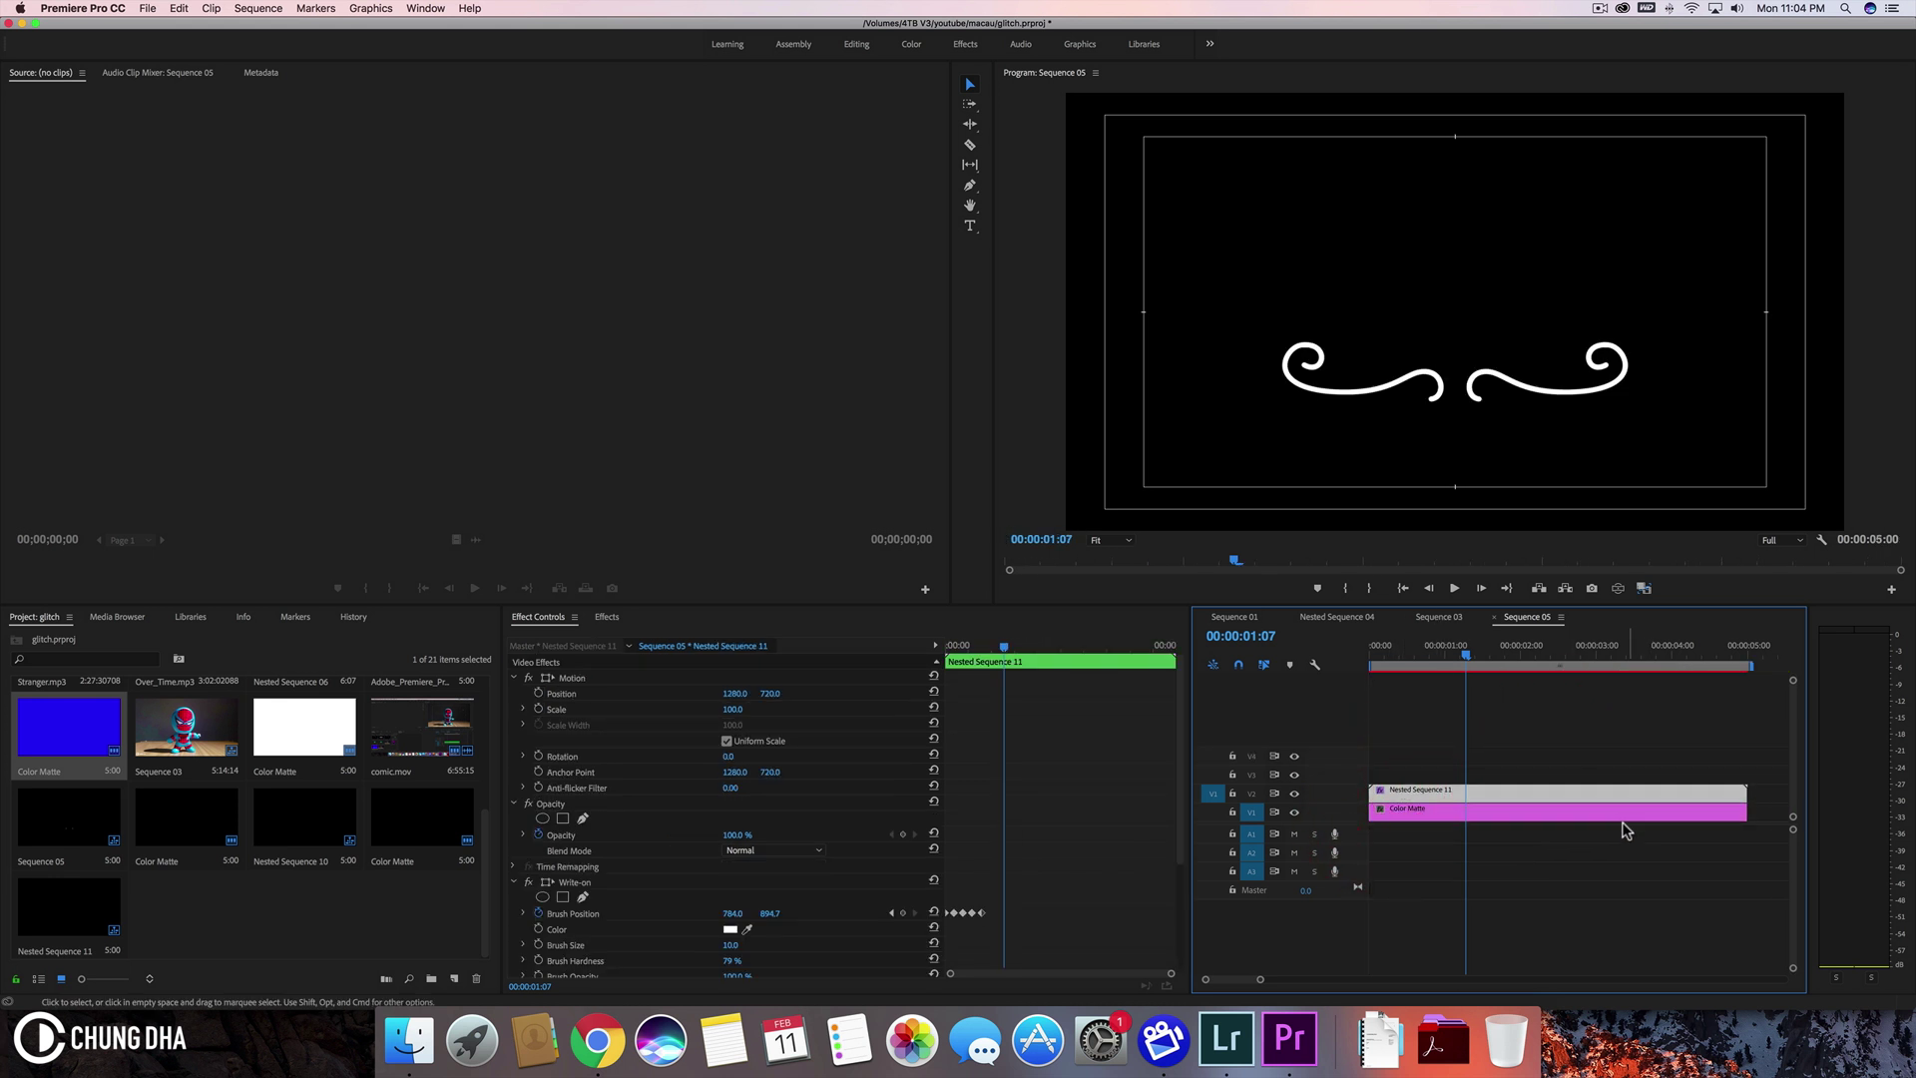
- Change the swirl clip's Write-on Paint Style from On Transparent to Reveal Original Image, then replay from the start
left_click(1580, 799)
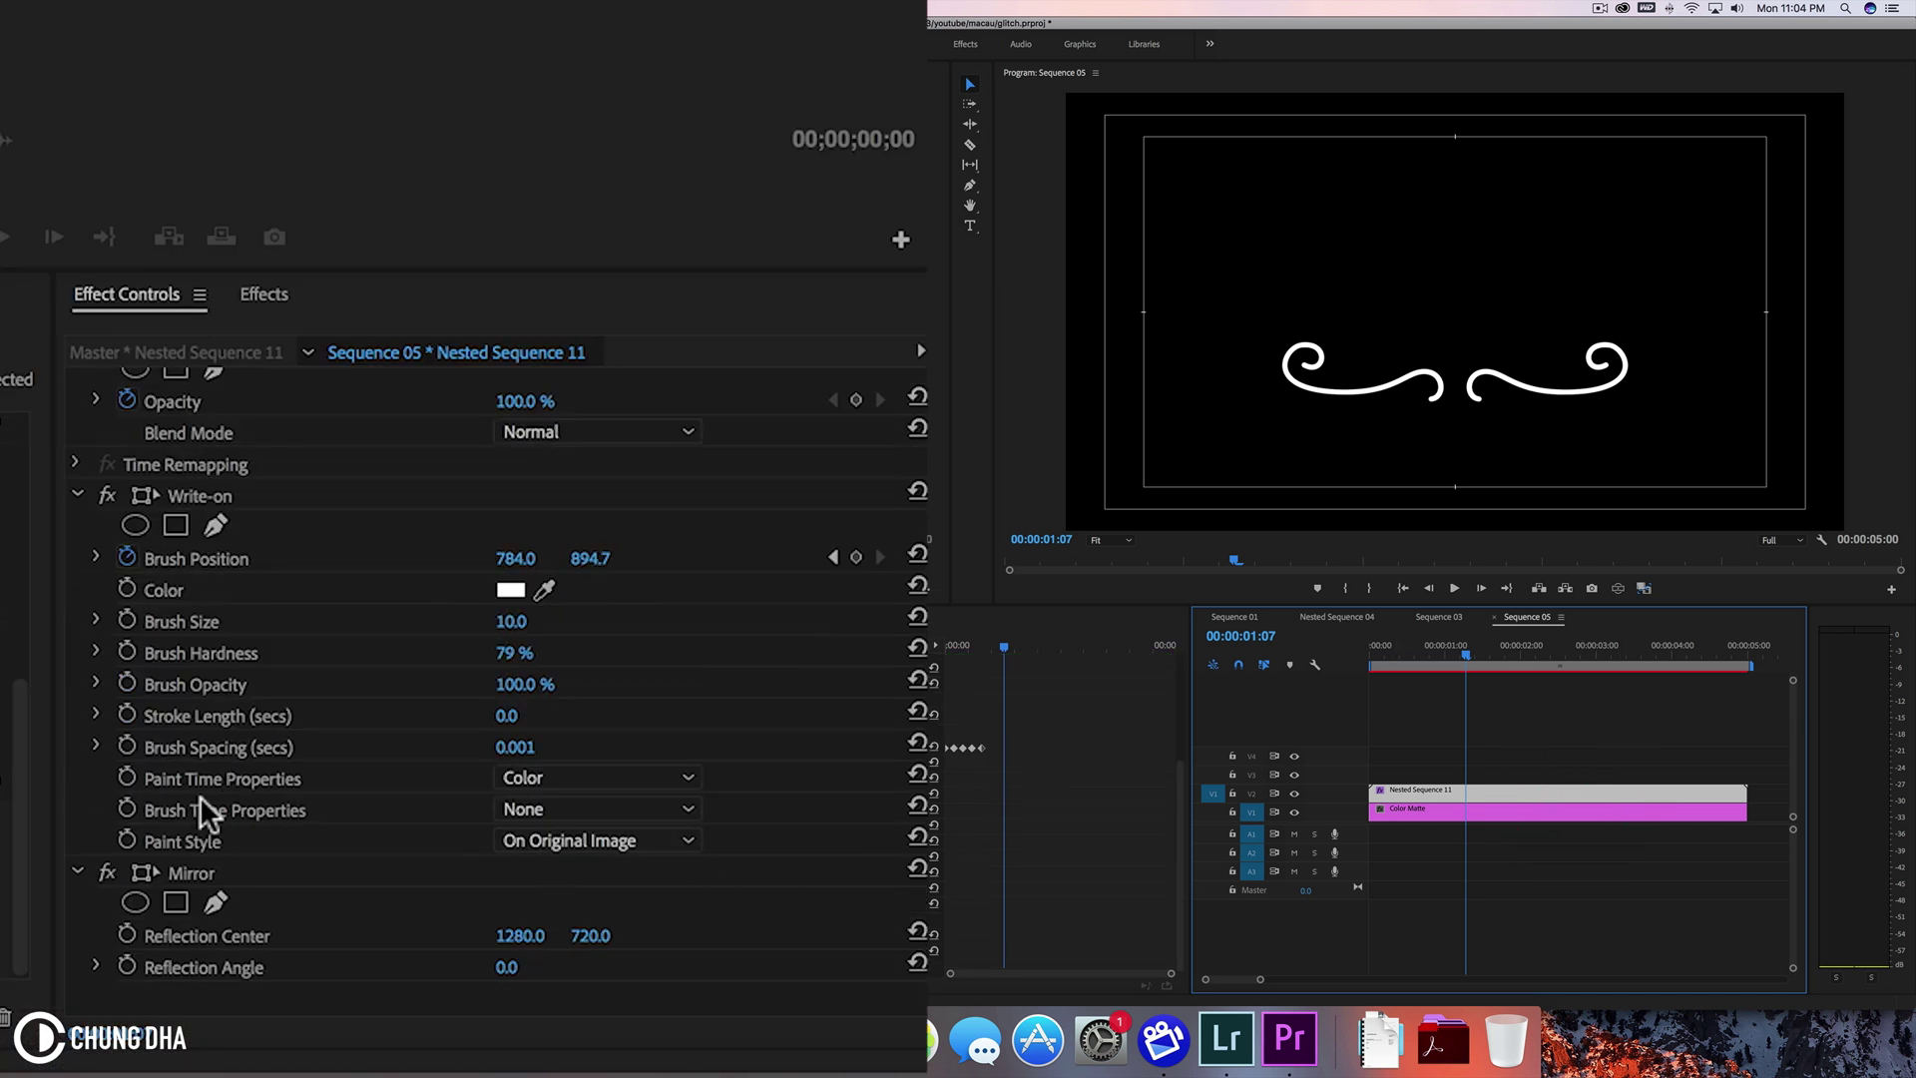
left_click(584, 839)
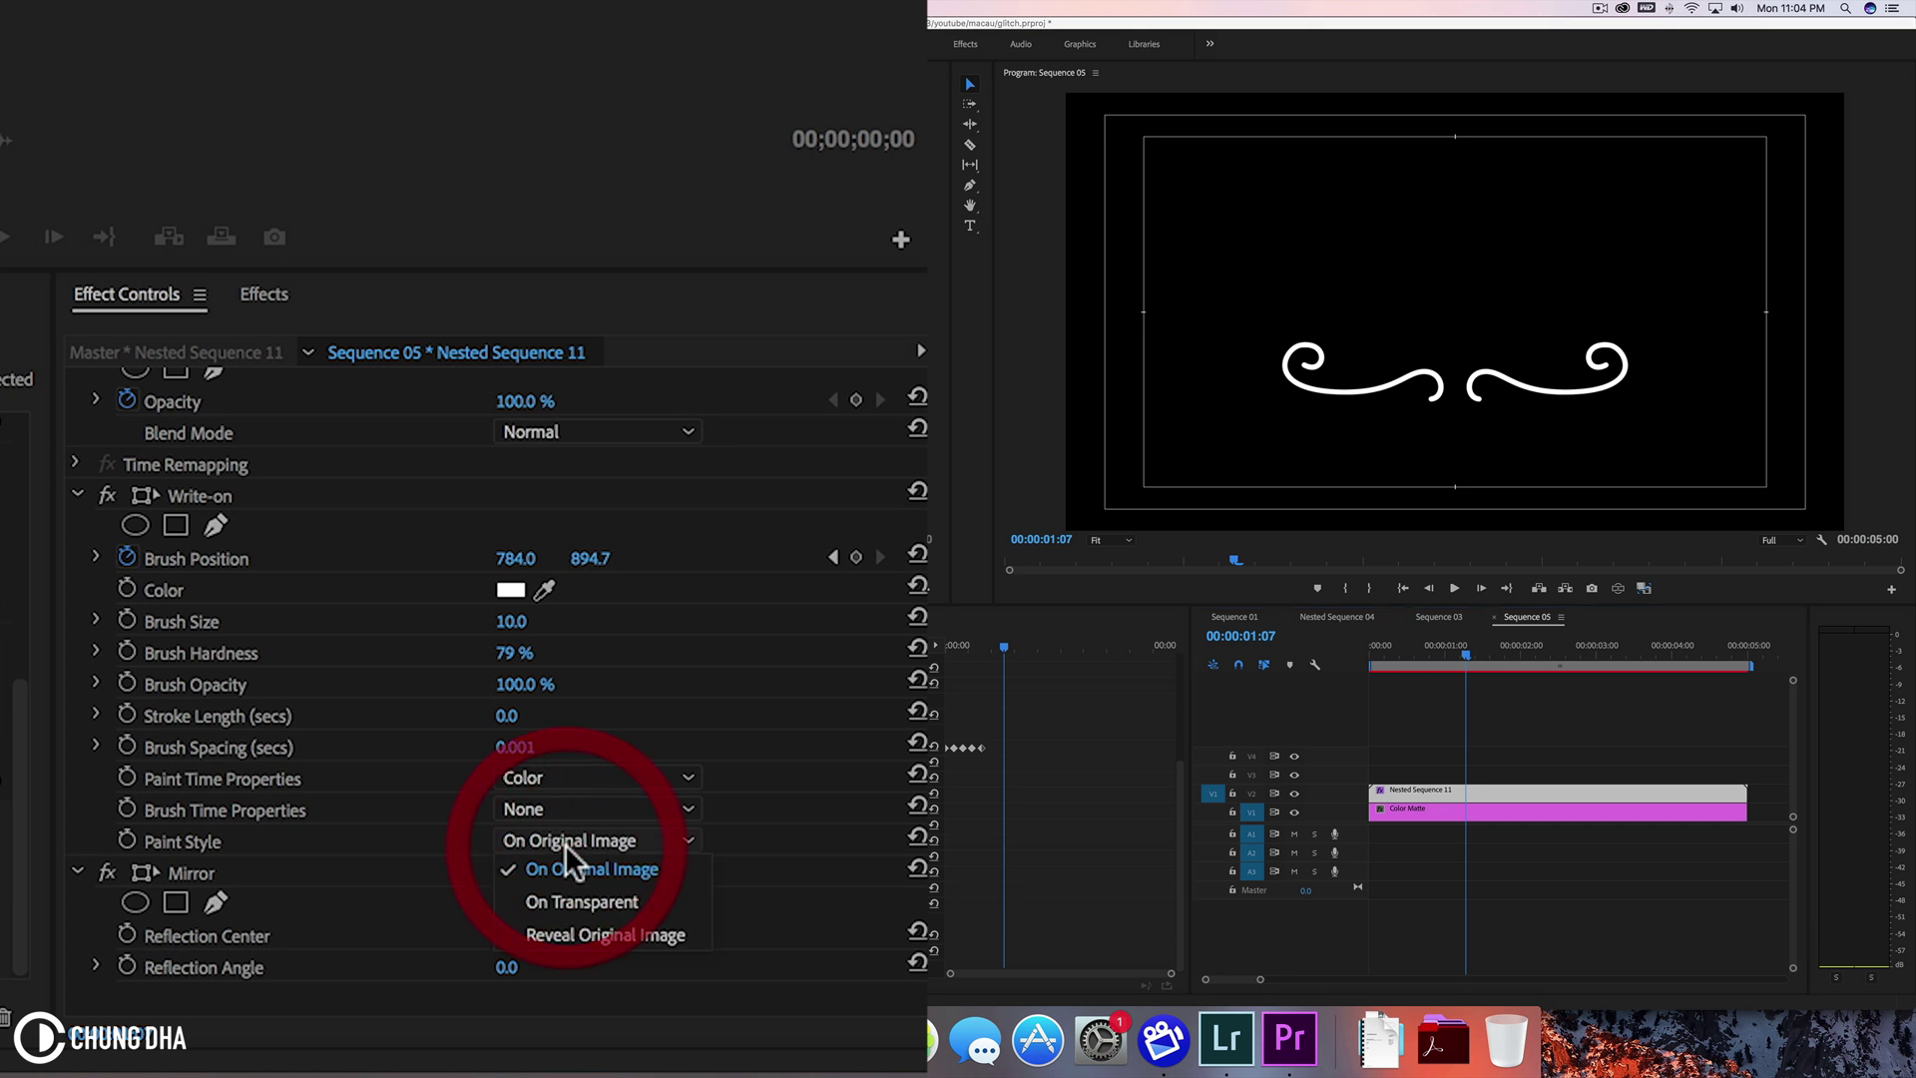
left_click(599, 901)
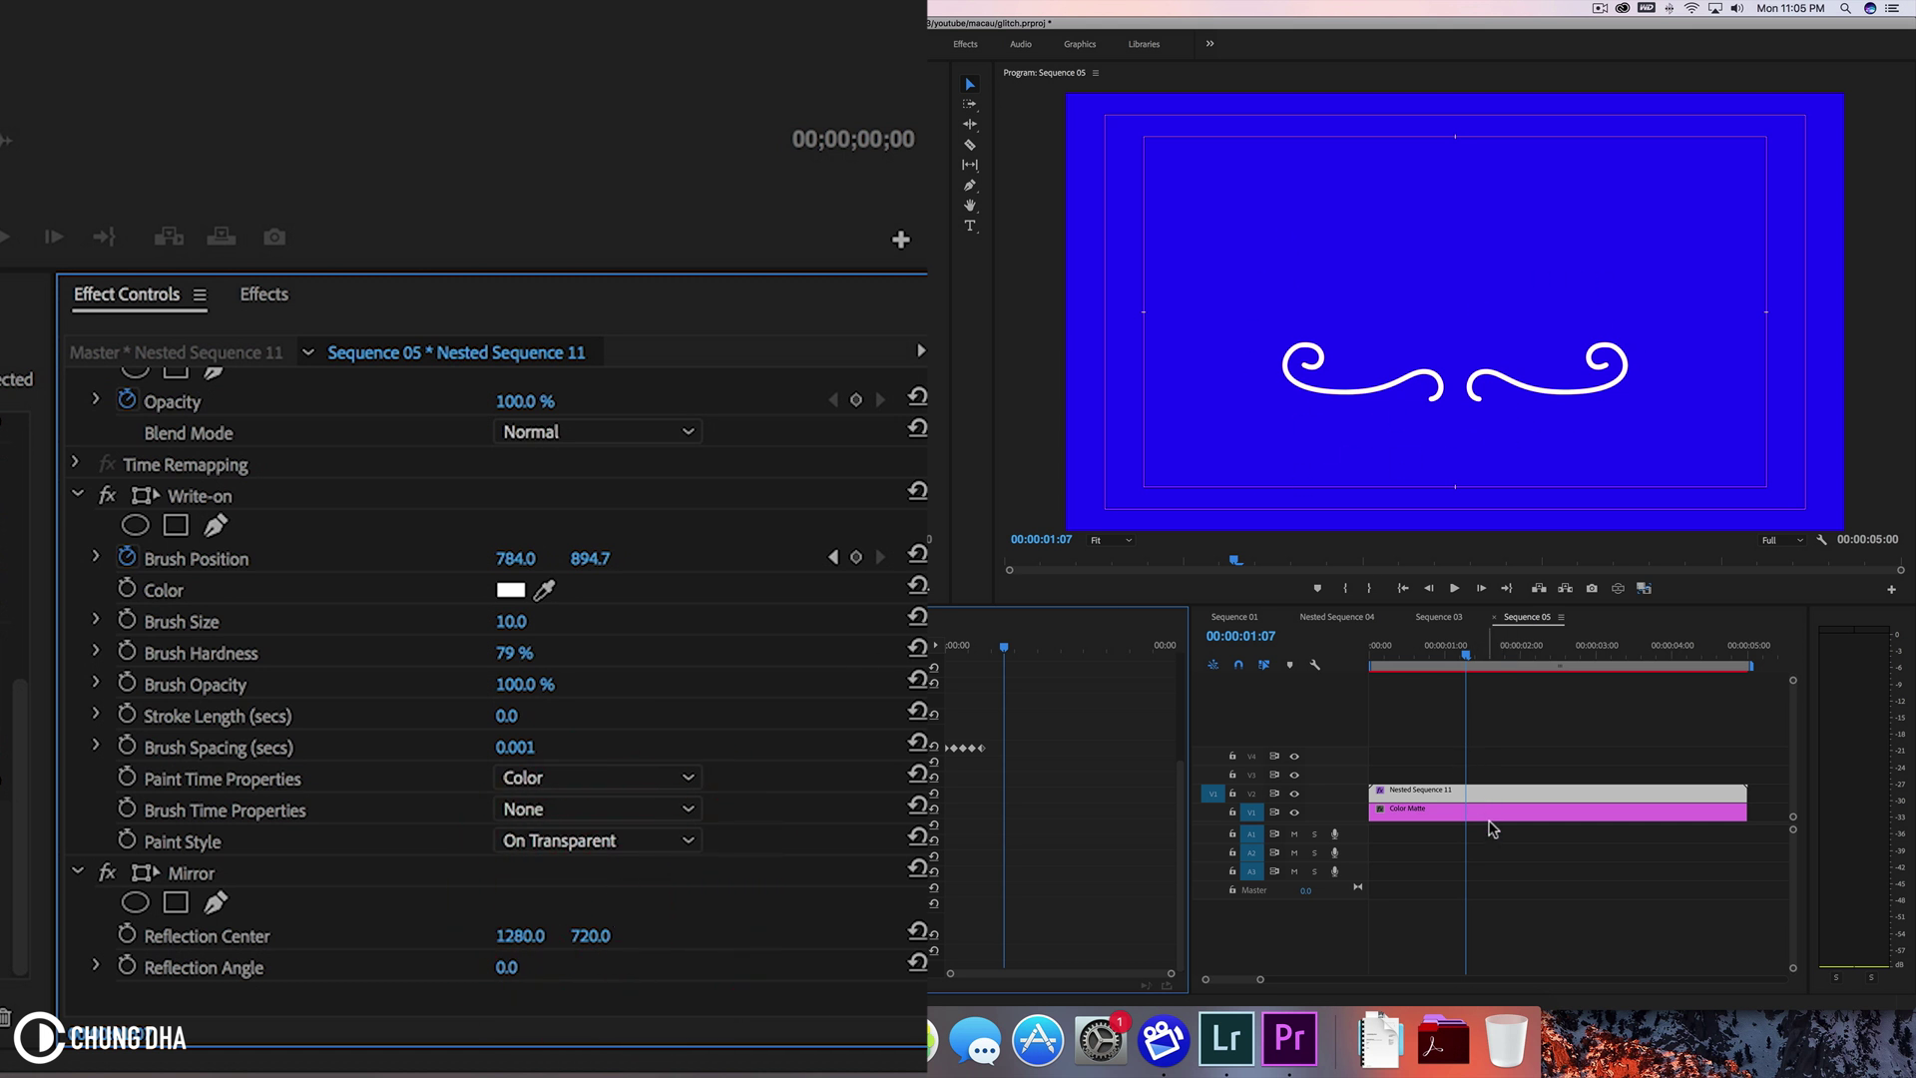
left_click(584, 840)
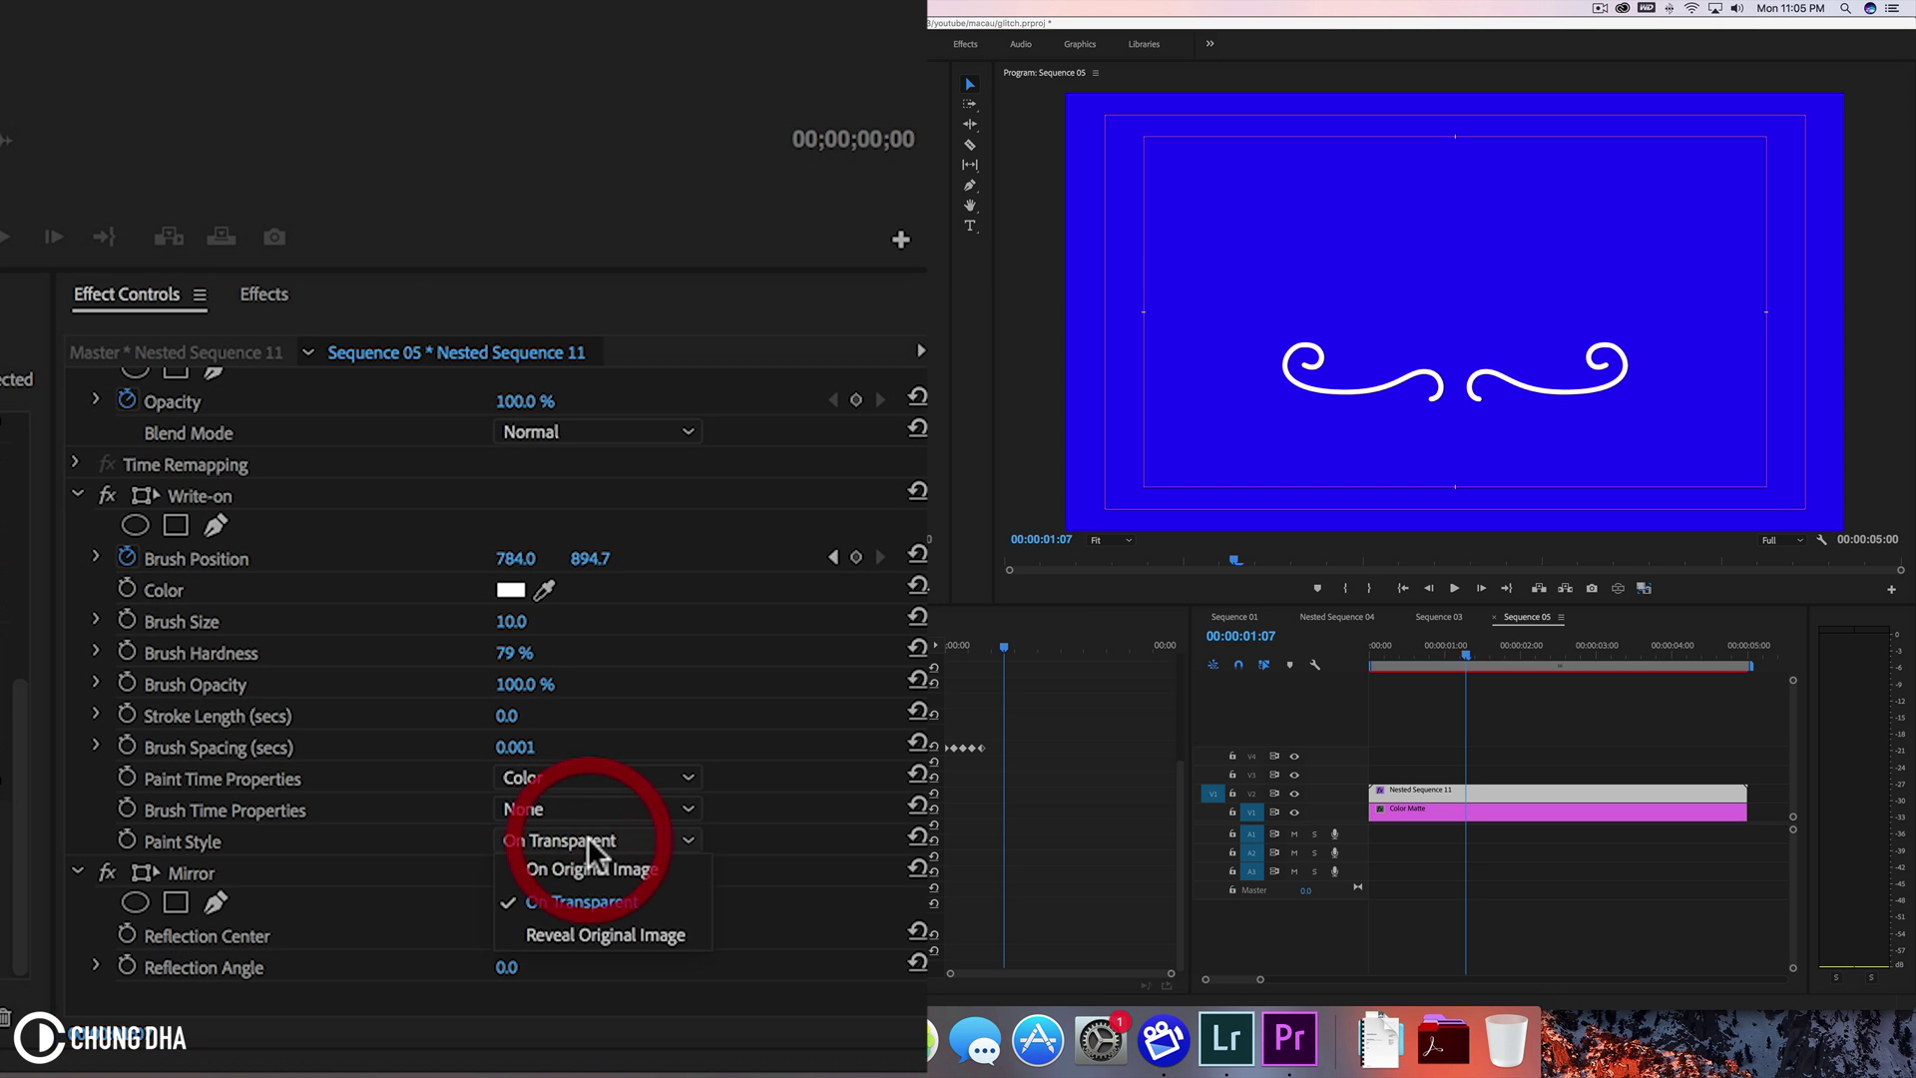
left_click(626, 937)
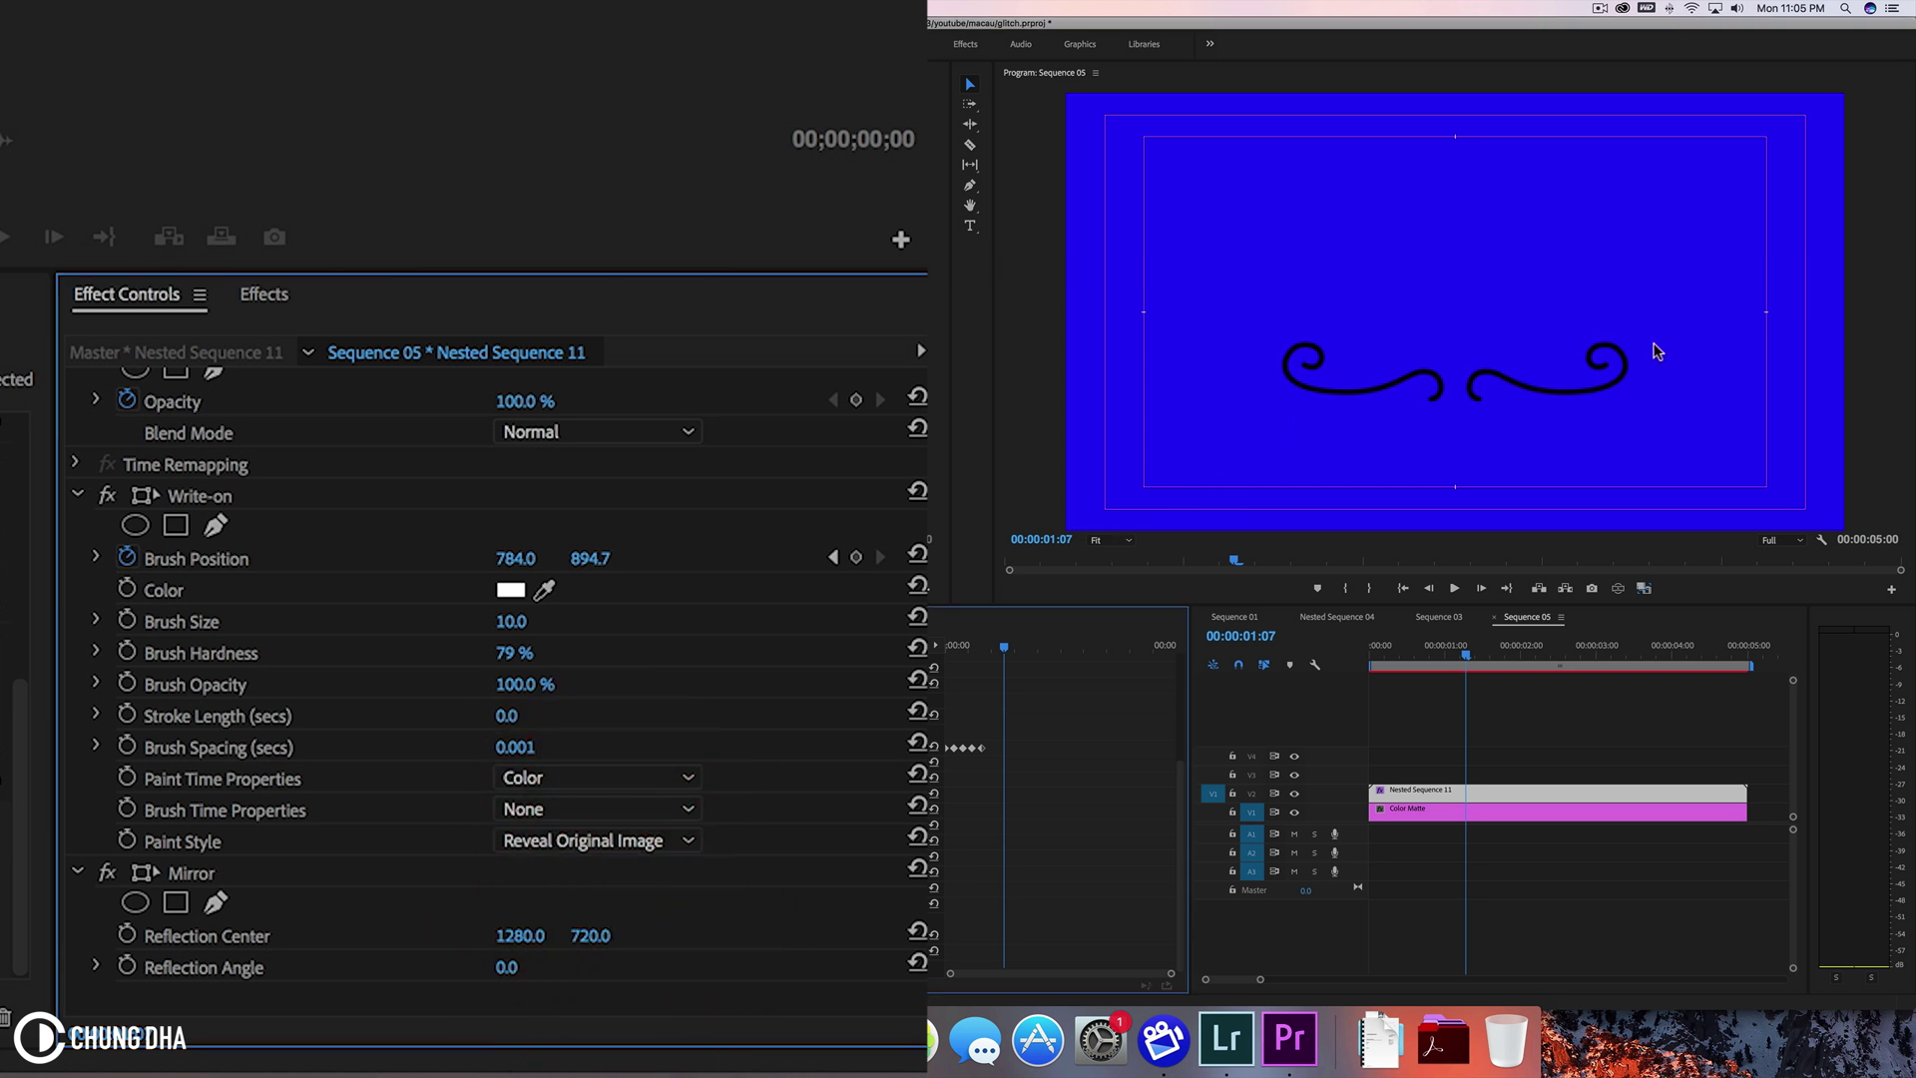
left_click(1467, 677)
key("Home")
key("space")
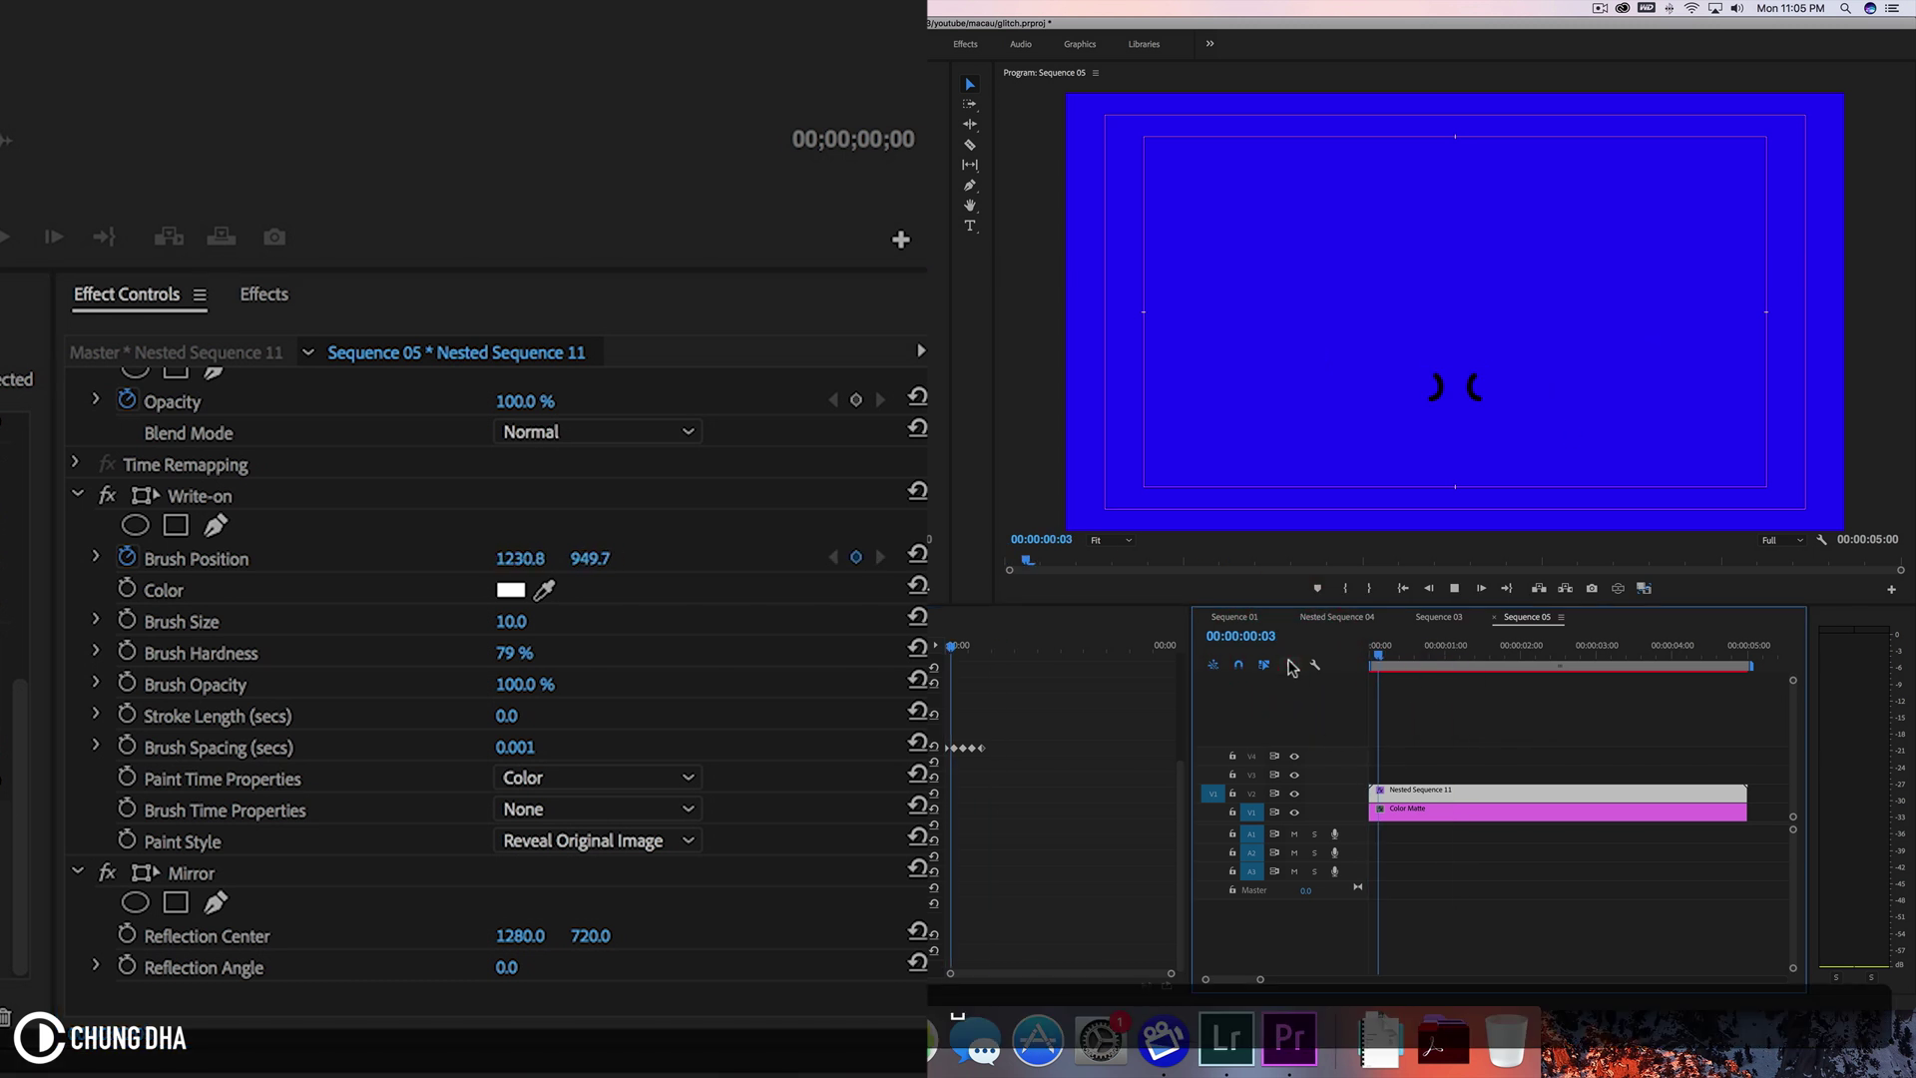